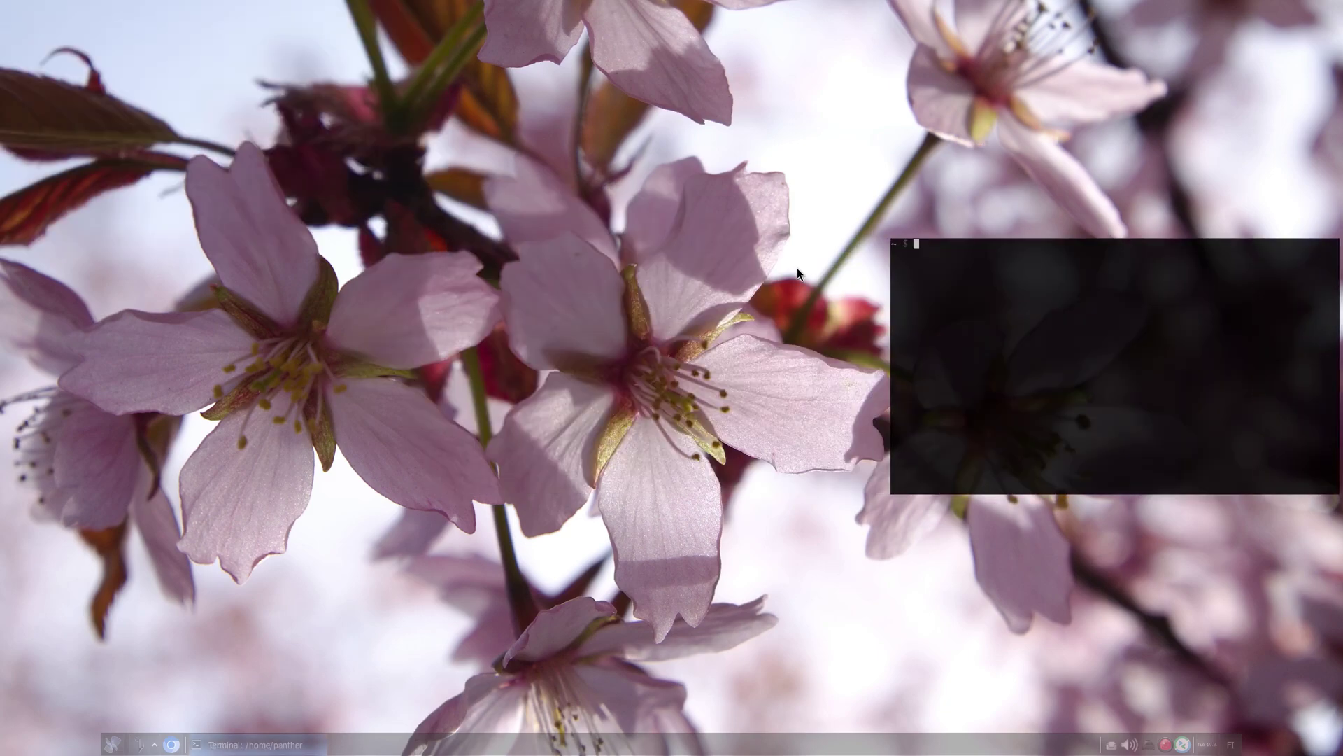
Run the script beginning with "la" from the .scripts folder in the terminal and switch to CompizConfig Settings Manager
{"action": "key", "text": "Tab"}
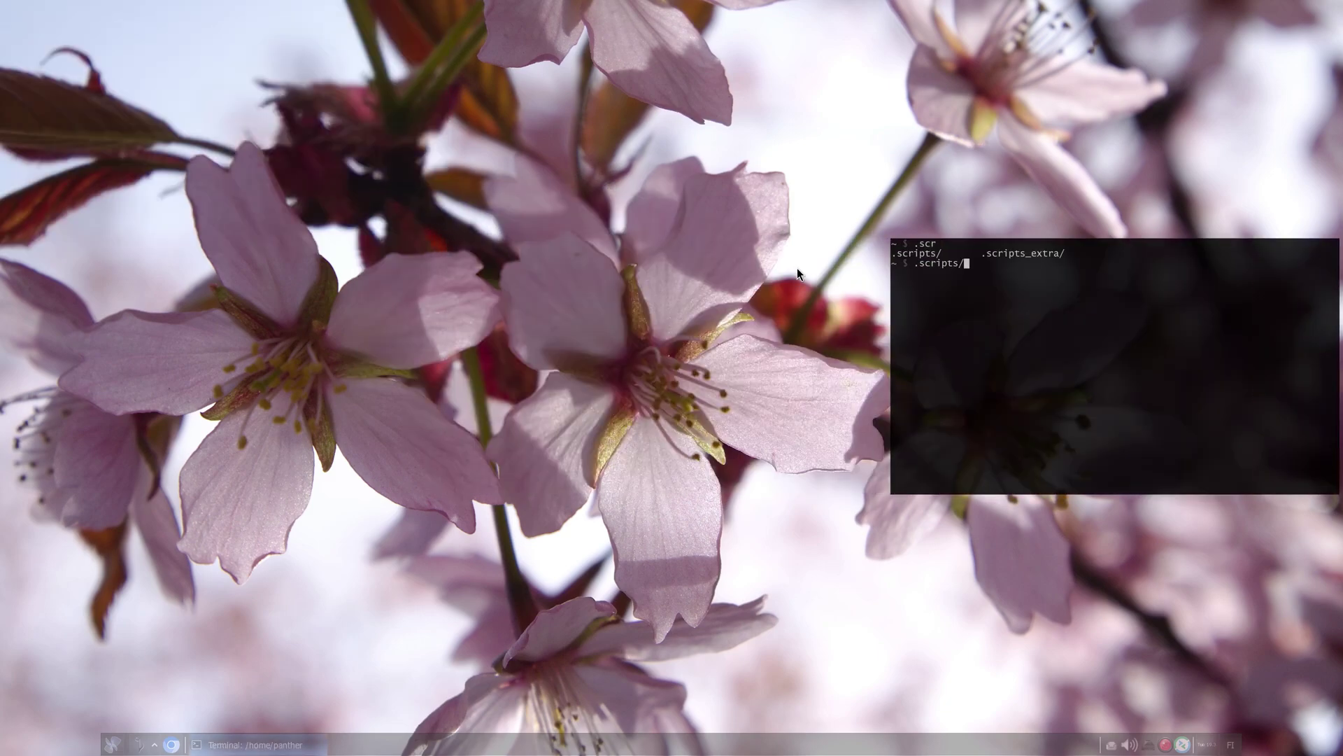
{"action": "type", "text": "la"}
{"action": "key", "text": "Tab"}
{"action": "key", "text": "Return"}
{"action": "key", "text": "alt+Tab"}
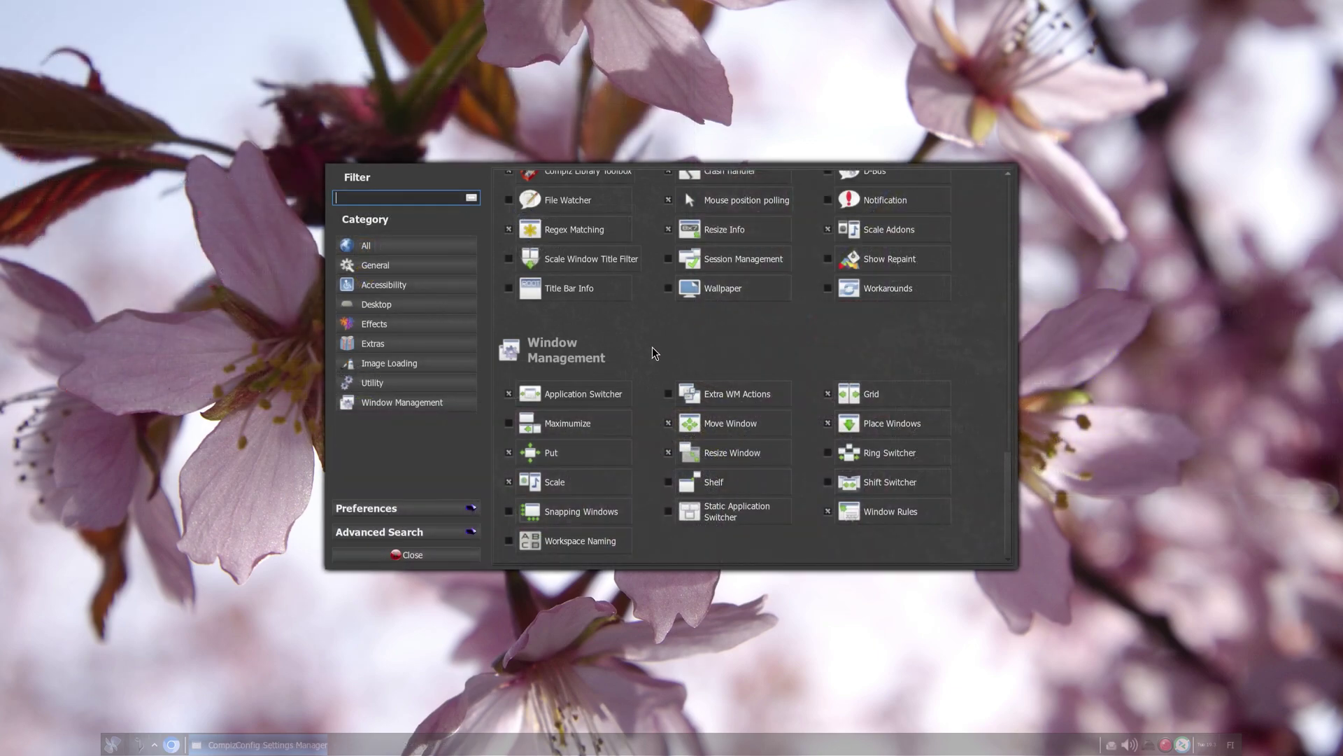
Move the settings window to the upper-left part of the desktop and open a new terminal beside it
{"action": "left_click_drag", "start_coordinate": [690, 341], "coordinate": [433, 315]}
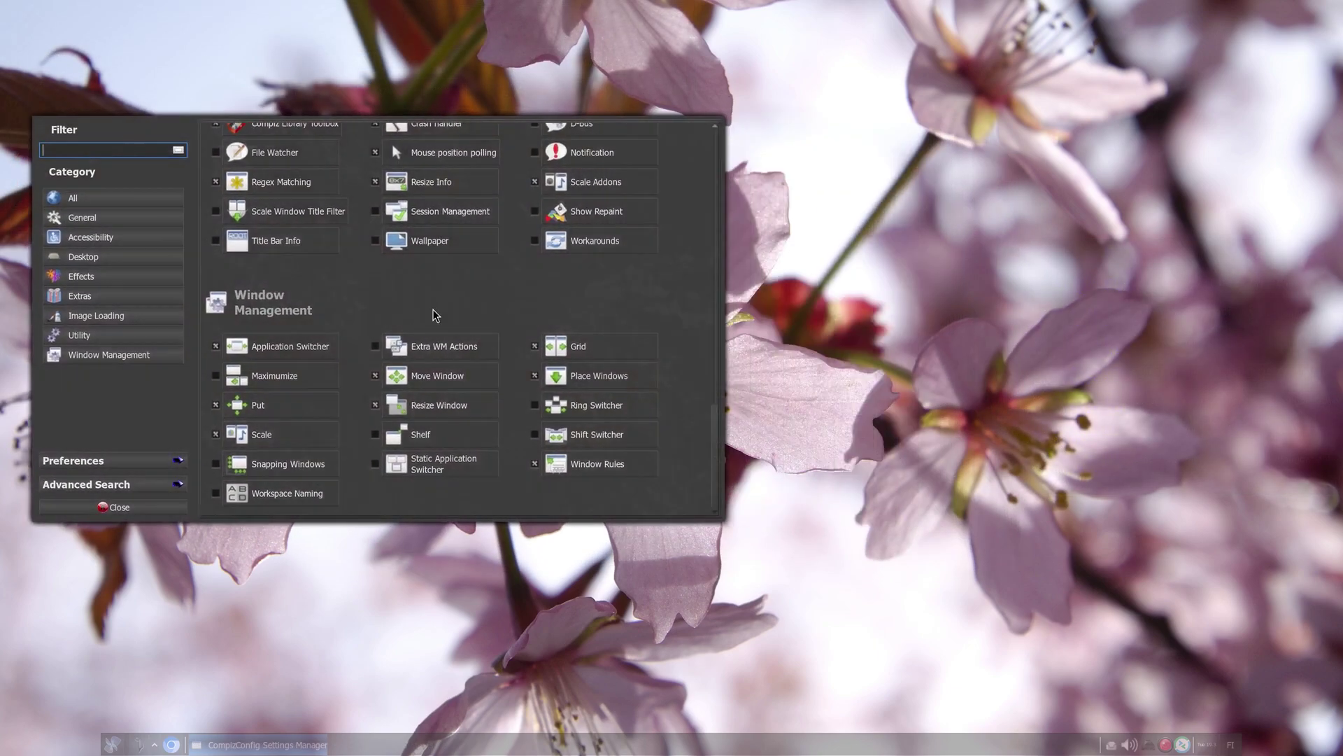
{"action": "key", "text": "ctrl+alt+t"}
{"action": "left_click_drag", "start_coordinate": [883, 147], "coordinate": [966, 317]}
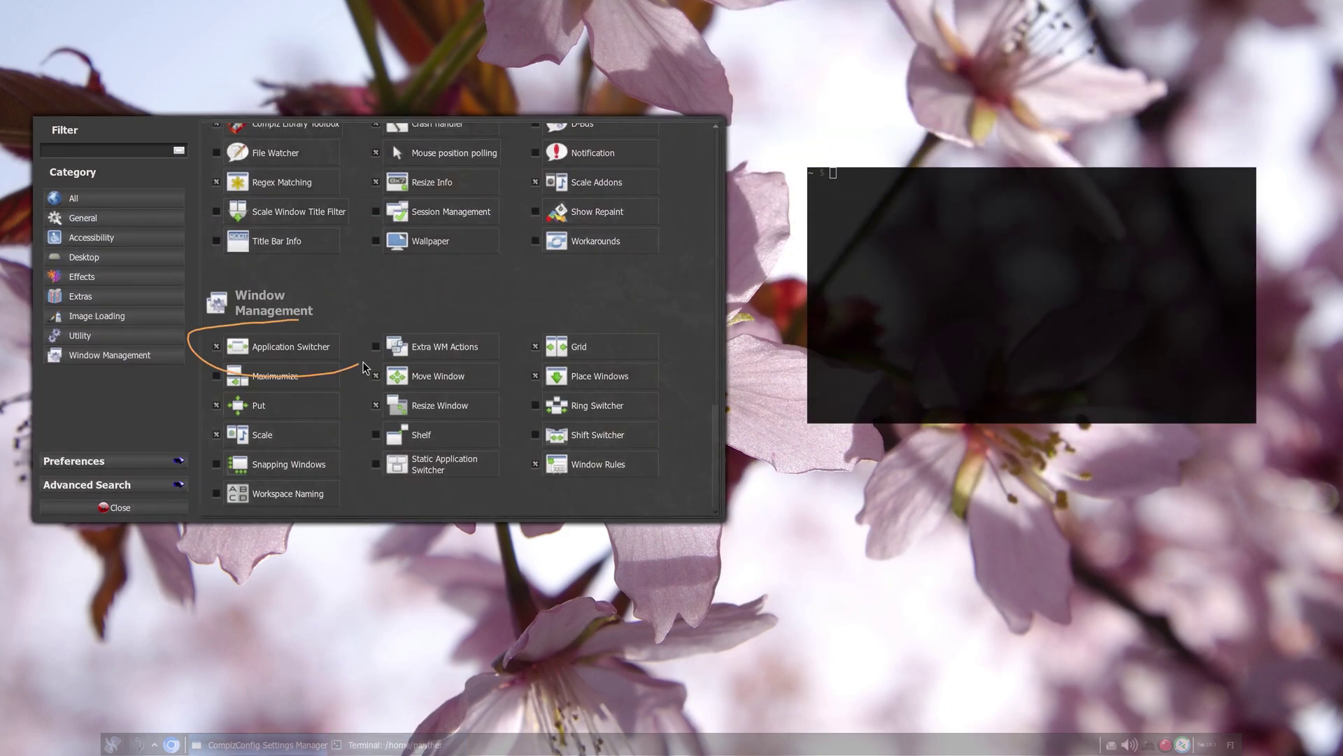
{"action": "key", "text": "alt+Tab"}
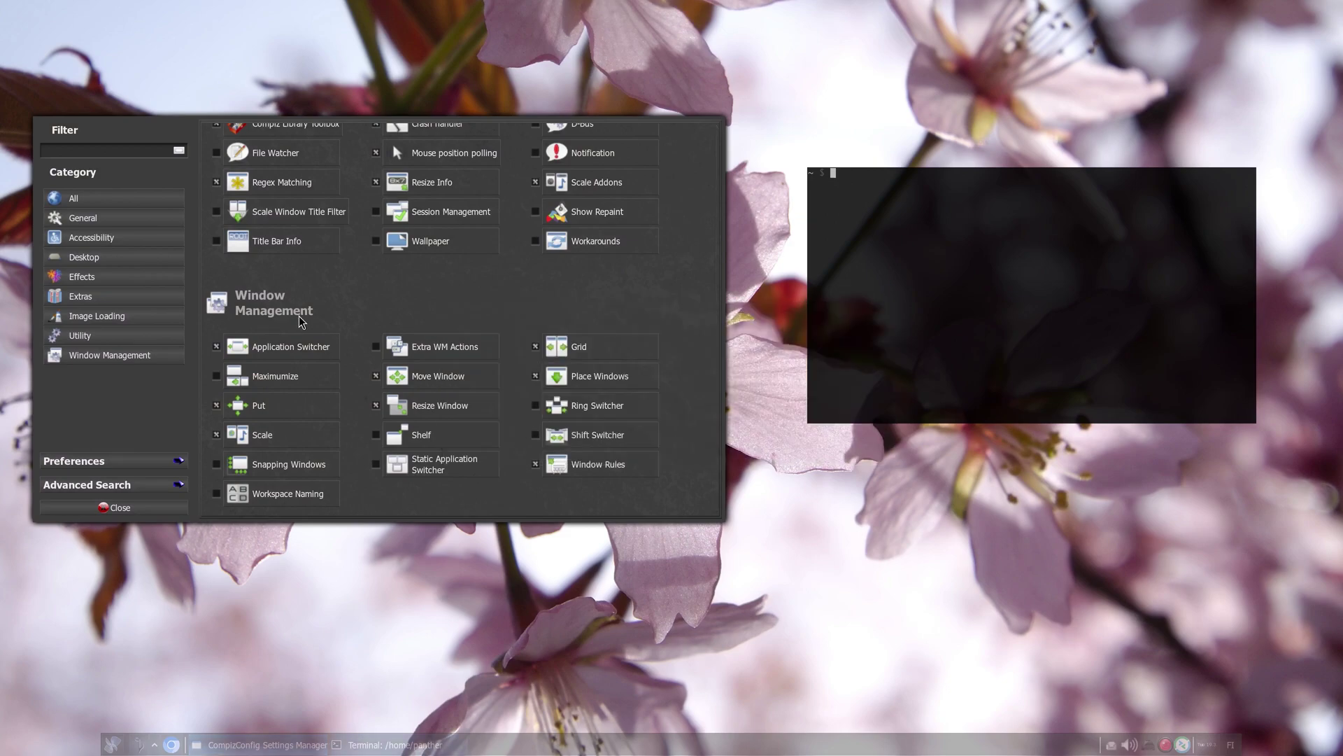
Open the Move Window plugin settings and try moving both the terminal and the settings window around the desktop
{"action": "left_click_drag", "start_coordinate": [924, 285], "coordinate": [931, 493]}
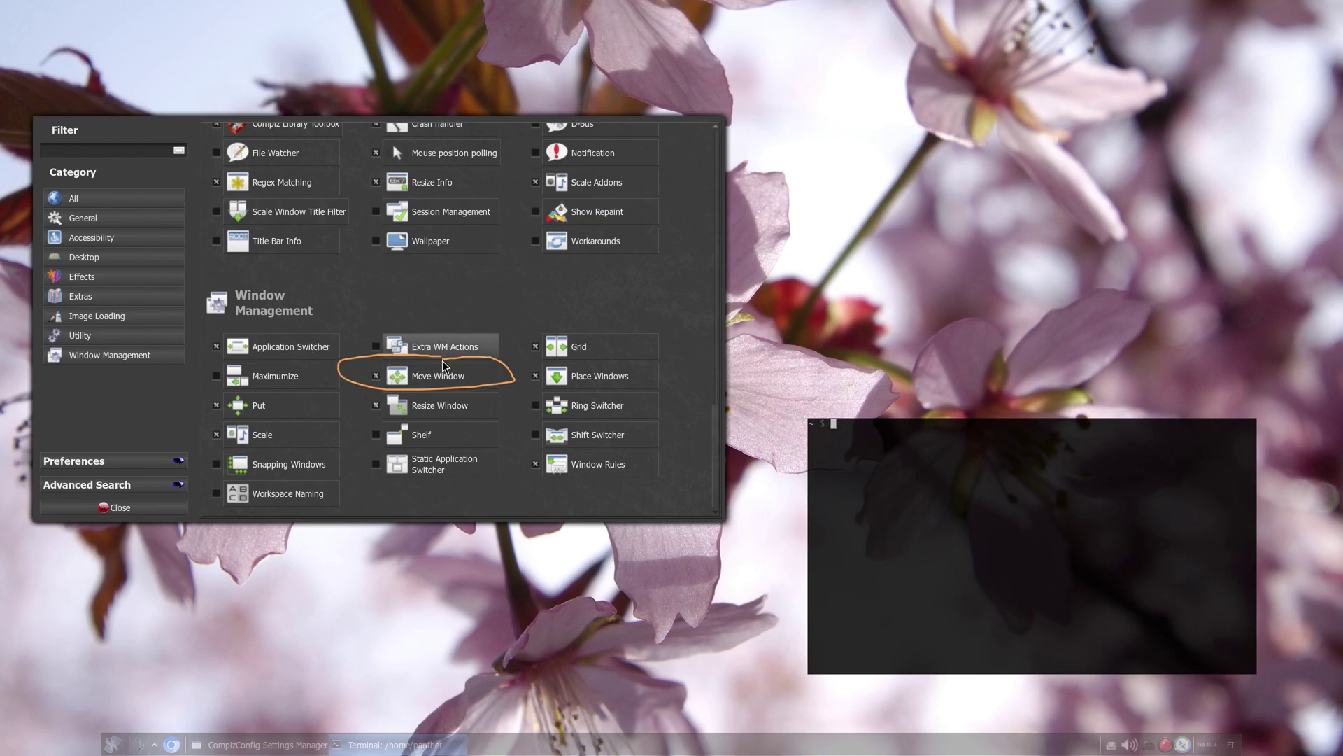
{"action": "left_click", "coordinate": [433, 375]}
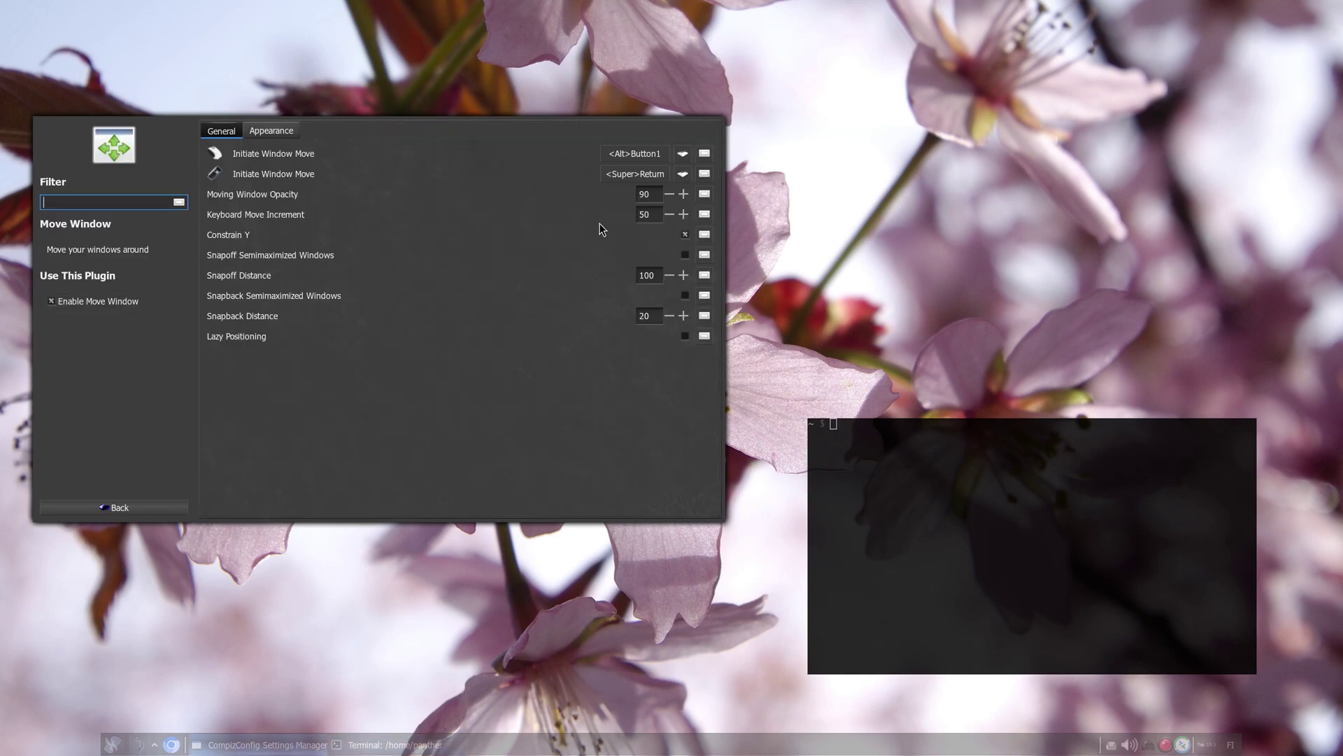
{"action": "left_click_drag", "start_coordinate": [947, 471], "coordinate": [934, 212]}
{"action": "left_click_drag", "start_coordinate": [552, 368], "coordinate": [685, 399]}
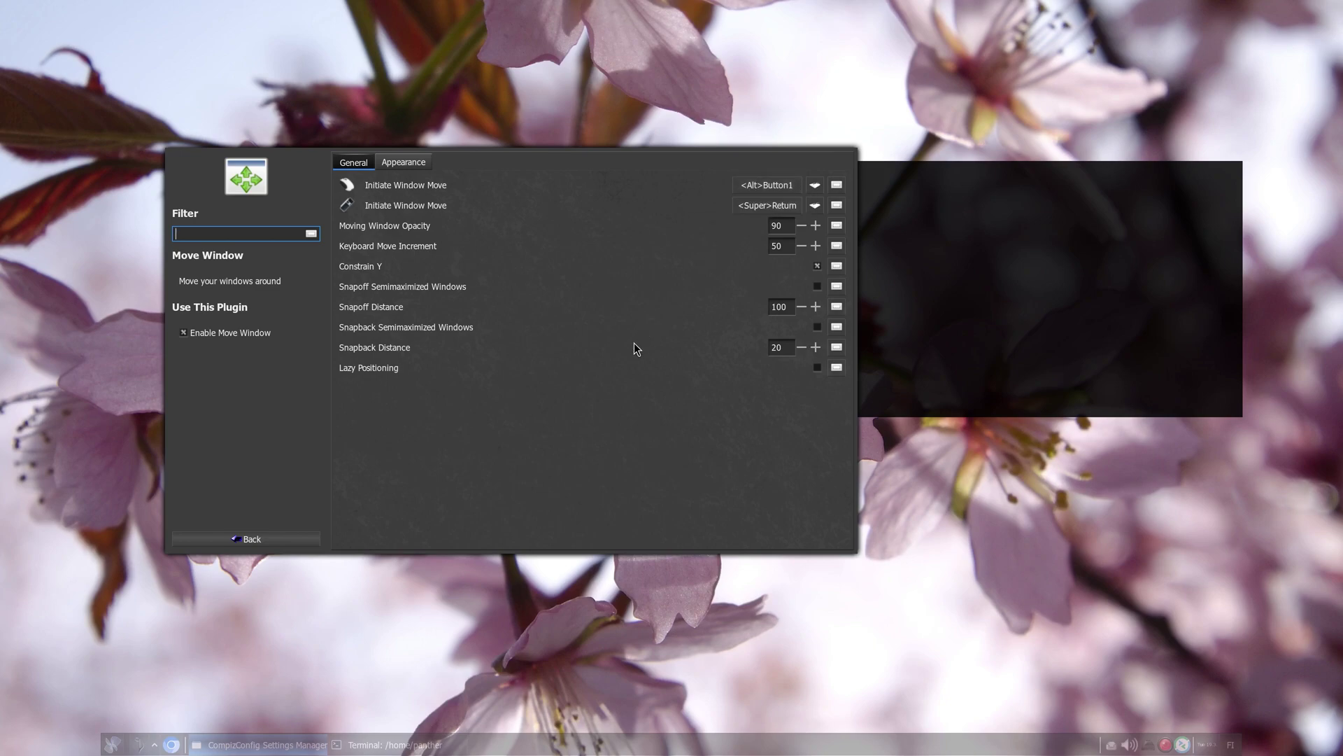
{"action": "left_click_drag", "start_coordinate": [633, 342], "coordinate": [549, 281]}
{"action": "left_click_drag", "start_coordinate": [1000, 290], "coordinate": [983, 374]}
{"action": "left_click_drag", "start_coordinate": [901, 341], "coordinate": [978, 217]}
{"action": "mouse_move", "coordinate": [520, 329]}
{"action": "left_mouse_down"}
{"action": "mouse_move", "coordinate": [403, 295]}
{"action": "mouse_move", "coordinate": [546, 413]}
{"action": "mouse_move", "coordinate": [534, 307]}
{"action": "left_mouse_up"}
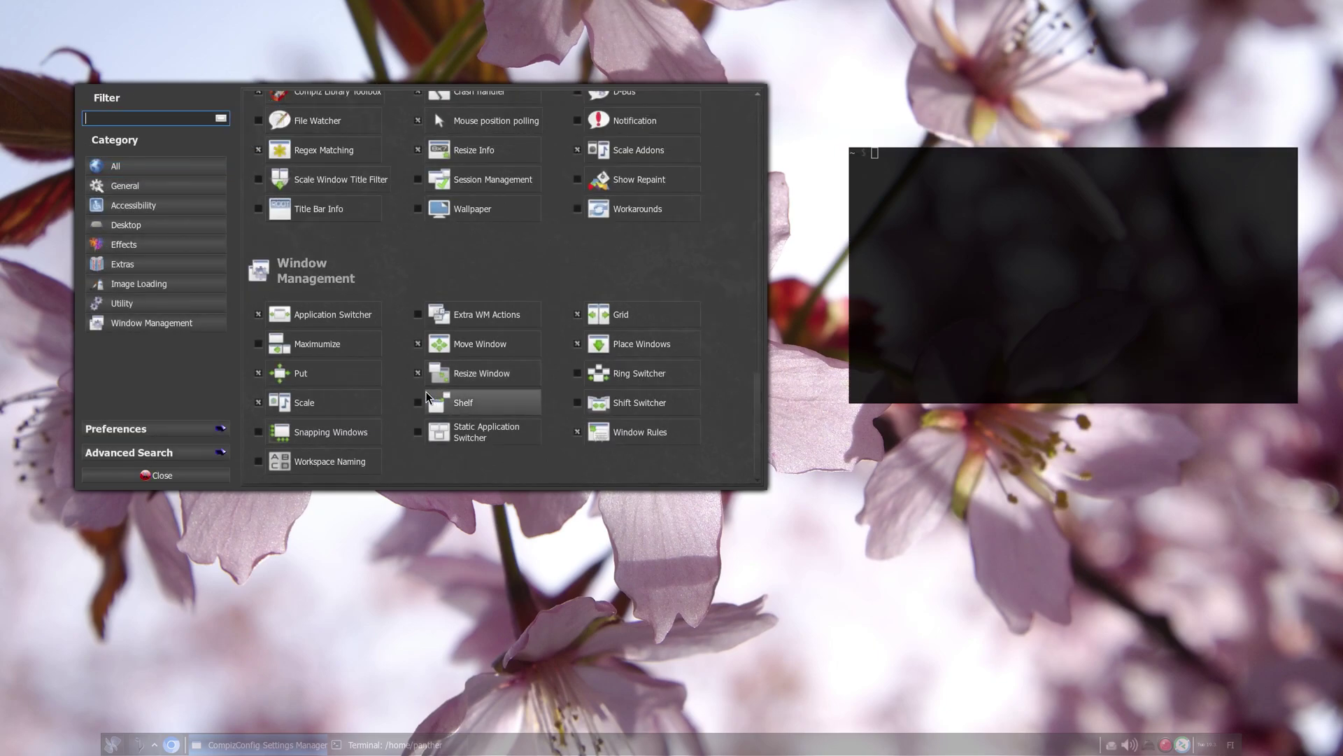
Review the Resize Window plugin's bindings, return to the plugin list and slightly enlarge the terminal window
{"action": "mouse_move", "coordinate": [418, 389]}
{"action": "left_mouse_down"}
{"action": "mouse_move", "coordinate": [479, 389]}
{"action": "mouse_move", "coordinate": [525, 359]}
{"action": "mouse_move", "coordinate": [401, 373]}
{"action": "left_mouse_up"}
{"action": "left_click", "coordinate": [423, 390]}
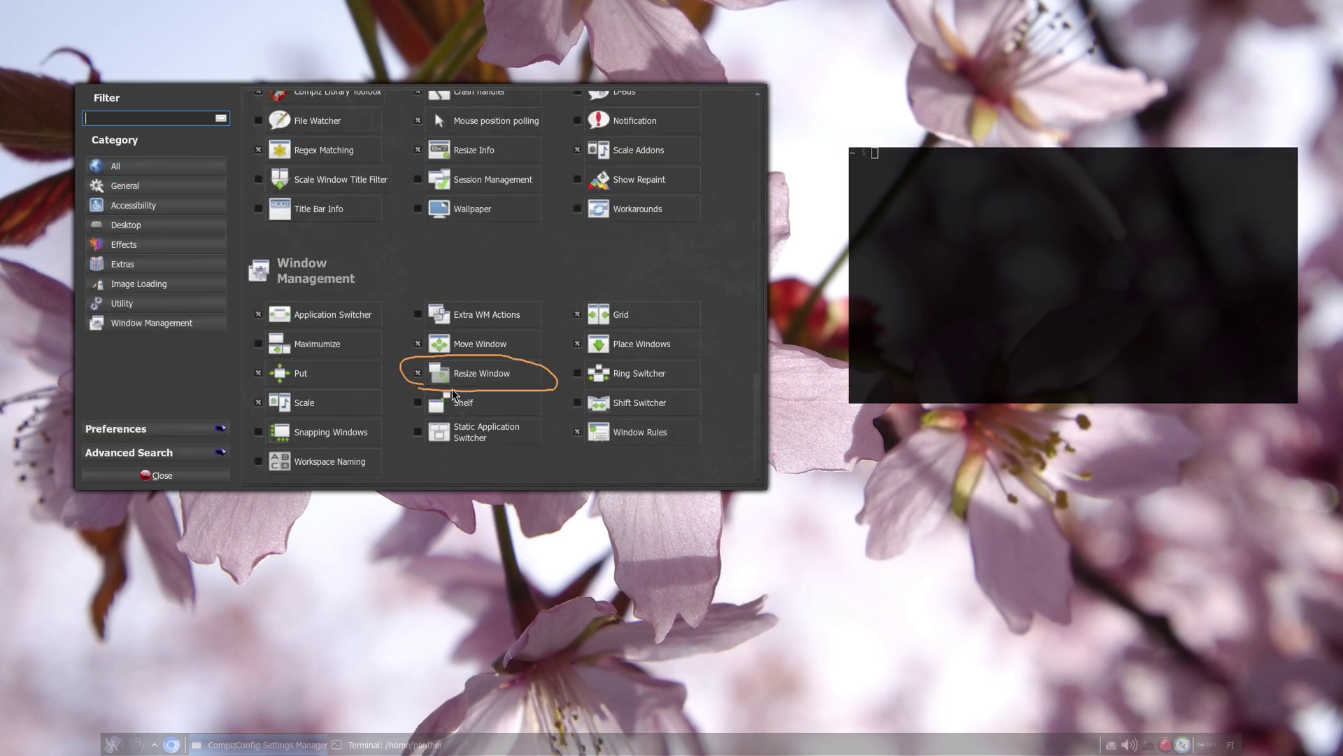
{"action": "left_click", "coordinate": [507, 378]}
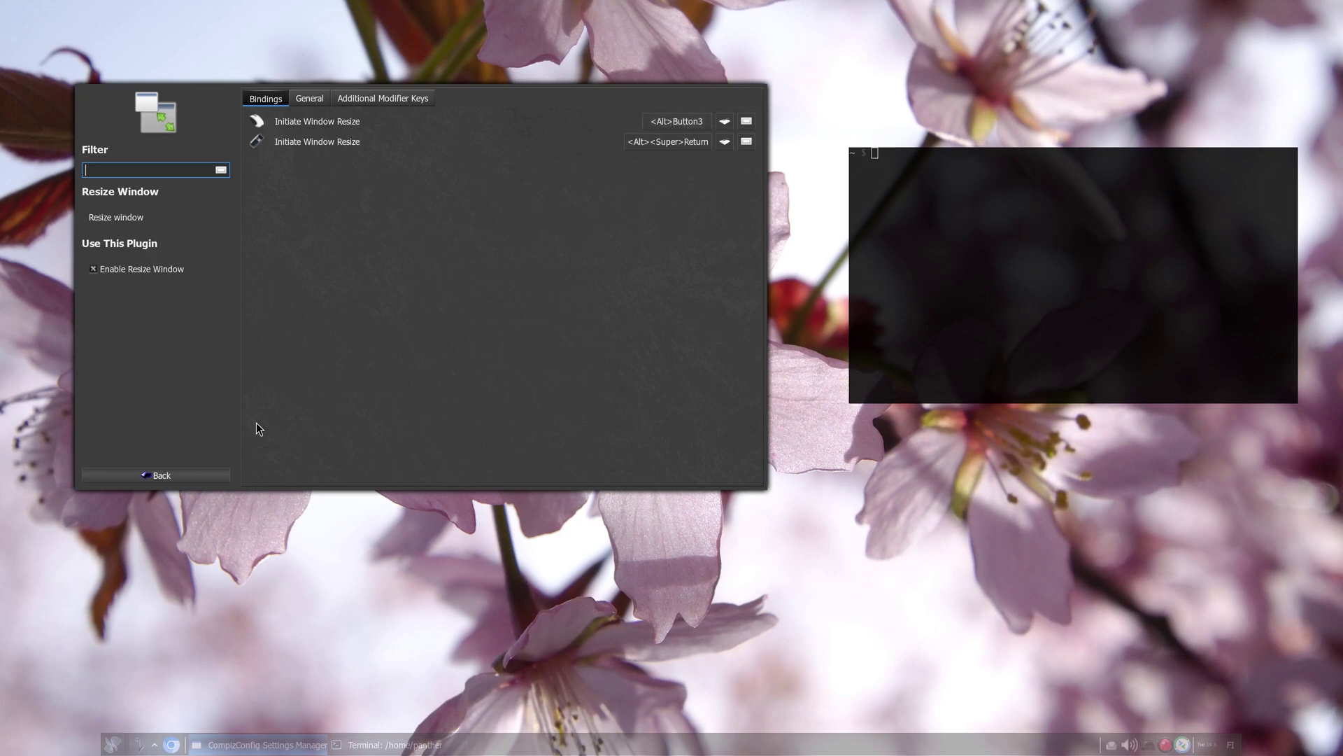
{"action": "left_click", "coordinate": [162, 475]}
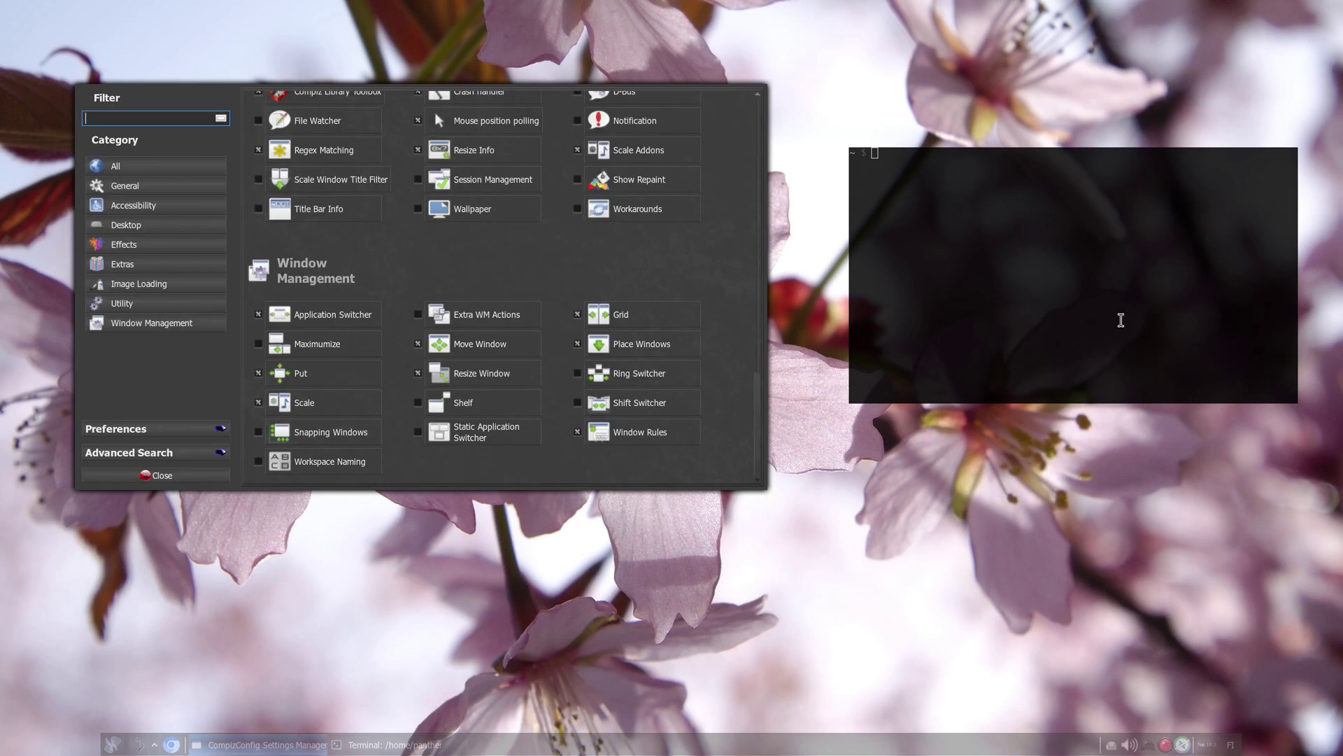
{"action": "mouse_move", "coordinate": [1206, 359]}
{"action": "left_mouse_down"}
{"action": "mouse_move", "coordinate": [1208, 339]}
{"action": "mouse_move", "coordinate": [1047, 276]}
{"action": "mouse_move", "coordinate": [1220, 297]}
{"action": "mouse_move", "coordinate": [1220, 330]}
{"action": "mouse_move", "coordinate": [1137, 429]}
{"action": "mouse_move", "coordinate": [1226, 365]}
{"action": "left_mouse_up"}
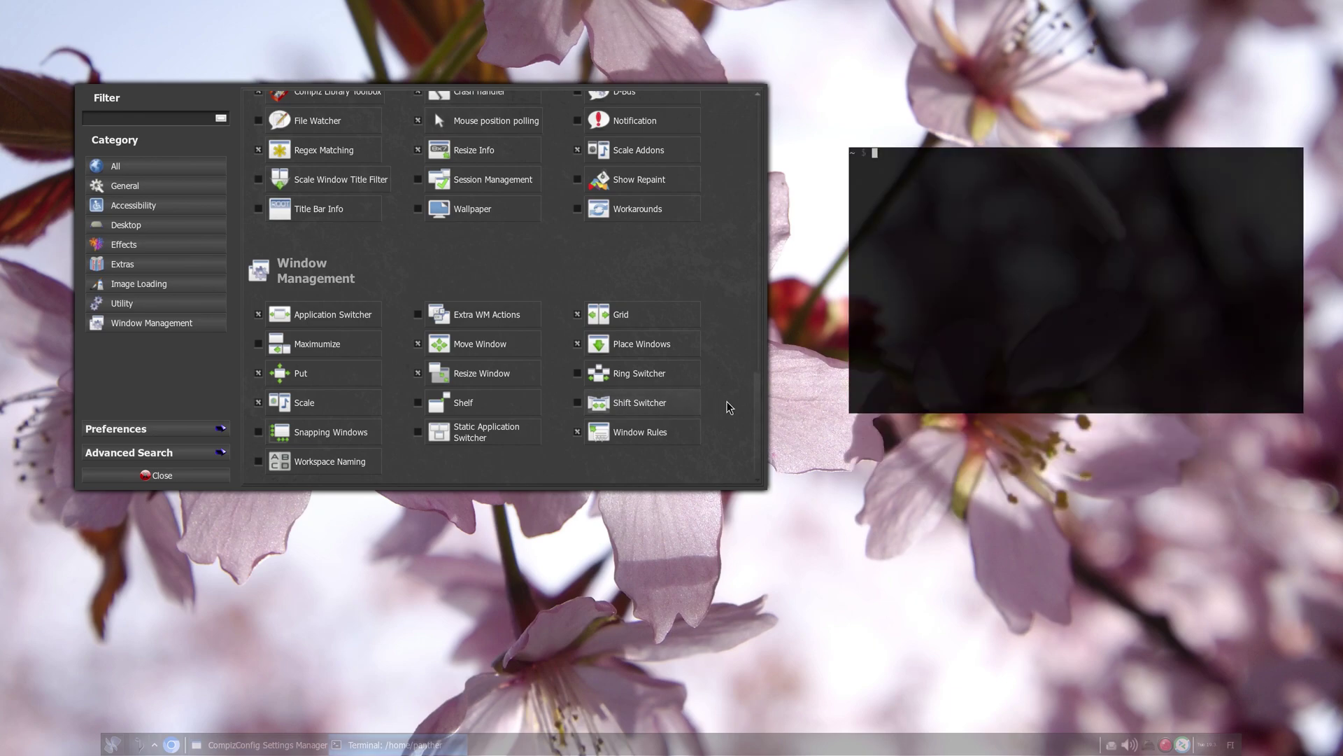
Open a file manager window to try resizing it, and close it
{"action": "key", "text": "super+e"}
{"action": "left_click_drag", "start_coordinate": [1216, 562], "coordinate": [1077, 523]}
{"action": "left_click_drag", "start_coordinate": [1112, 620], "coordinate": [1253, 577]}
{"action": "left_click_drag", "start_coordinate": [1112, 565], "coordinate": [989, 545]}
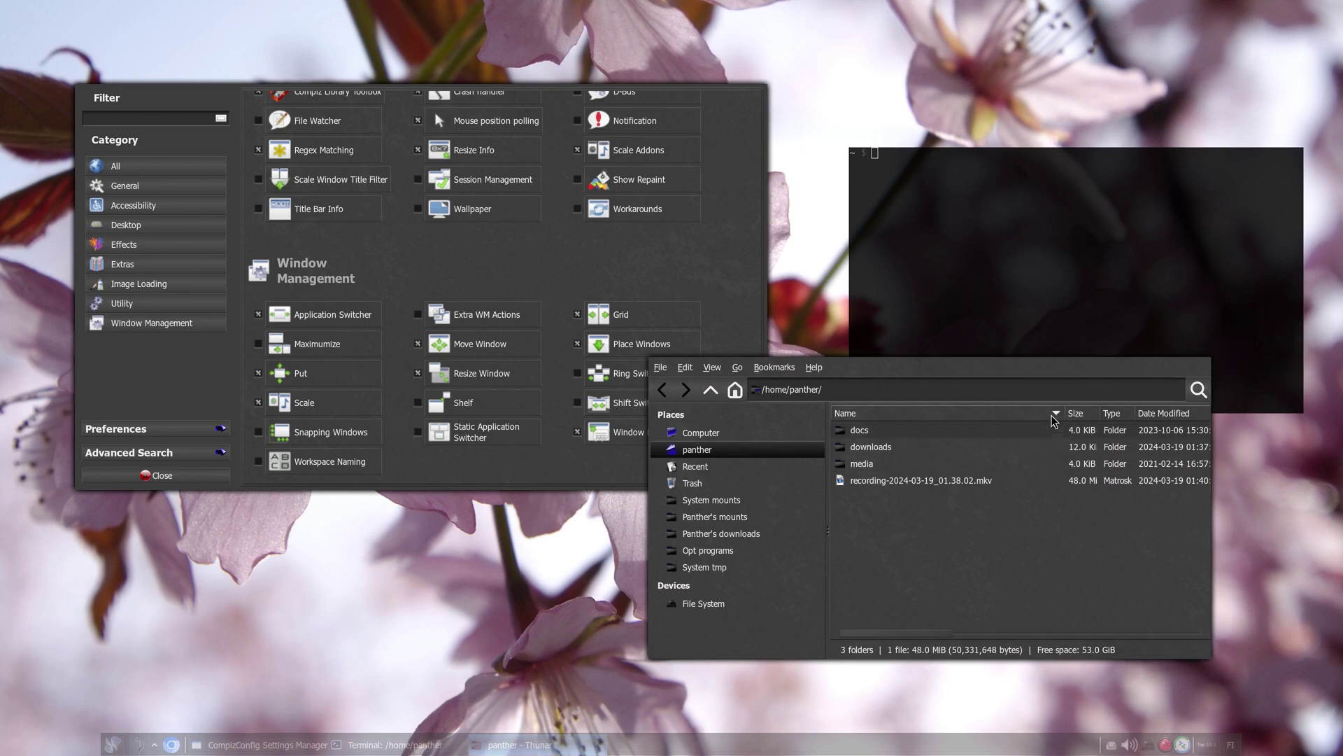
{"action": "key", "text": "alt+F4"}
Tile the terminal with the Grid plugin to the right half of the screen and finally to the left half
{"action": "left_click_drag", "start_coordinate": [1059, 354], "coordinate": [1035, 296]}
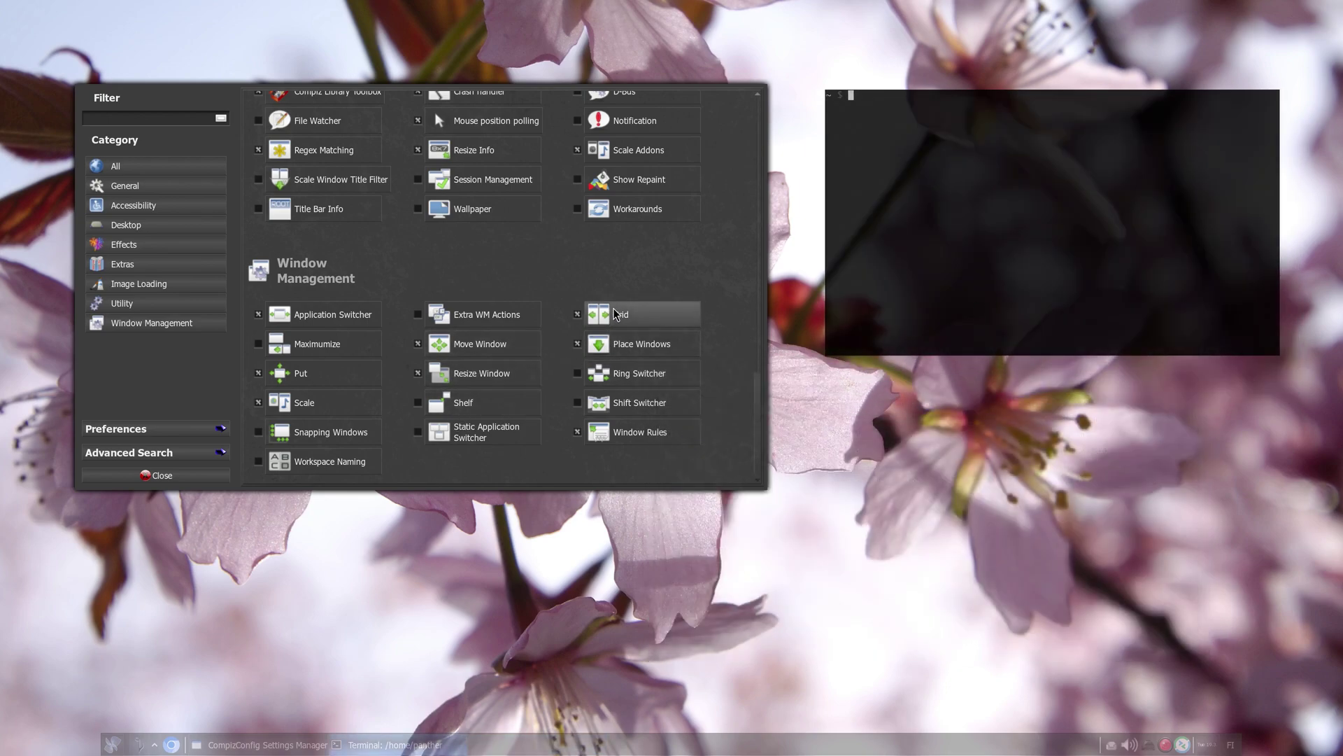
{"action": "mouse_move", "coordinate": [607, 284]}
{"action": "left_mouse_down"}
{"action": "mouse_move", "coordinate": [675, 333]}
{"action": "mouse_move", "coordinate": [587, 294]}
{"action": "left_mouse_up"}
{"action": "key", "text": "alt+super+k"}
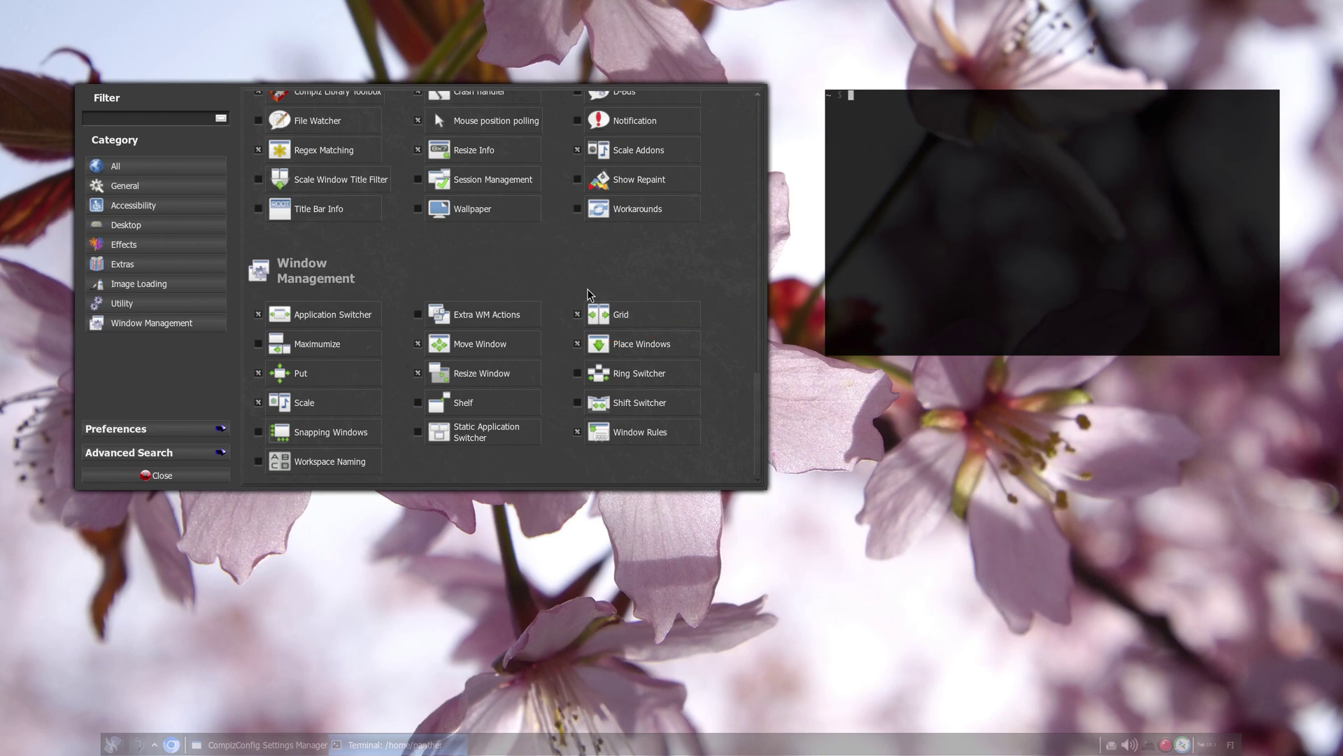
{"action": "key", "text": "ctrl+alt+KP_6"}
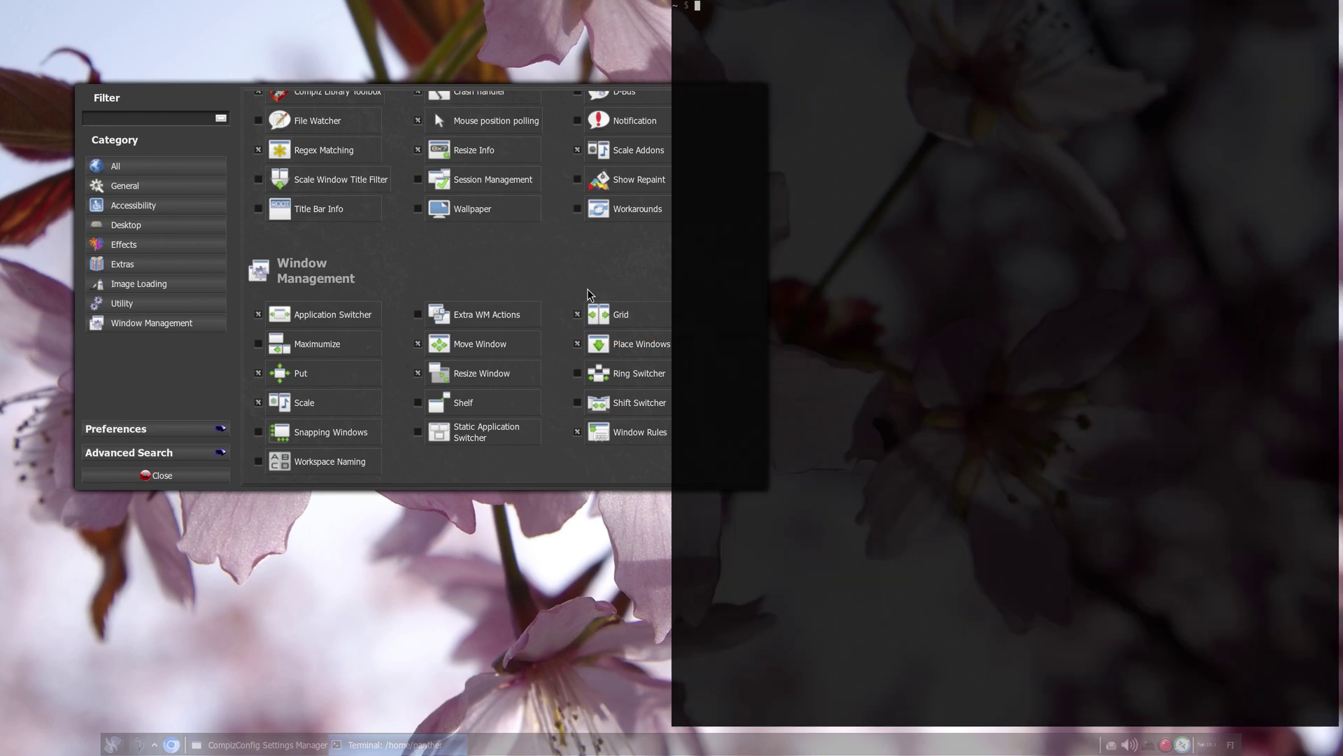
{"action": "key", "text": "ctrl+alt+KP_4"}
Open the file manager, cycle its Grid tiling from the right half to the right quarter of the screen, and close it
{"action": "key", "text": "super+e"}
{"action": "key", "text": "ctrl+alt+KP_6"}
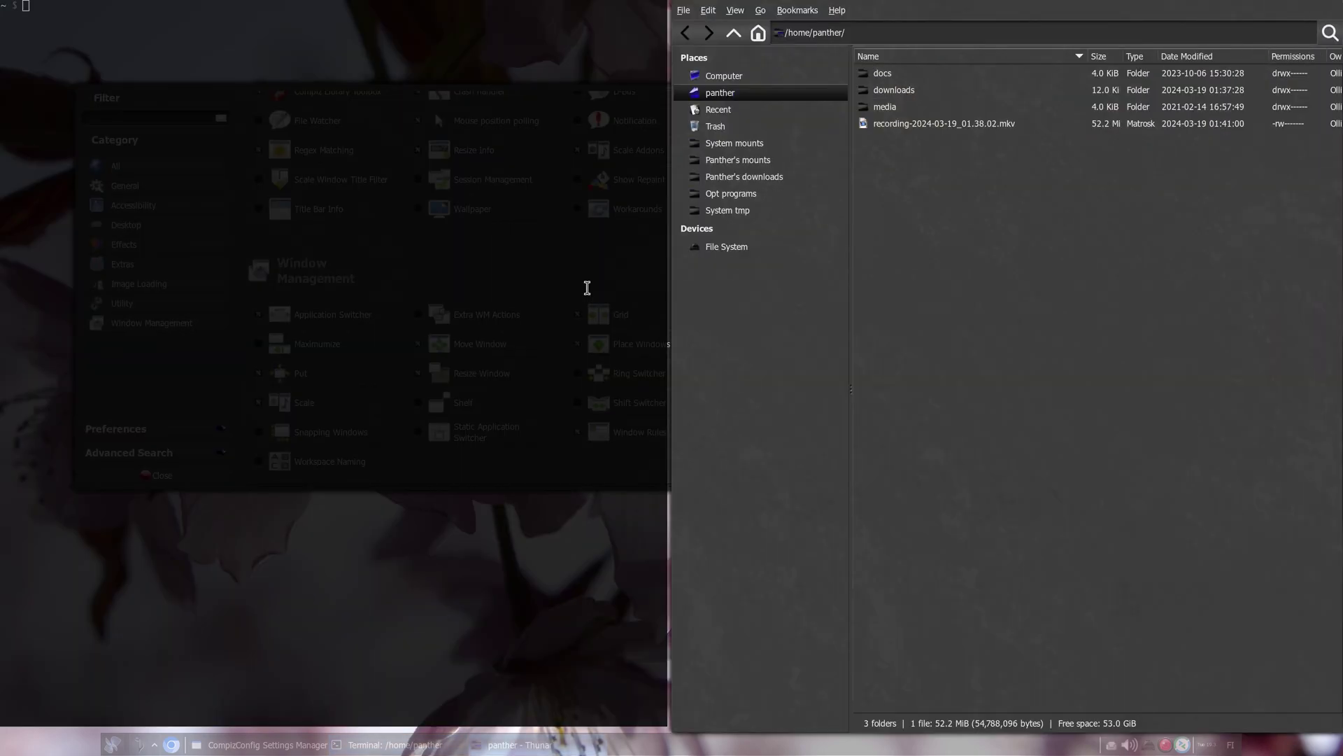
{"action": "key", "text": "ctrl+alt+KP_2"}
{"action": "key", "text": "ctrl+alt+KP_2"}
{"action": "key", "text": "ctrl+alt+KP_2"}
{"action": "key", "text": "ctrl+alt+KP_6"}
{"action": "key", "text": "ctrl+alt+KP_6"}
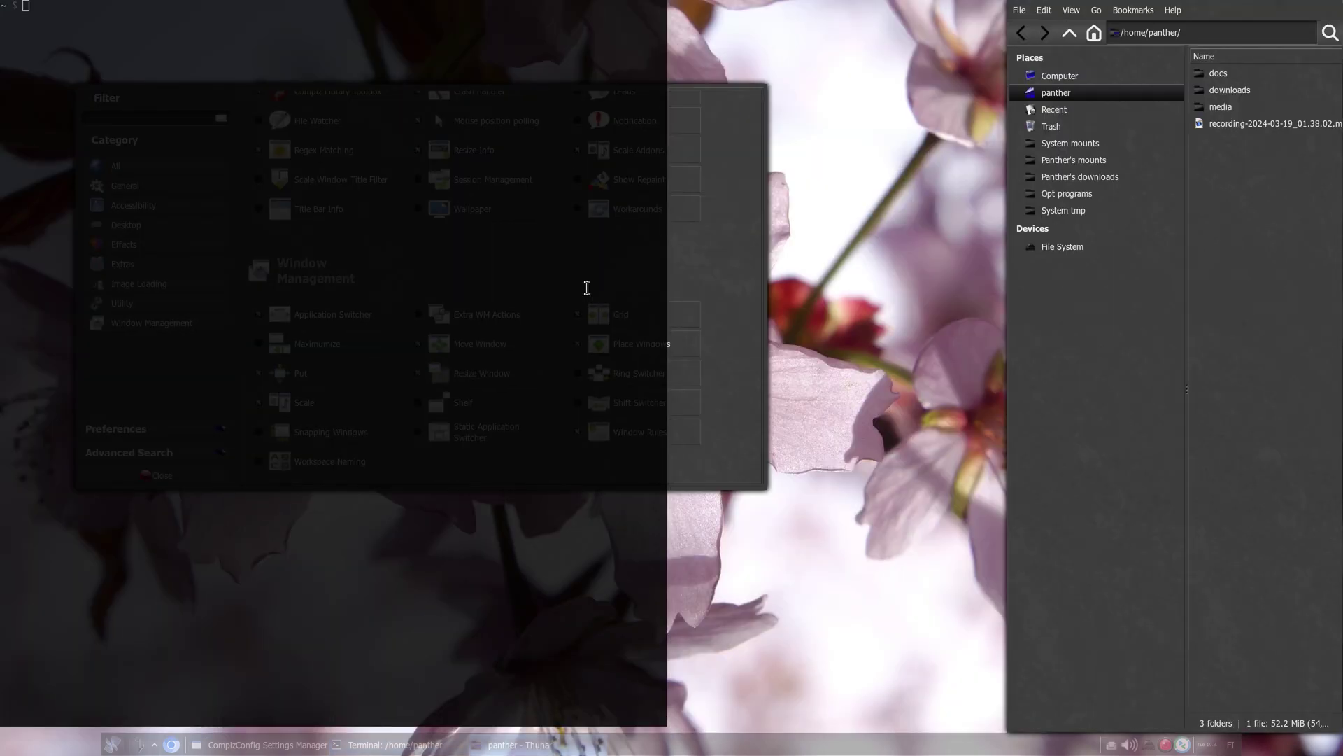
{"action": "key", "text": "alt+F4"}
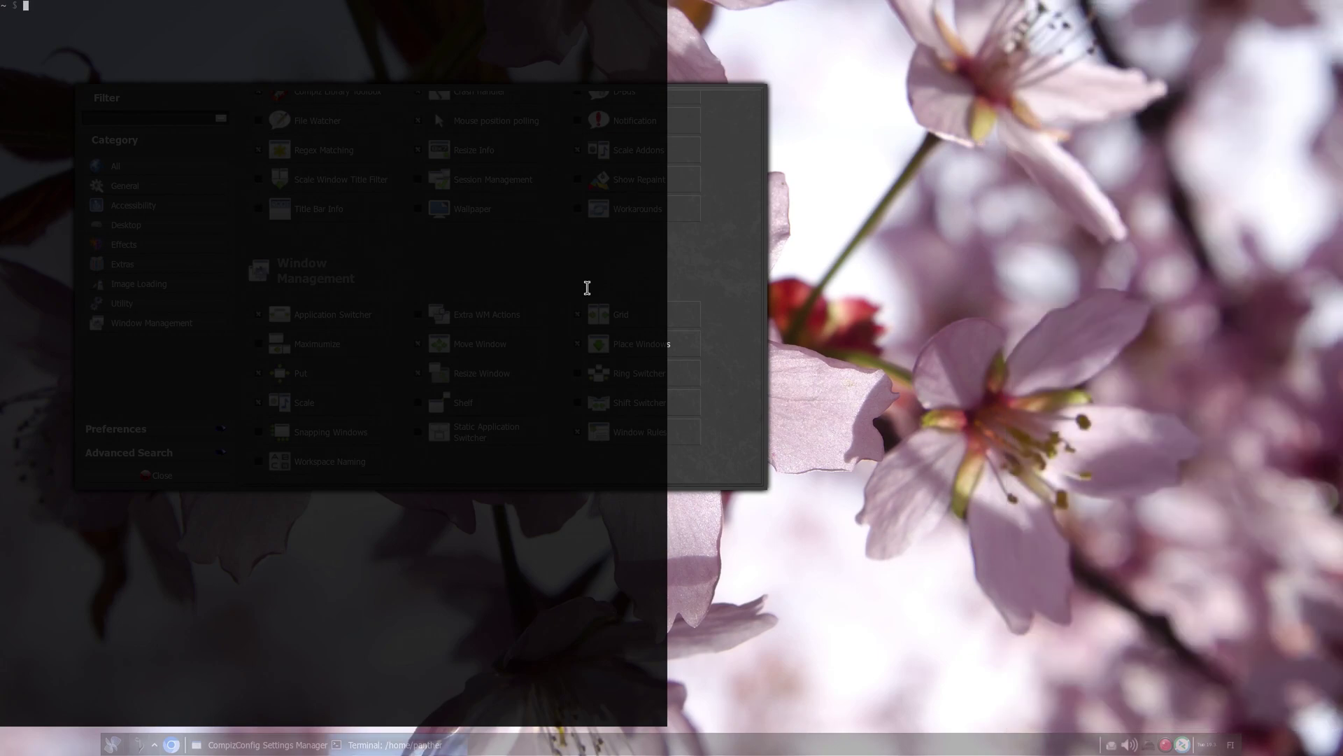
Open GVim and tile it to the right third of the screen, then close the editor and the terminal
{"action": "key", "text": "super+g"}
{"action": "key", "text": "ctrl+alt+KP_6"}
{"action": "key", "text": "ctrl+alt+KP_6"}
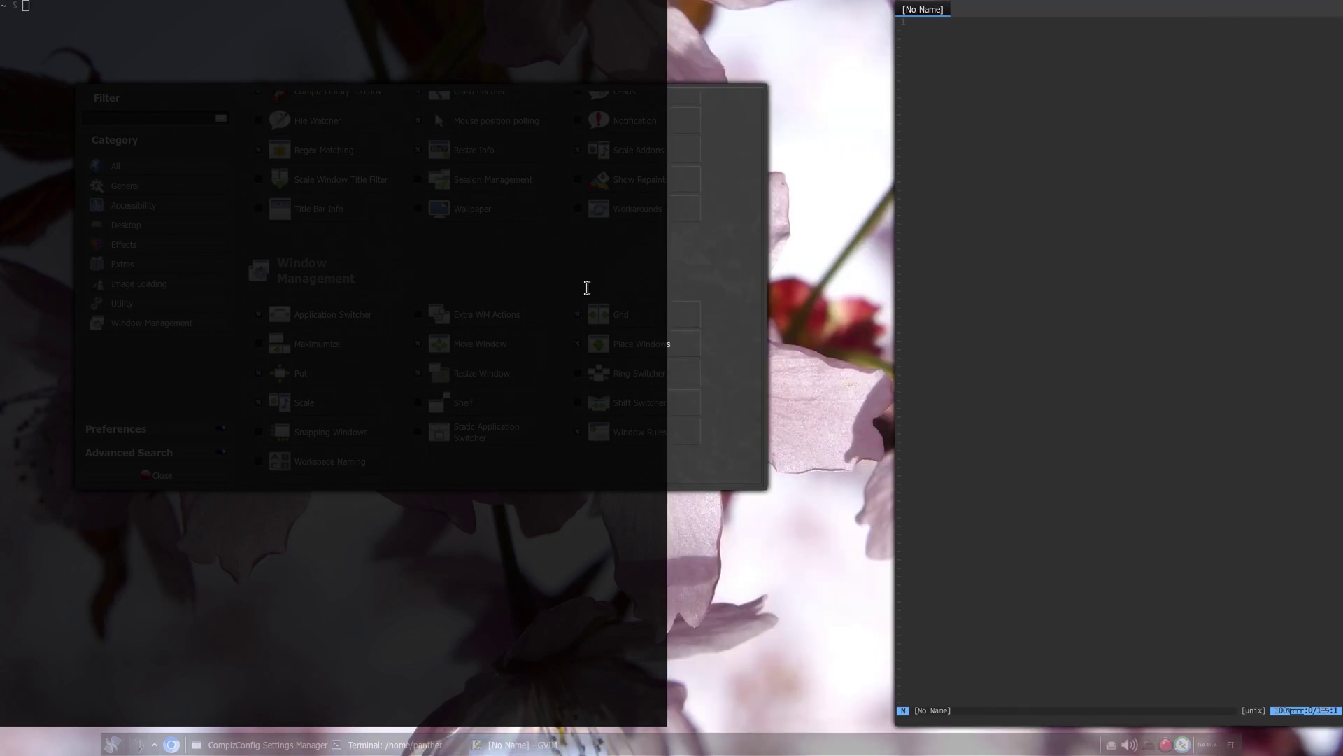
{"action": "key", "text": "Return"}
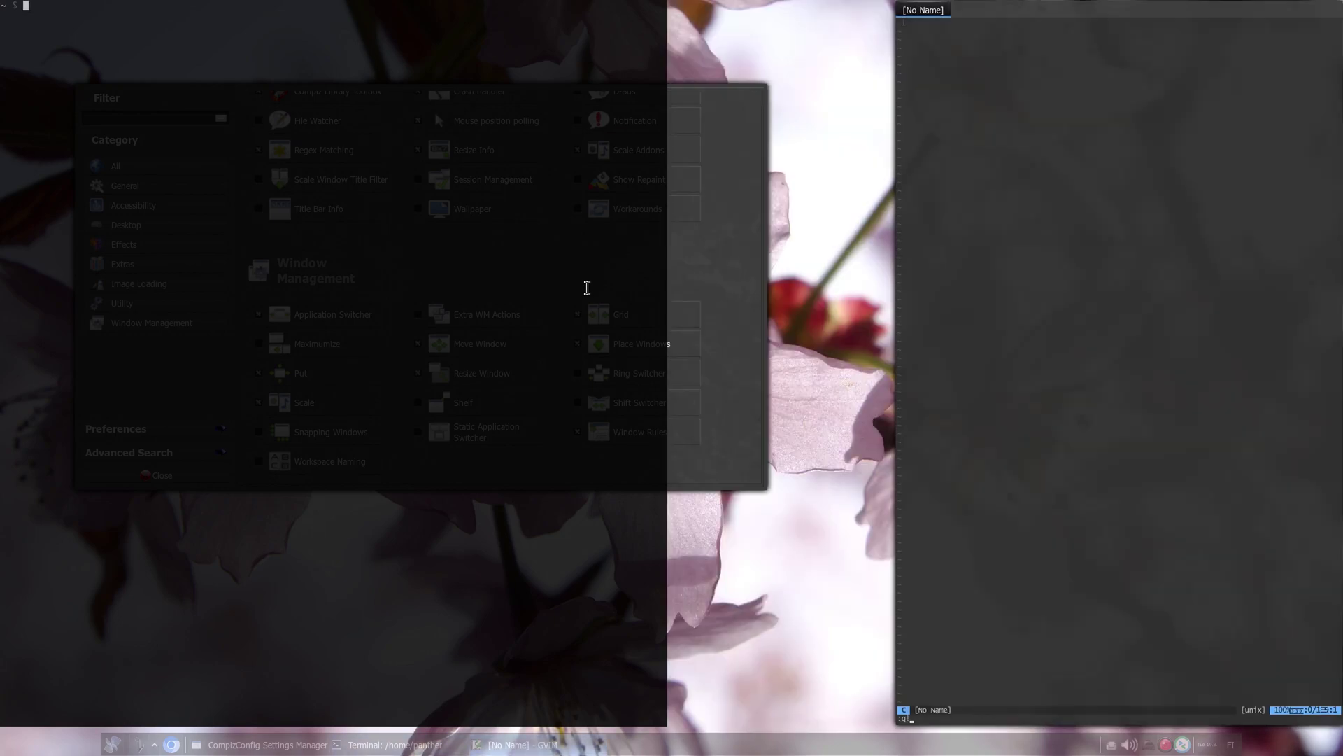
{"action": "key", "text": "alt+F4"}
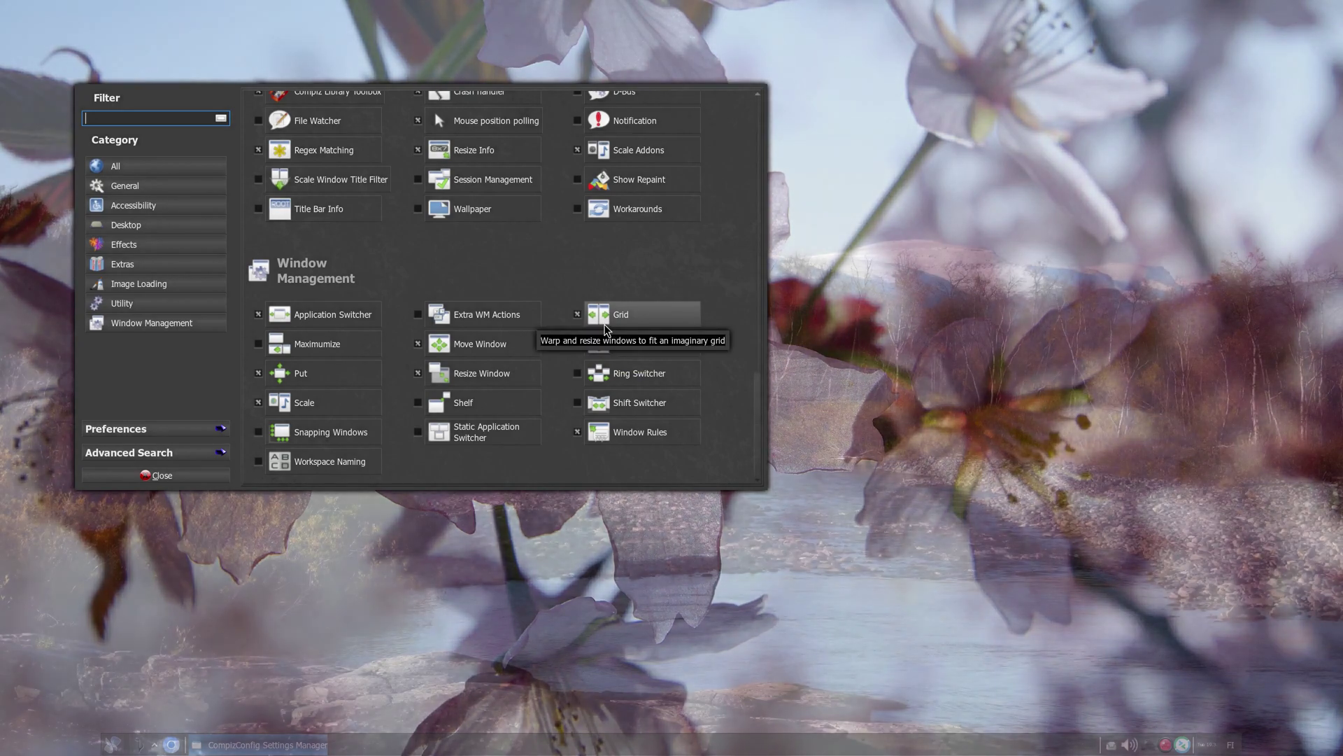
Open a file manager window to see its automatic placement, try reshaping it, and close it
{"action": "key", "text": "super+e"}
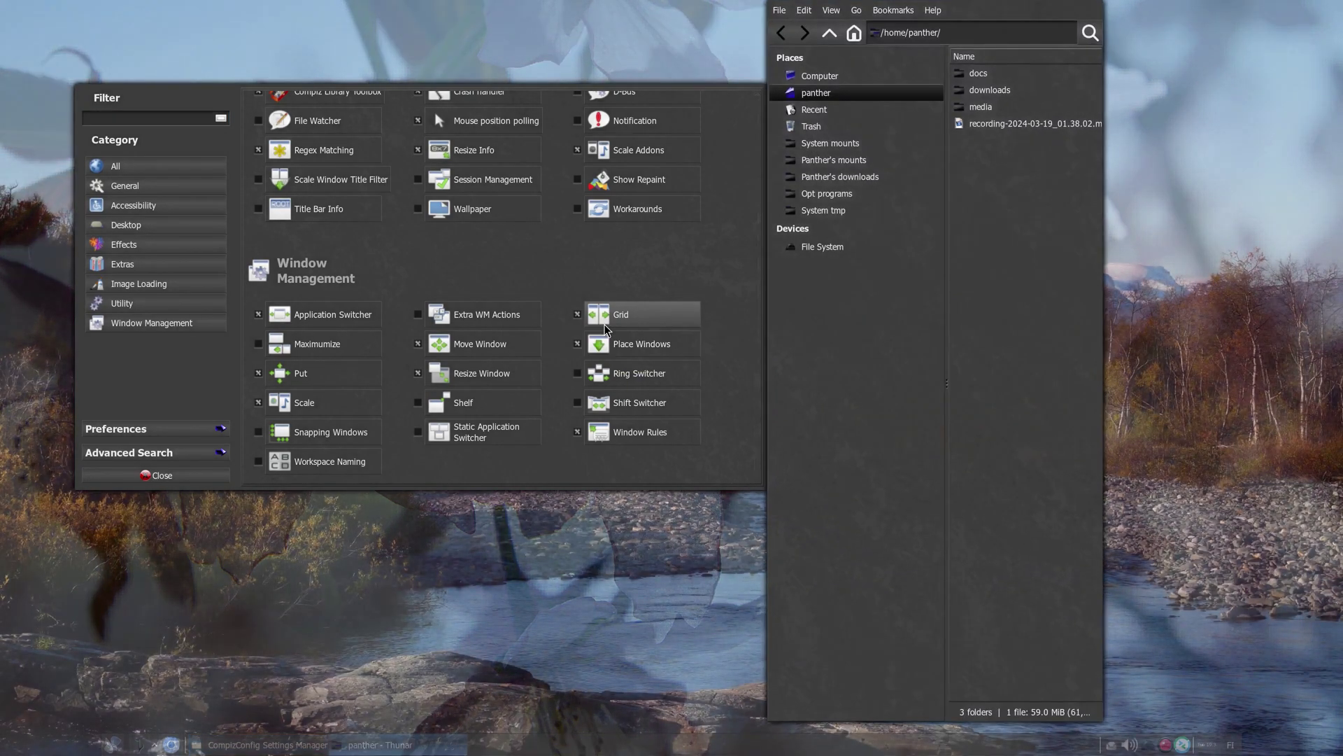
{"action": "left_click_drag", "start_coordinate": [968, 595], "coordinate": [1196, 165]}
{"action": "left_click_drag", "start_coordinate": [1189, 171], "coordinate": [1057, 343]}
{"action": "left_click_drag", "start_coordinate": [1071, 399], "coordinate": [1000, 456]}
{"action": "key", "text": "alt+F4"}
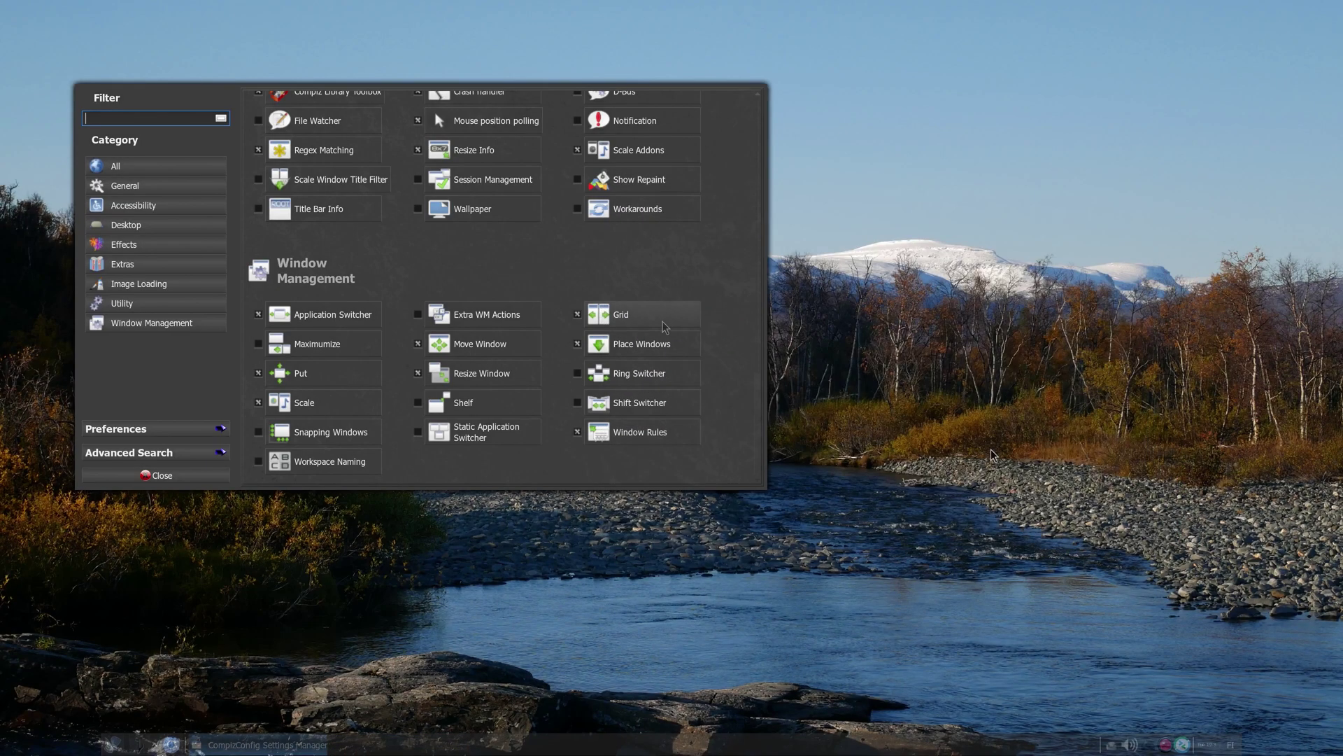
Open five terminals to test automatic window placement, shifting the settings window closer to the screen's upper-left corner
{"action": "key", "text": "ctrl+alt+t"}
{"action": "key", "text": "ctrl+alt+t"}
{"action": "key", "text": "ctrl+alt+t"}
{"action": "key", "text": "ctrl+alt+t"}
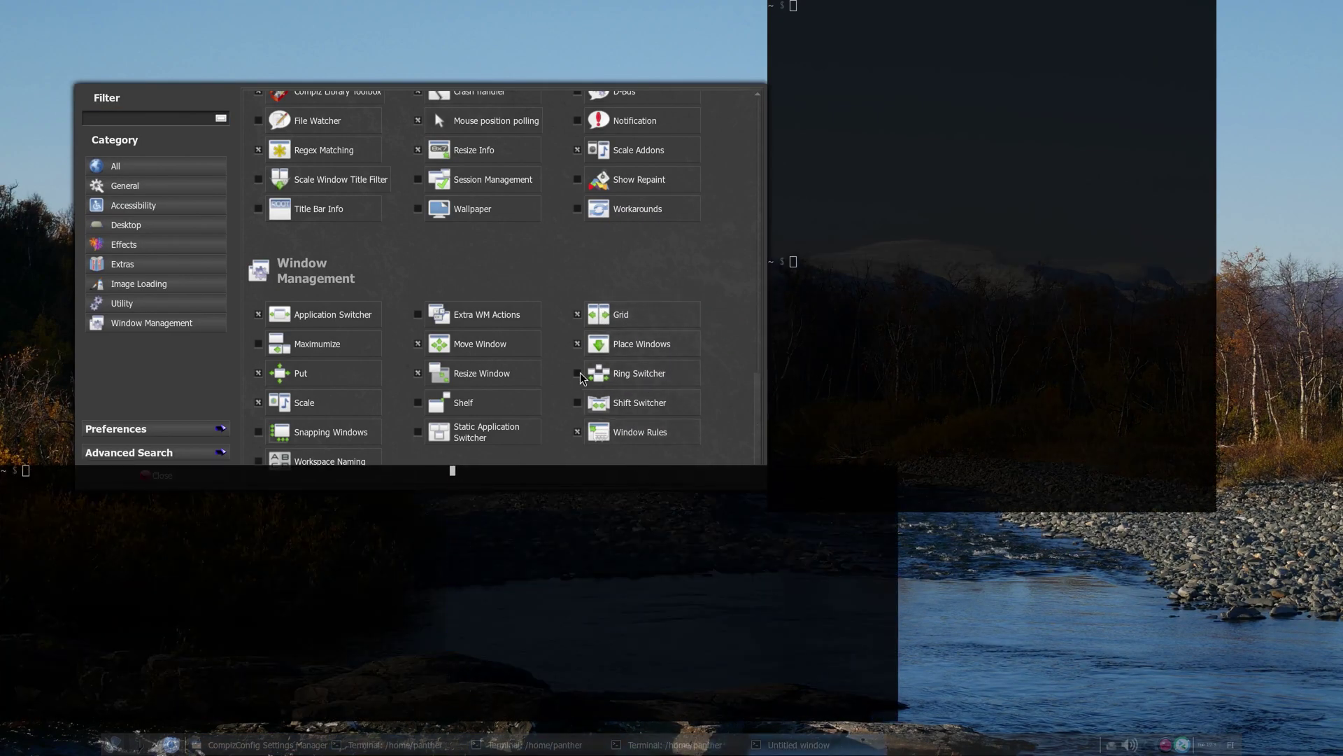
{"action": "left_click_drag", "start_coordinate": [628, 419], "coordinate": [576, 366]}
{"action": "key", "text": "ctrl+alt+t"}
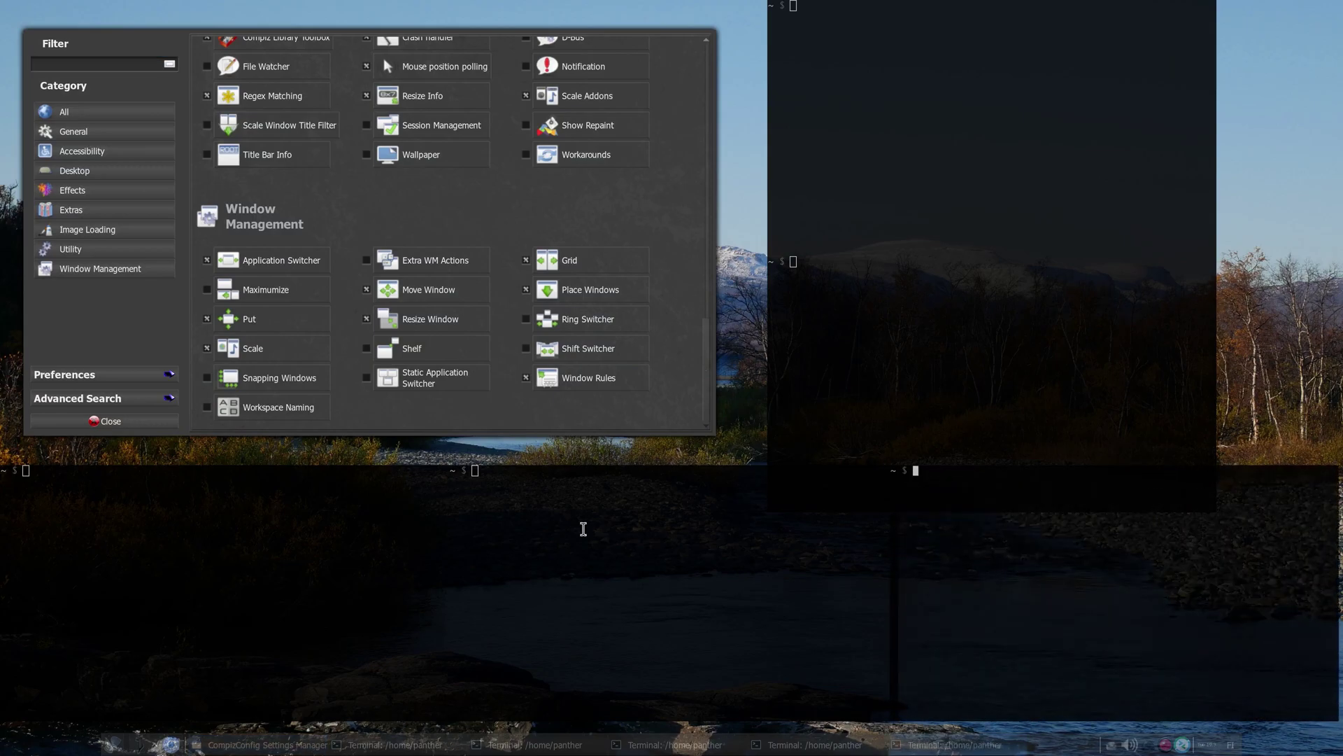
Test window placement with a file manager window and several terminals, and close them all
{"action": "key", "text": "super+e"}
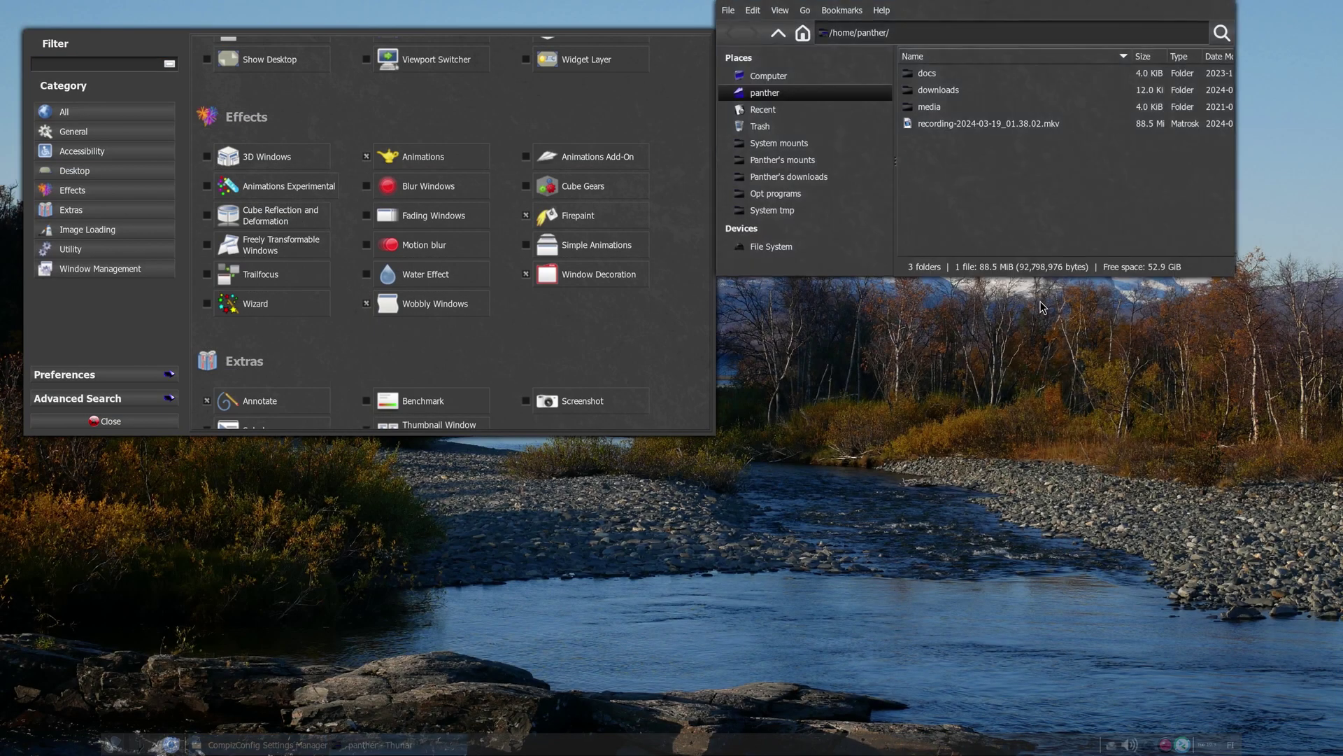
{"action": "key", "text": "super+t"}
{"action": "key", "text": "super+t"}
{"action": "key", "text": "super+t"}
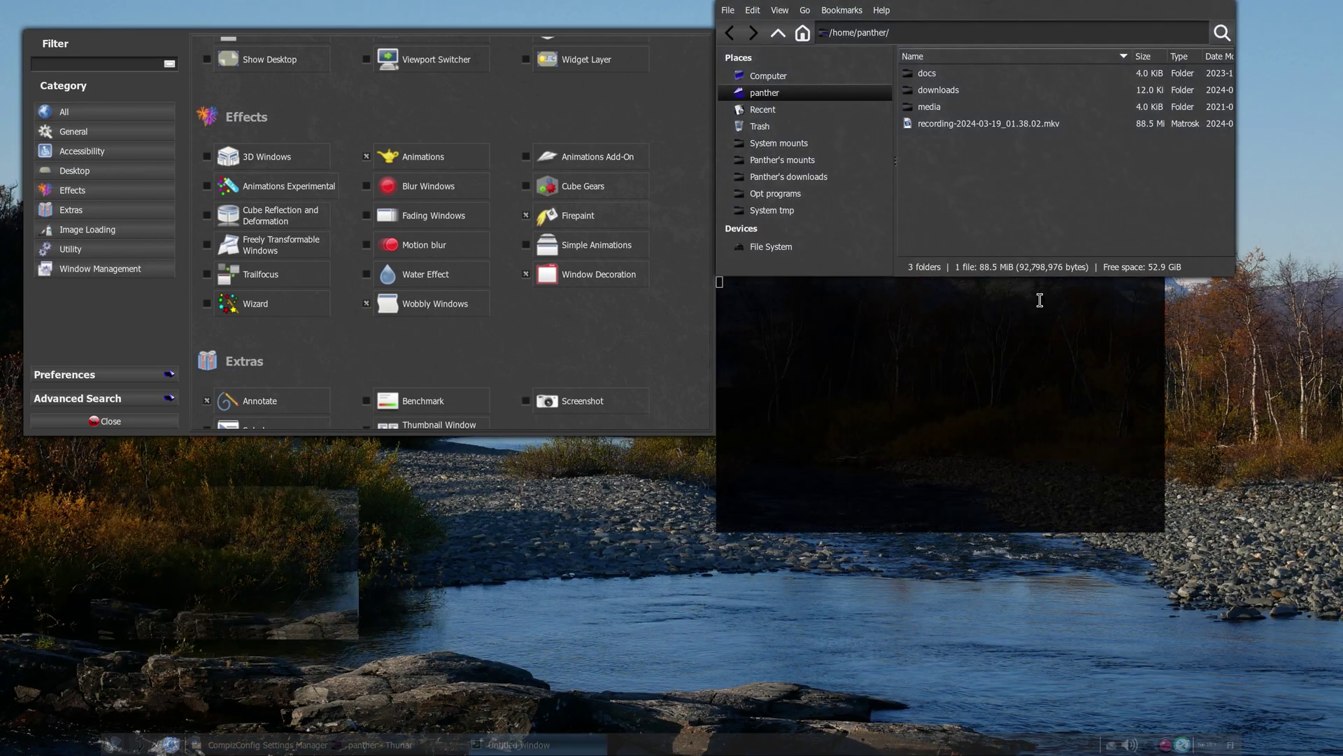
{"action": "key", "text": "ctrl+d"}
{"action": "key", "text": "ctrl+d"}
{"action": "key", "text": "ctrl+d"}
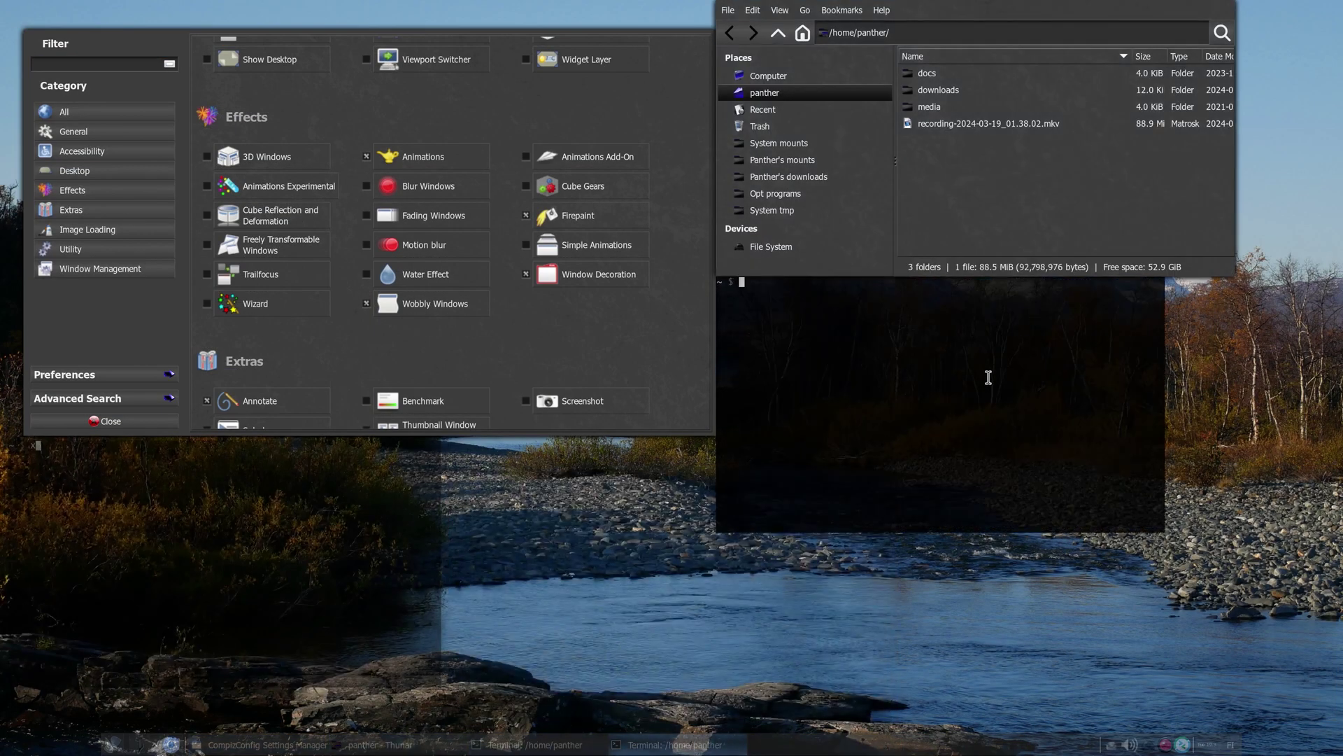
{"action": "left_click_drag", "start_coordinate": [1051, 252], "coordinate": [1082, 276]}
{"action": "key", "text": "alt+F4"}
Move the settings window between the screen's edges and centre with the Put plugin, finishing at the middle of the left edge
{"action": "scroll", "coordinate": [419, 301], "scroll_direction": "down", "scroll_amount": 10}
{"action": "mouse_move", "coordinate": [292, 302]}
{"action": "left_mouse_down"}
{"action": "mouse_move", "coordinate": [256, 296]}
{"action": "mouse_move", "coordinate": [278, 293]}
{"action": "left_mouse_up"}
{"action": "key", "text": "super+k"}
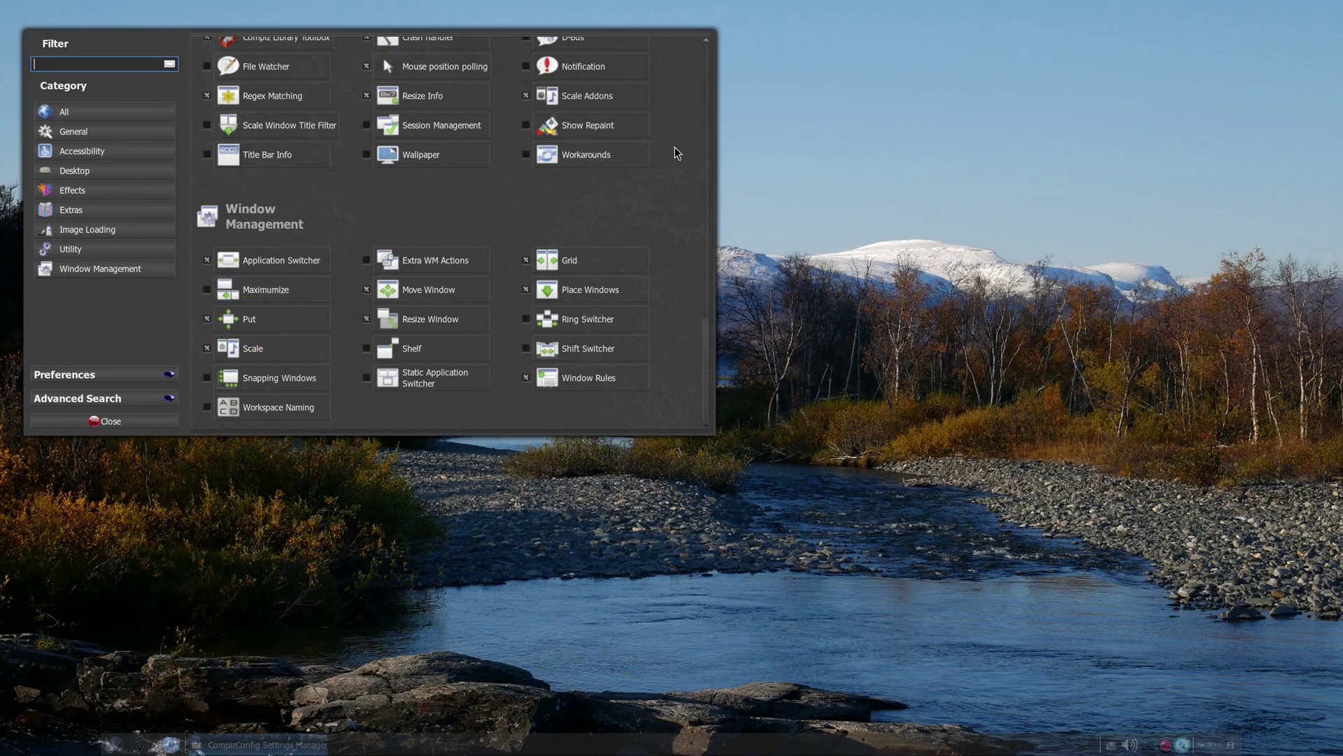
{"action": "key", "text": "ctrl+alt+KP_8"}
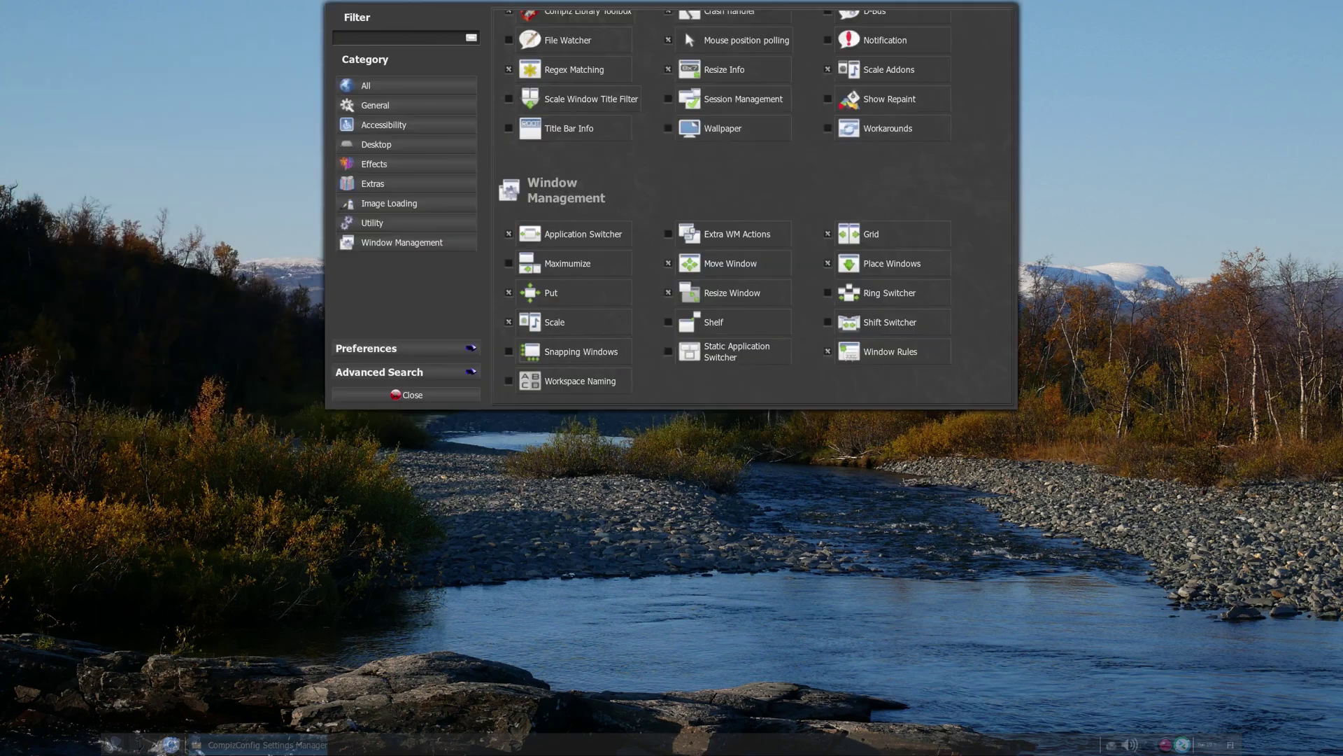
{"action": "key", "text": "ctrl+alt+KP_4"}
{"action": "key", "text": "ctrl+alt+KP_6"}
{"action": "key", "text": "ctrl+alt+KP_2"}
{"action": "key", "text": "ctrl+alt+KP_8"}
{"action": "key", "text": "ctrl+alt+KP_5"}
{"action": "key", "text": "ctrl+alt+KP_8"}
{"action": "key", "text": "ctrl+alt+KP_4"}
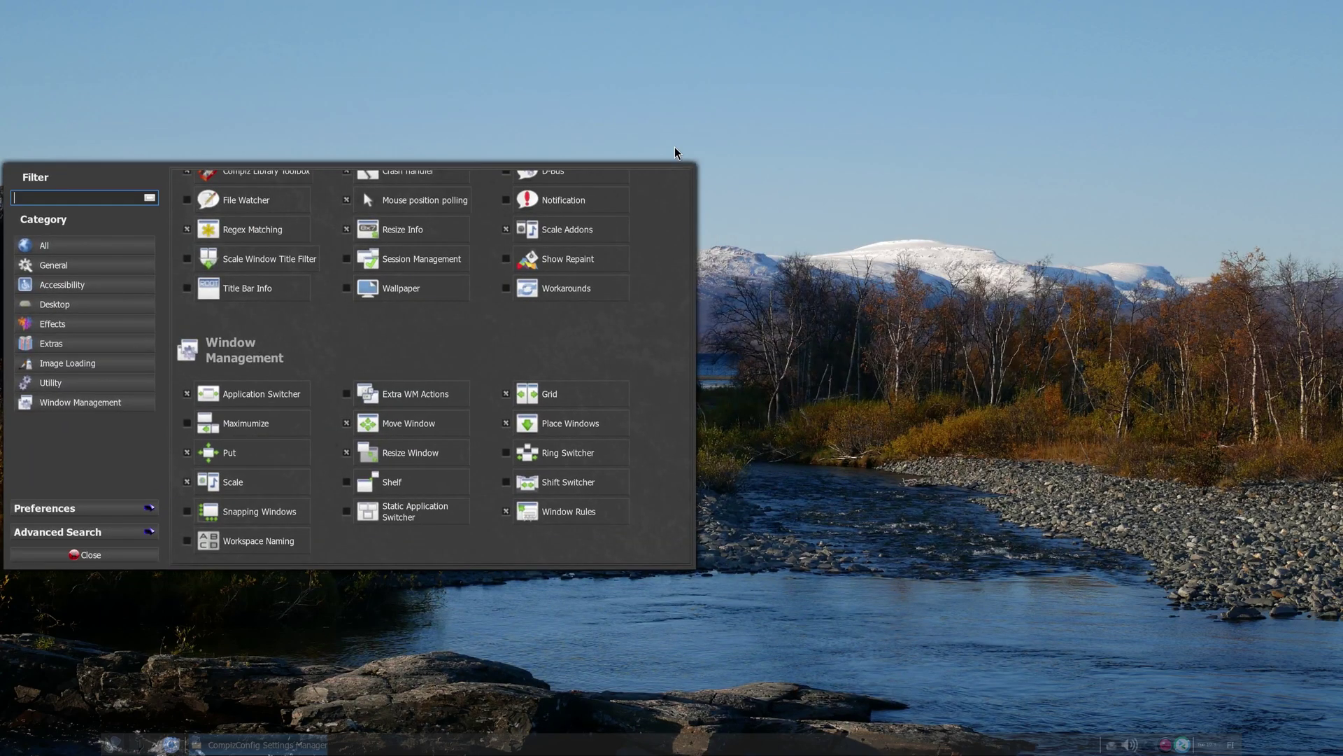
Open a new terminal and put it at the right edge, the top centre and finally the bottom of the screen
{"action": "key", "text": "ctrl+alt+t"}
{"action": "key", "text": "ctrl+alt+KP_6"}
{"action": "key", "text": "ctrl+alt+KP_8"}
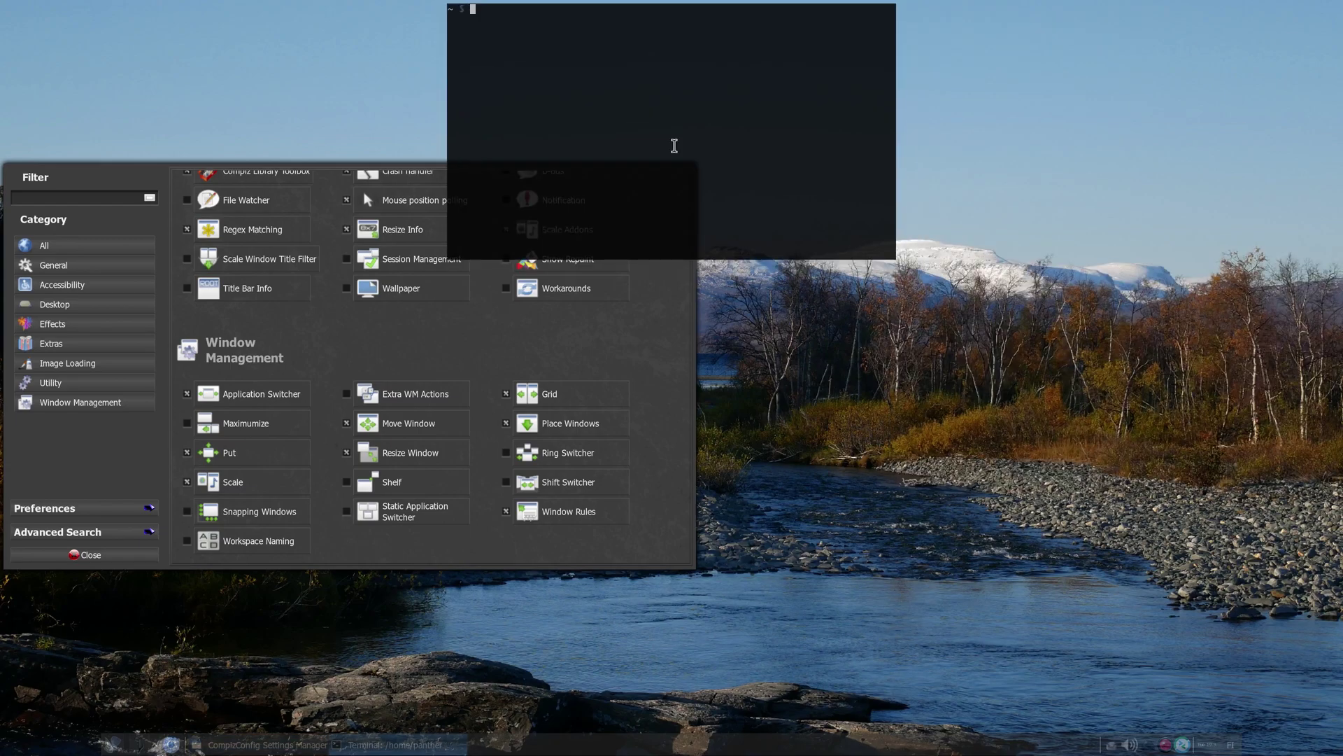
{"action": "key", "text": "ctrl+alt+KP_2"}
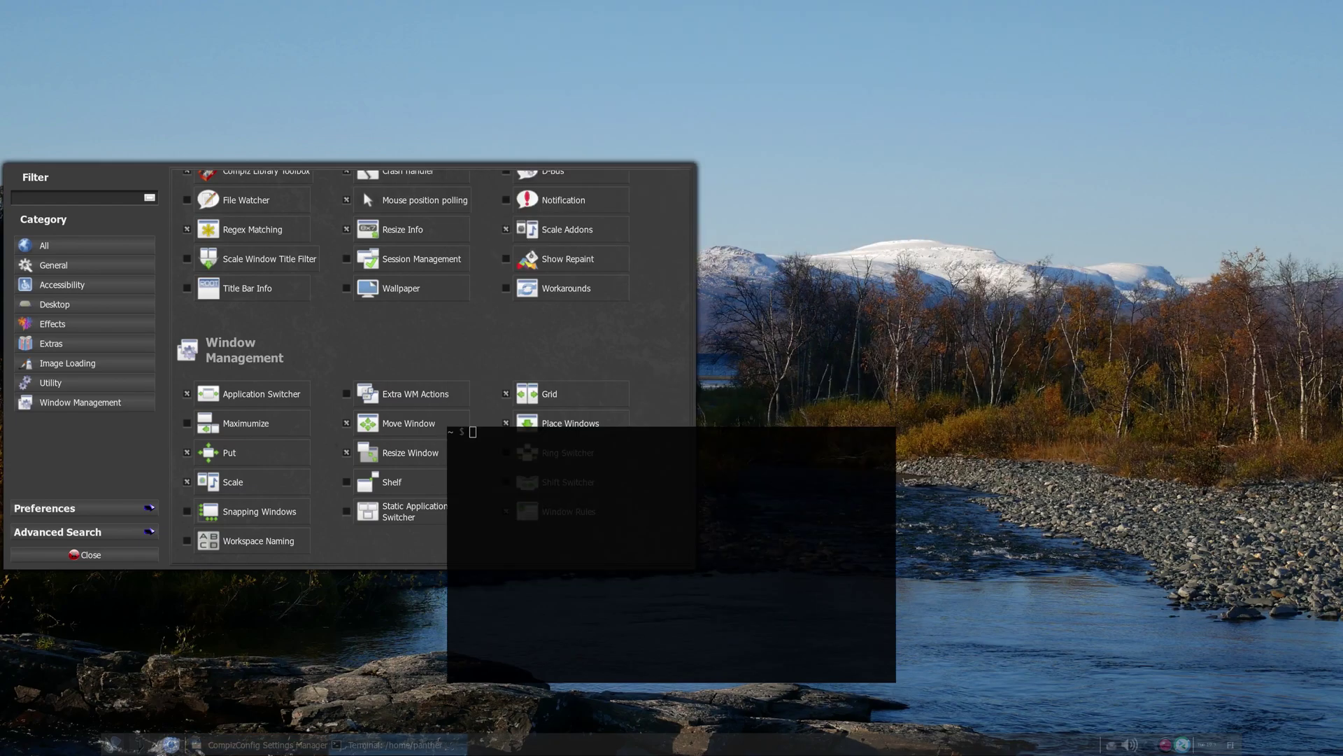
Put the terminal at the left edge, right edge, top, bottom and finally the centre of the screen
{"action": "key", "text": "ctrl+alt+KP_4"}
{"action": "key", "text": "ctrl+alt+KP_6"}
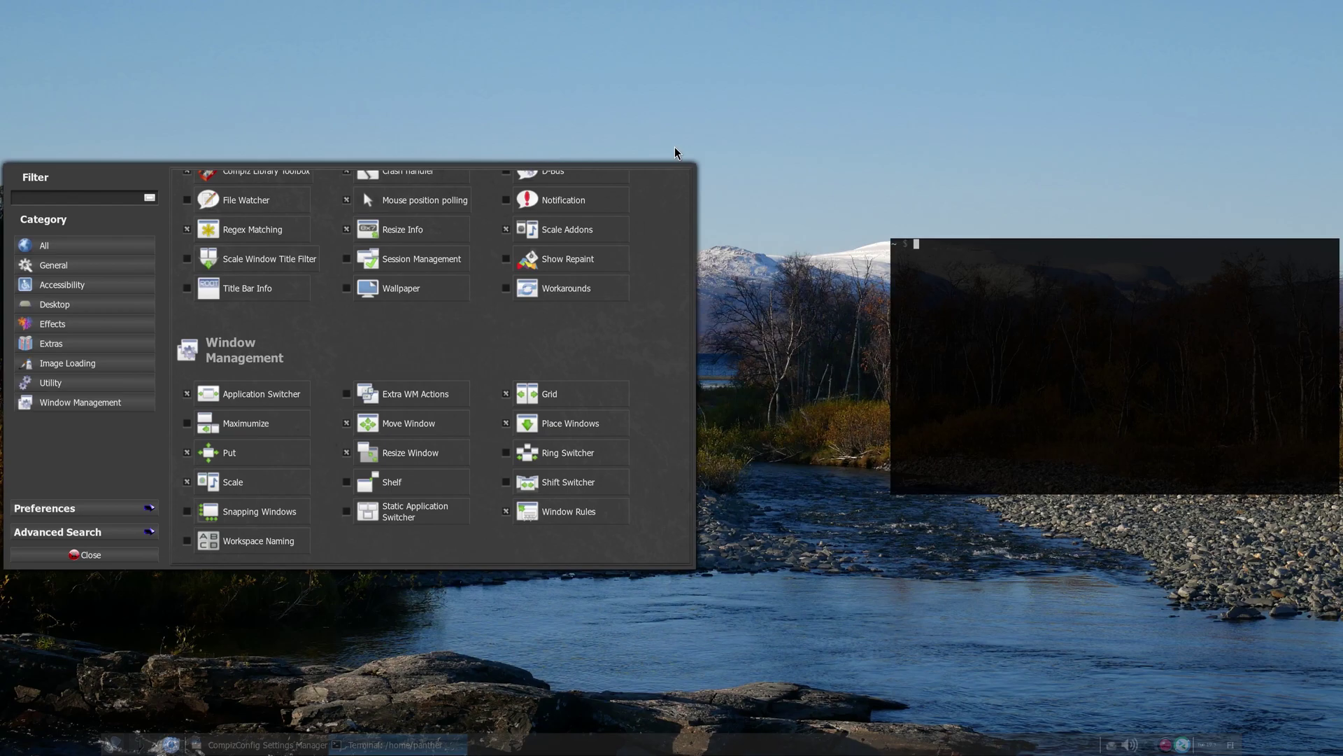
{"action": "key", "text": "ctrl+alt+KP_8"}
{"action": "key", "text": "ctrl+alt+KP_2"}
{"action": "key", "text": "ctrl+alt+KP_5"}
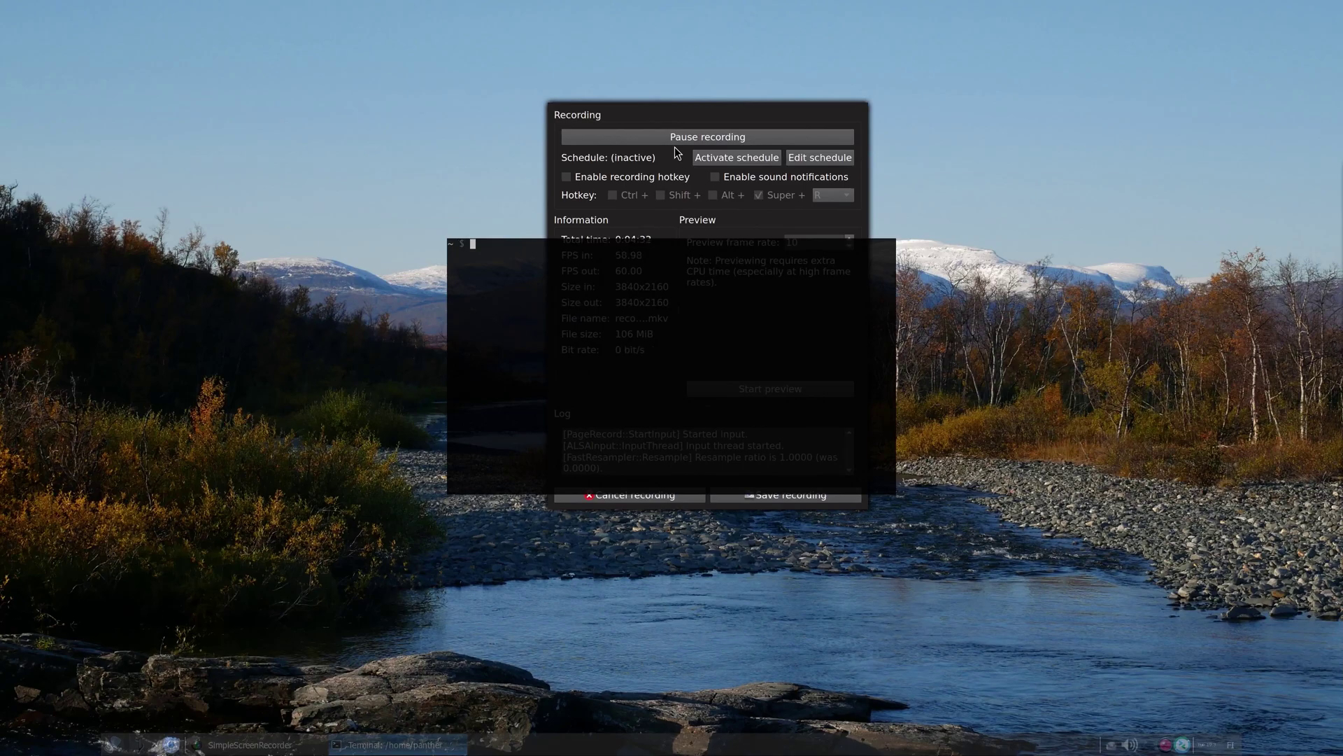
Put the recording window at the right edge, and move the terminal through the centre and left edge to beside the settings window
{"action": "key", "text": "ctrl+alt+KP_4"}
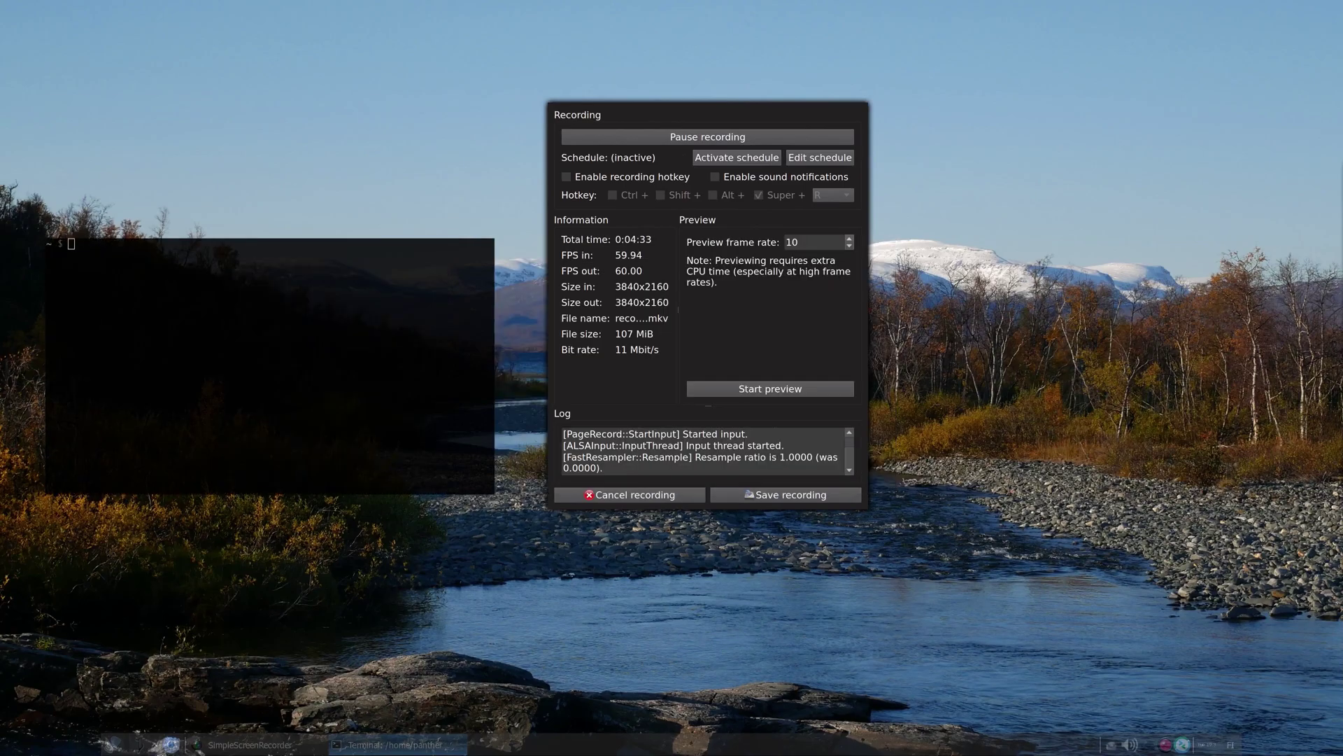
{"action": "key", "text": "ctrl+alt+KP_6"}
{"action": "key", "text": "ctrl+alt+KP_5"}
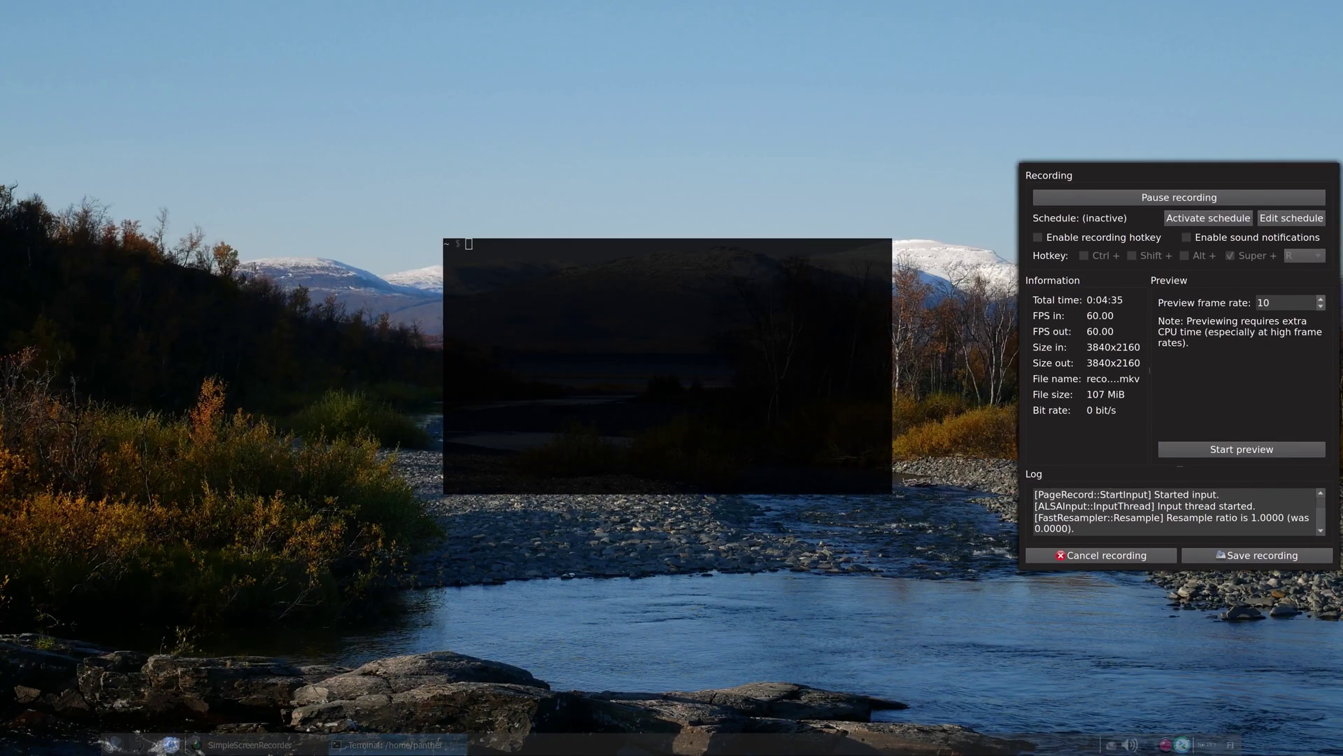
{"action": "key", "text": "ctrl+alt+KP_4"}
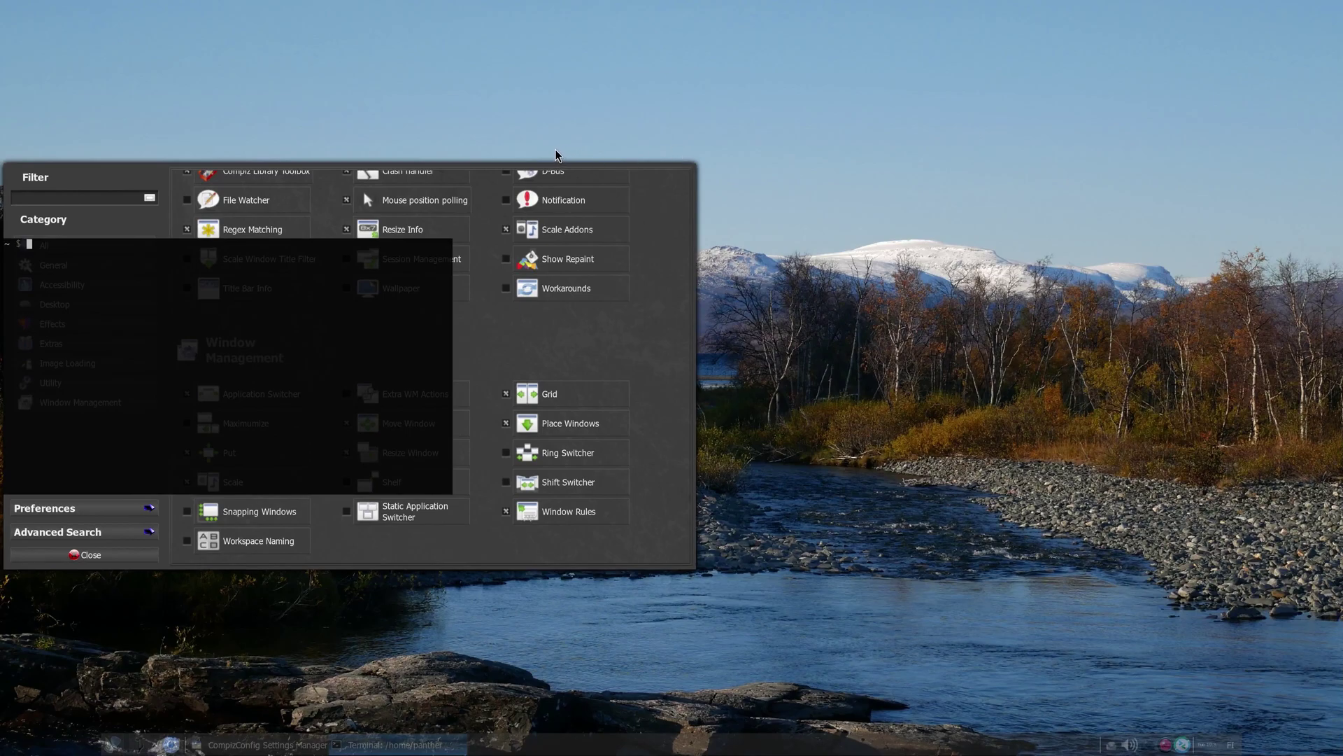
{"action": "key", "text": "ctrl+alt+KP_6"}
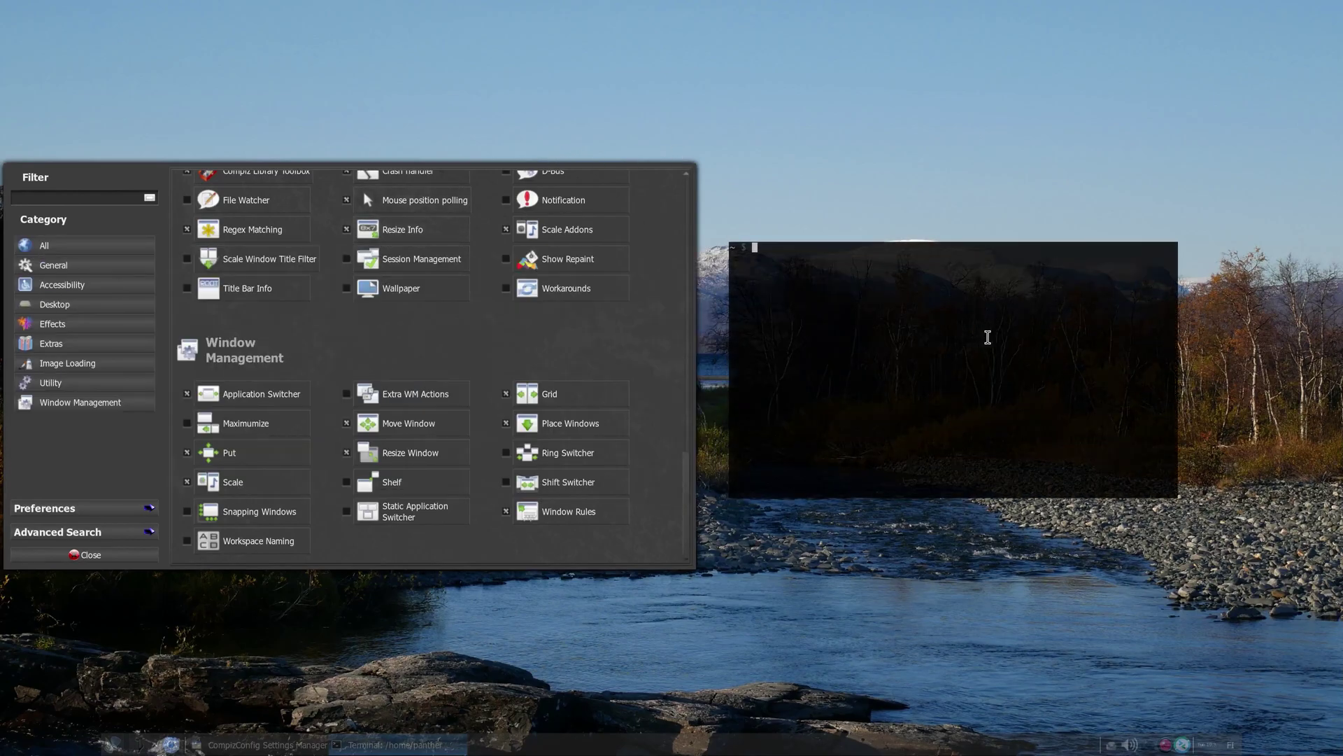
Examine the Window Rules plugin's match settings and return to the plugin list
{"action": "left_click", "coordinate": [563, 519]}
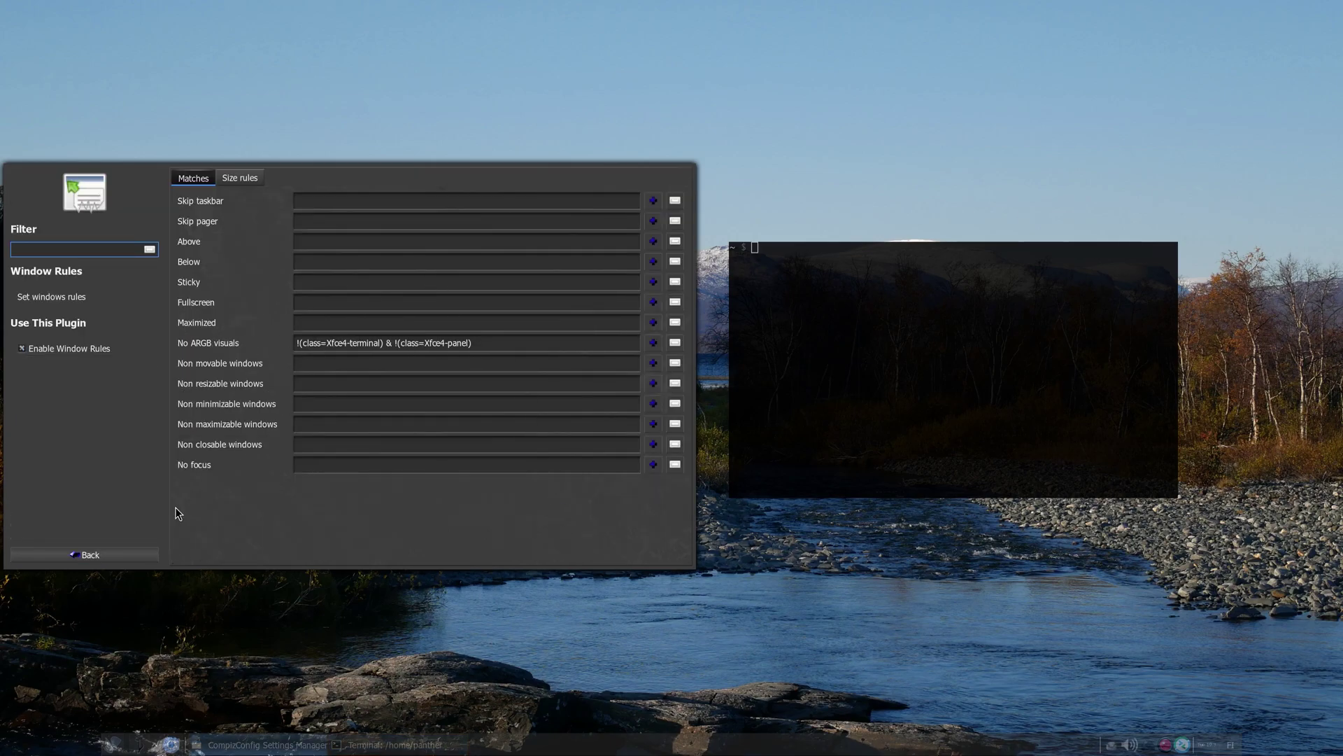
{"action": "left_click", "coordinate": [123, 555]}
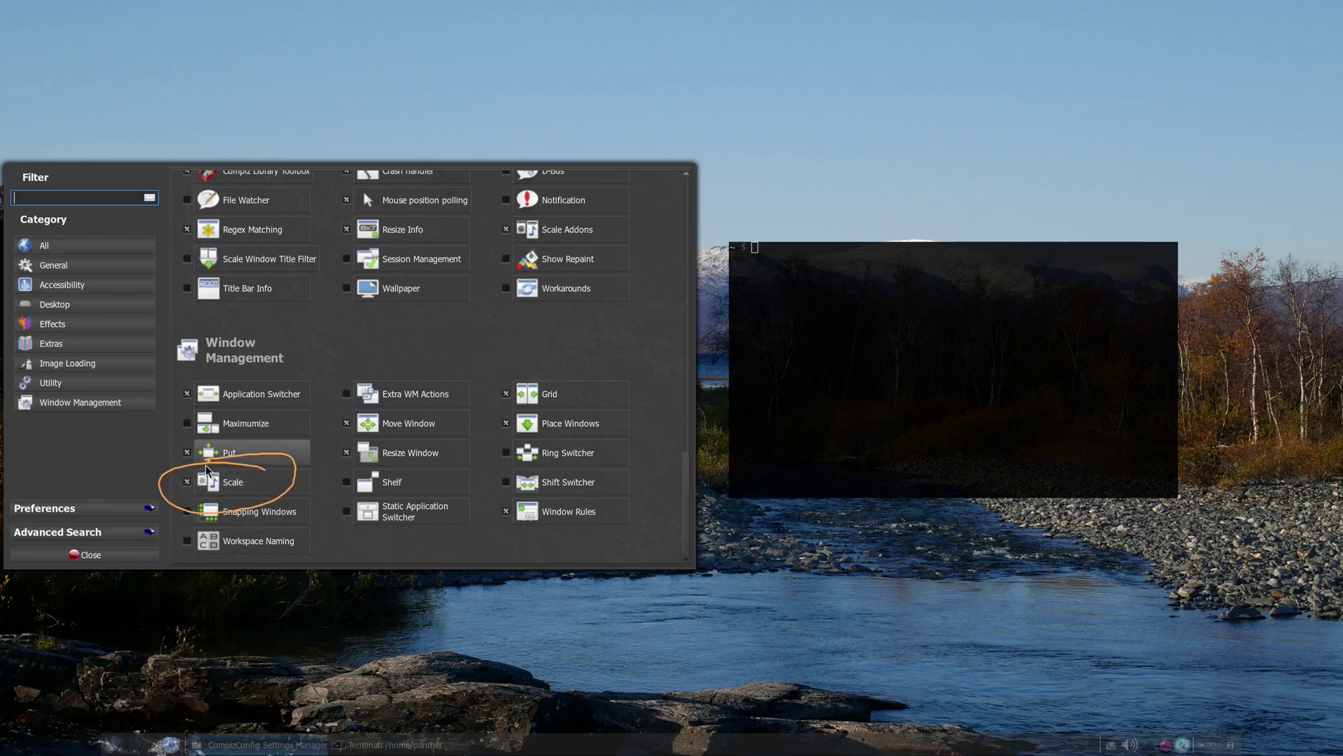
Open nine file manager windows to fill the screen
{"action": "key", "text": "super+e"}
{"action": "key", "text": "super+e"}
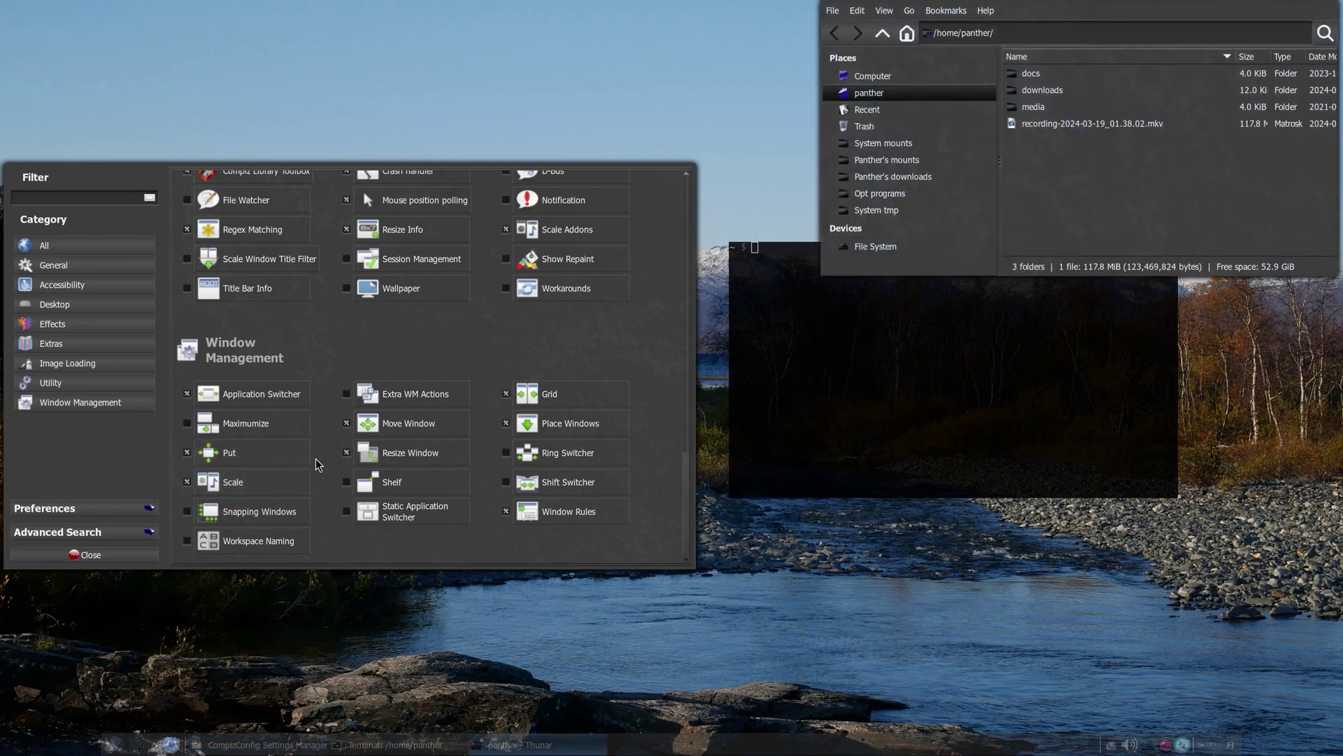
{"action": "key", "text": "super+e"}
{"action": "key", "text": "super+e"}
{"action": "key", "text": "super+e"}
{"action": "key", "text": "super+e"}
{"action": "key", "text": "super+e"}
{"action": "key", "text": "super+e"}
{"action": "key", "text": "super+e"}
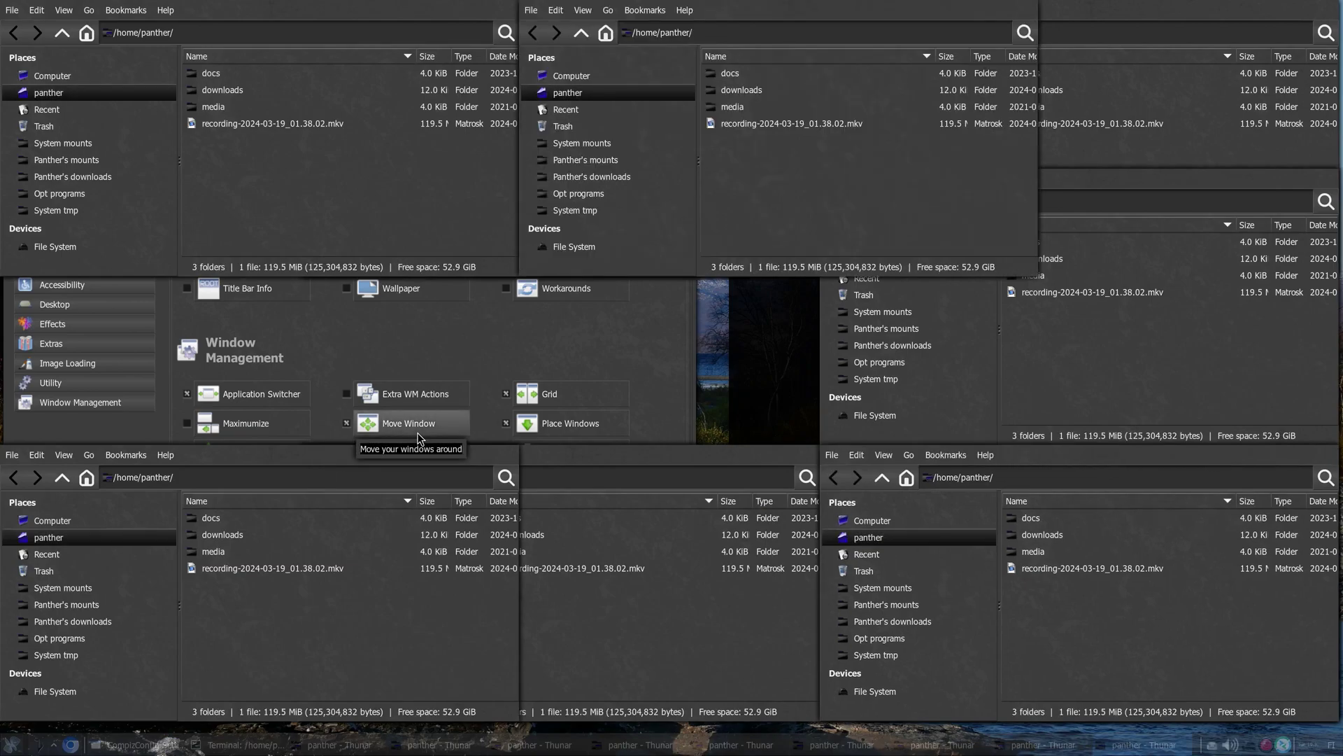
Use the Scale overview to bring forward a file manager window and the CompizConfig Settings Manager window
{"action": "key", "text": "super+w"}
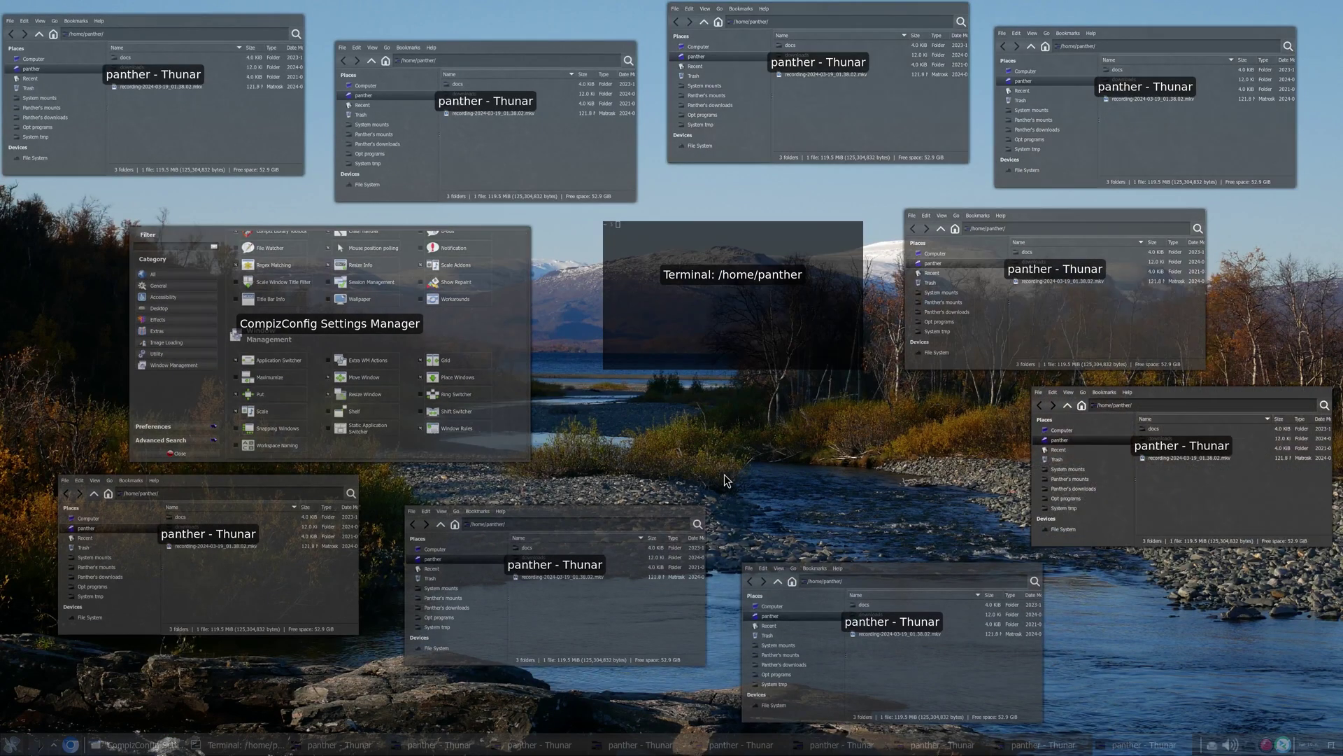
{"action": "left_click", "coordinate": [1070, 321]}
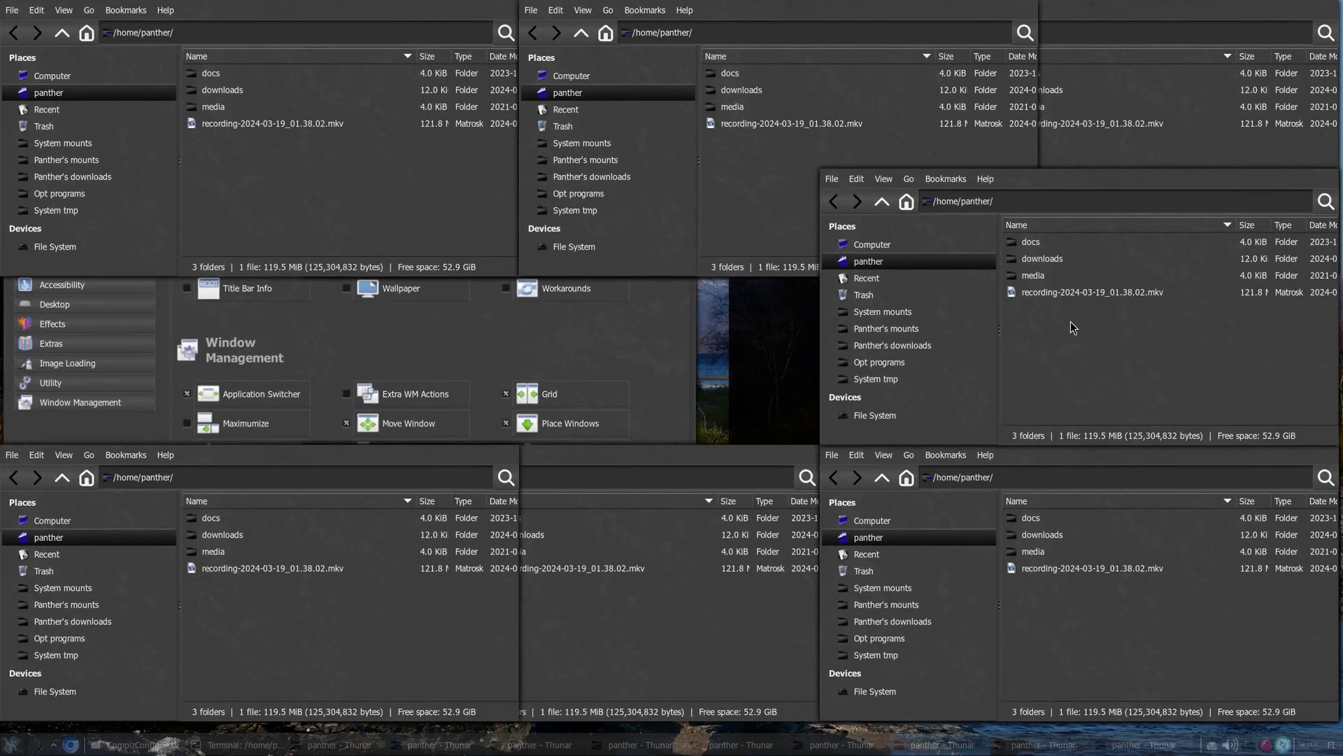
{"action": "key", "text": "super+w"}
{"action": "left_click", "coordinate": [362, 346]}
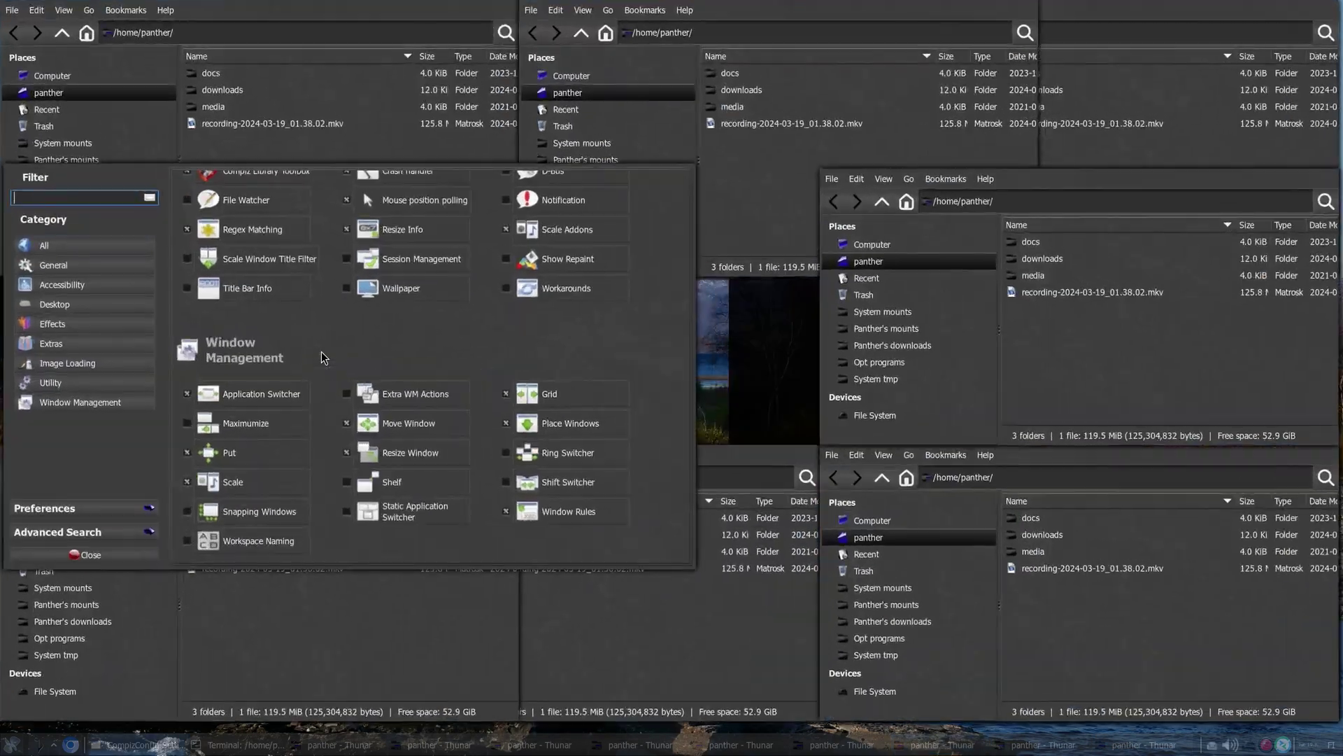
Close all the file manager windows, leaving only the settings window and the terminal
{"action": "left_click_drag", "start_coordinate": [1071, 363], "coordinate": [989, 333]}
{"action": "key", "text": "alt+F4"}
{"action": "left_click_drag", "start_coordinate": [840, 126], "coordinate": [965, 228]}
{"action": "key", "text": "alt+F4"}
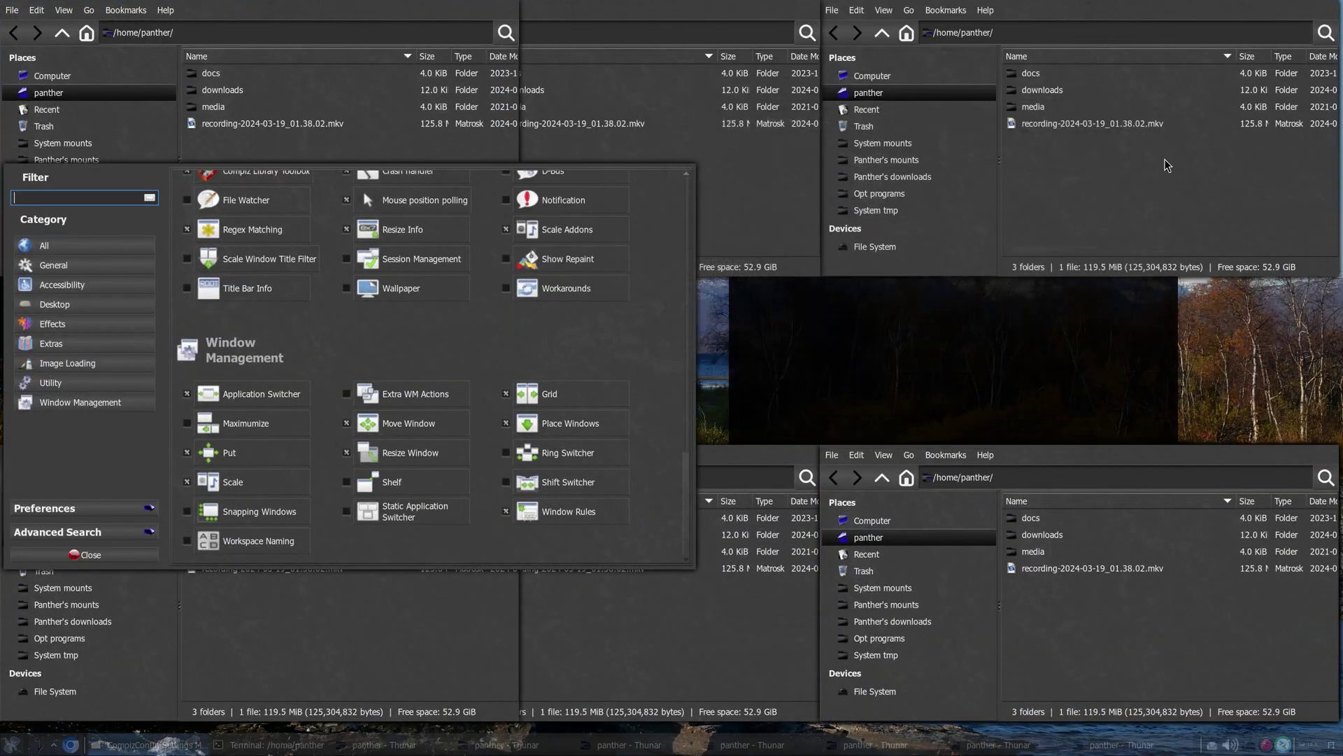
{"action": "left_click_drag", "start_coordinate": [1158, 176], "coordinate": [1050, 183]}
{"action": "key", "text": "alt+F4"}
{"action": "key", "text": "ctrl+w"}
{"action": "key", "text": "ctrl+w"}
{"action": "key", "text": "ctrl+w"}
{"action": "key", "text": "ctrl+w"}
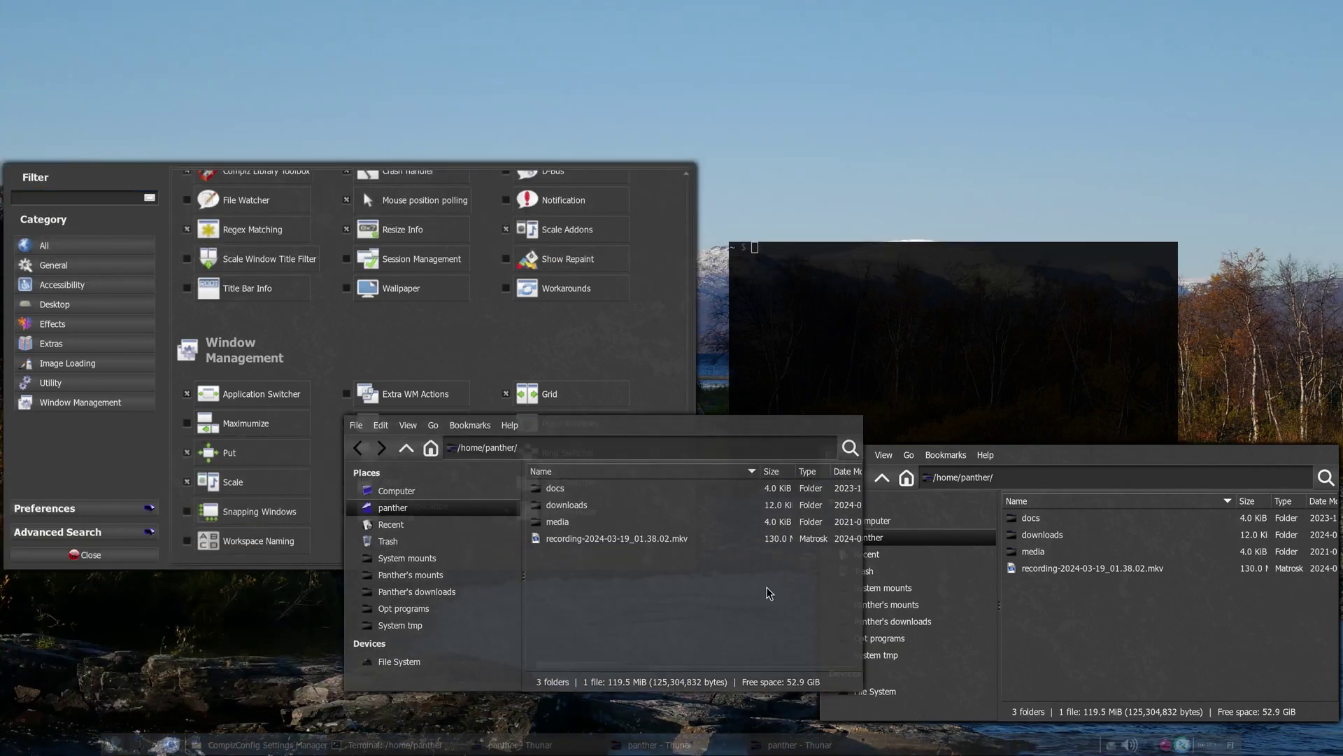
{"action": "key", "text": "ctrl+w"}
{"action": "key", "text": "ctrl+w"}
Shift the terminal and the settings window slightly to the right and bring the Utility plugins into view
{"action": "left_click_drag", "start_coordinate": [823, 389], "coordinate": [856, 381]}
{"action": "left_click_drag", "start_coordinate": [472, 418], "coordinate": [514, 426]}
{"action": "scroll", "coordinate": [458, 386], "scroll_direction": "up", "scroll_amount": 3}
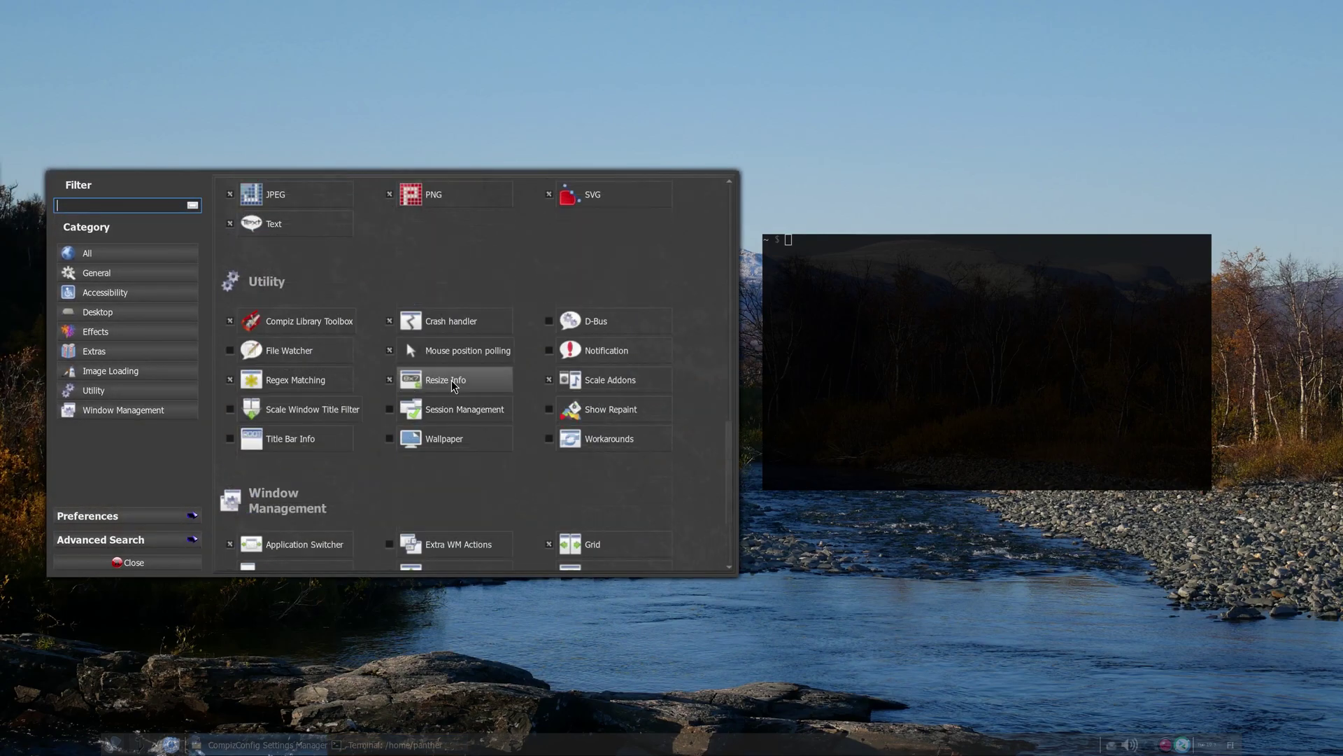
Open a file manager window, try moving and resizing it, and close it
{"action": "key", "text": "super+e"}
{"action": "left_click_drag", "start_coordinate": [1070, 558], "coordinate": [722, 408]}
{"action": "left_click_drag", "start_coordinate": [909, 518], "coordinate": [992, 619]}
{"action": "left_click_drag", "start_coordinate": [803, 468], "coordinate": [775, 462]}
{"action": "mouse_move", "coordinate": [1033, 623]}
{"action": "left_mouse_down"}
{"action": "mouse_move", "coordinate": [1030, 648]}
{"action": "mouse_move", "coordinate": [1015, 649]}
{"action": "left_mouse_up"}
{"action": "key", "text": "super+k"}
{"action": "left_click_drag", "start_coordinate": [957, 576], "coordinate": [912, 528]}
{"action": "key", "text": "alt+F4"}
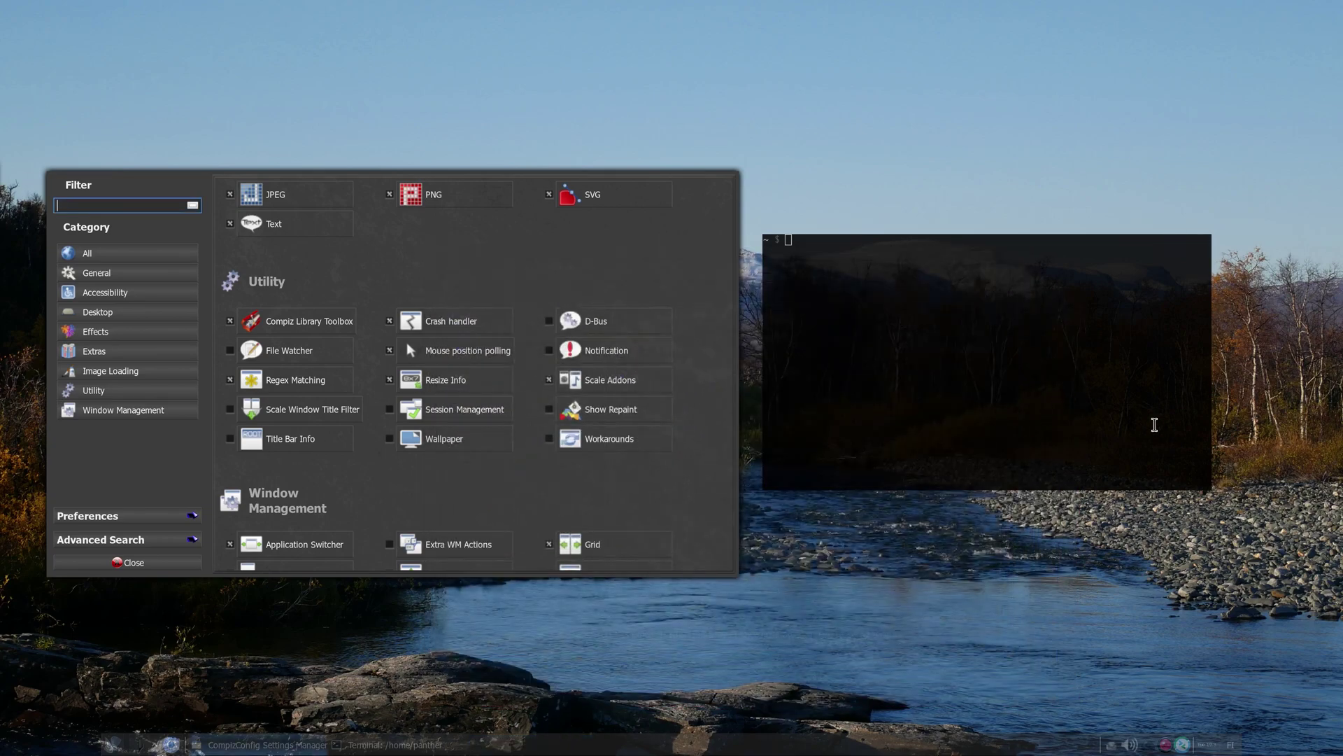
Circle the Annotate plugin in the Extras category several times with freehand annotation strokes, and clear the drawing
{"action": "mouse_move", "coordinate": [1187, 447]}
{"action": "left_mouse_down"}
{"action": "mouse_move", "coordinate": [1123, 443]}
{"action": "mouse_move", "coordinate": [1185, 445]}
{"action": "left_mouse_up"}
{"action": "scroll", "coordinate": [371, 390], "scroll_direction": "up", "scroll_amount": 5}
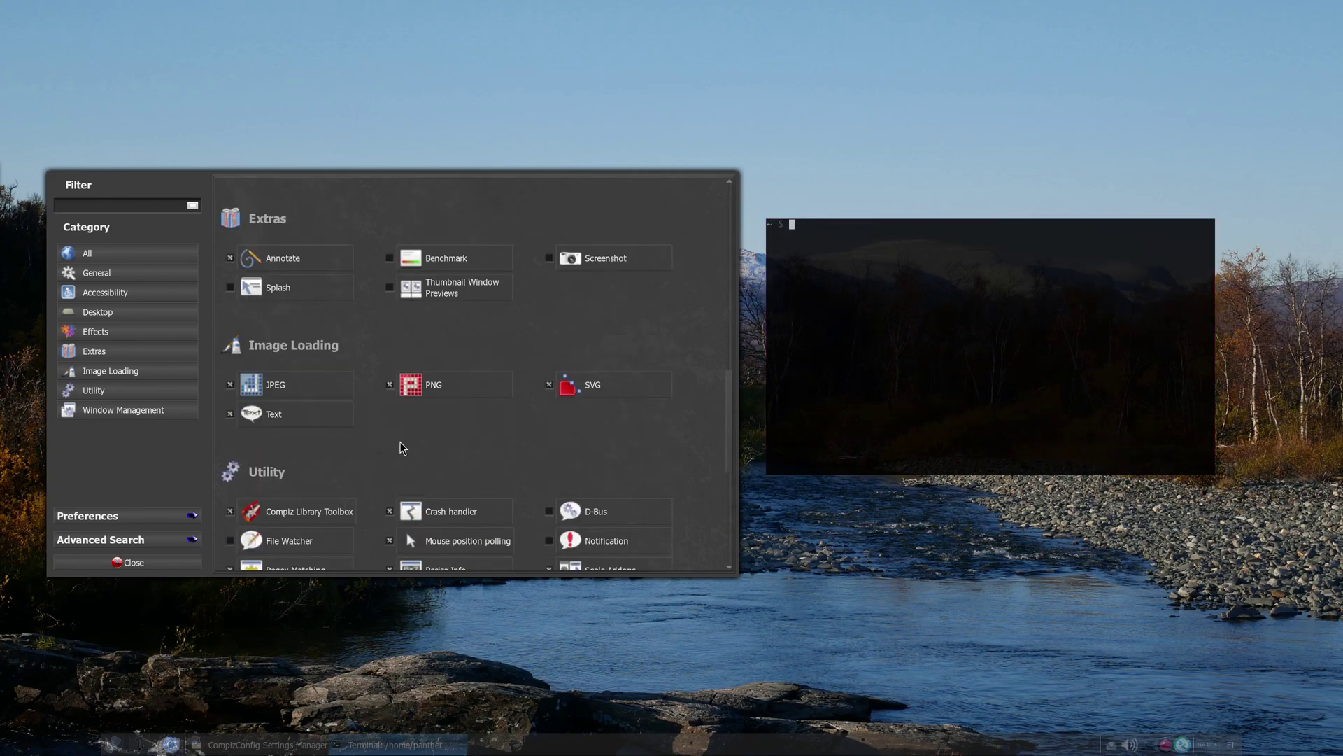
{"action": "scroll", "coordinate": [435, 458], "scroll_direction": "up", "scroll_amount": 3}
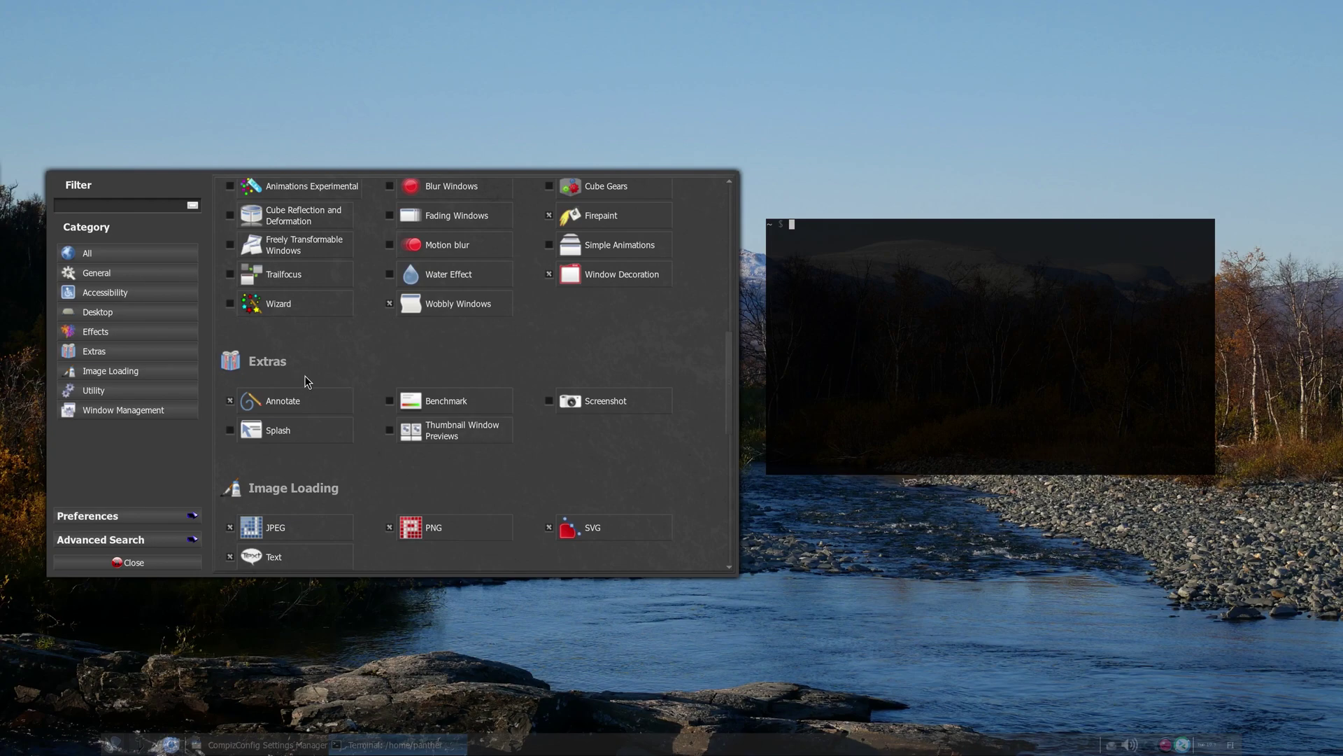
{"action": "left_click_drag", "start_coordinate": [297, 430], "coordinate": [301, 372]}
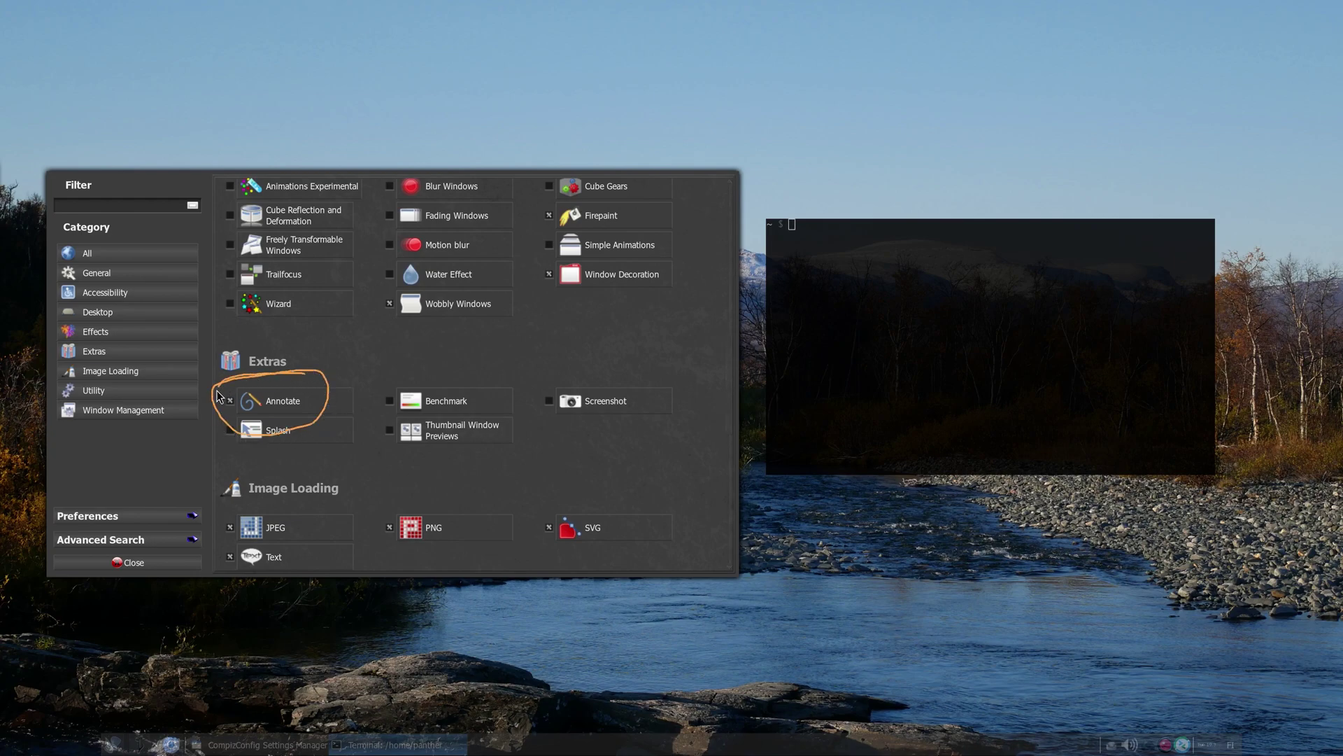
{"action": "left_click_drag", "start_coordinate": [311, 430], "coordinate": [211, 366]}
{"action": "left_click_drag", "start_coordinate": [344, 427], "coordinate": [203, 389]}
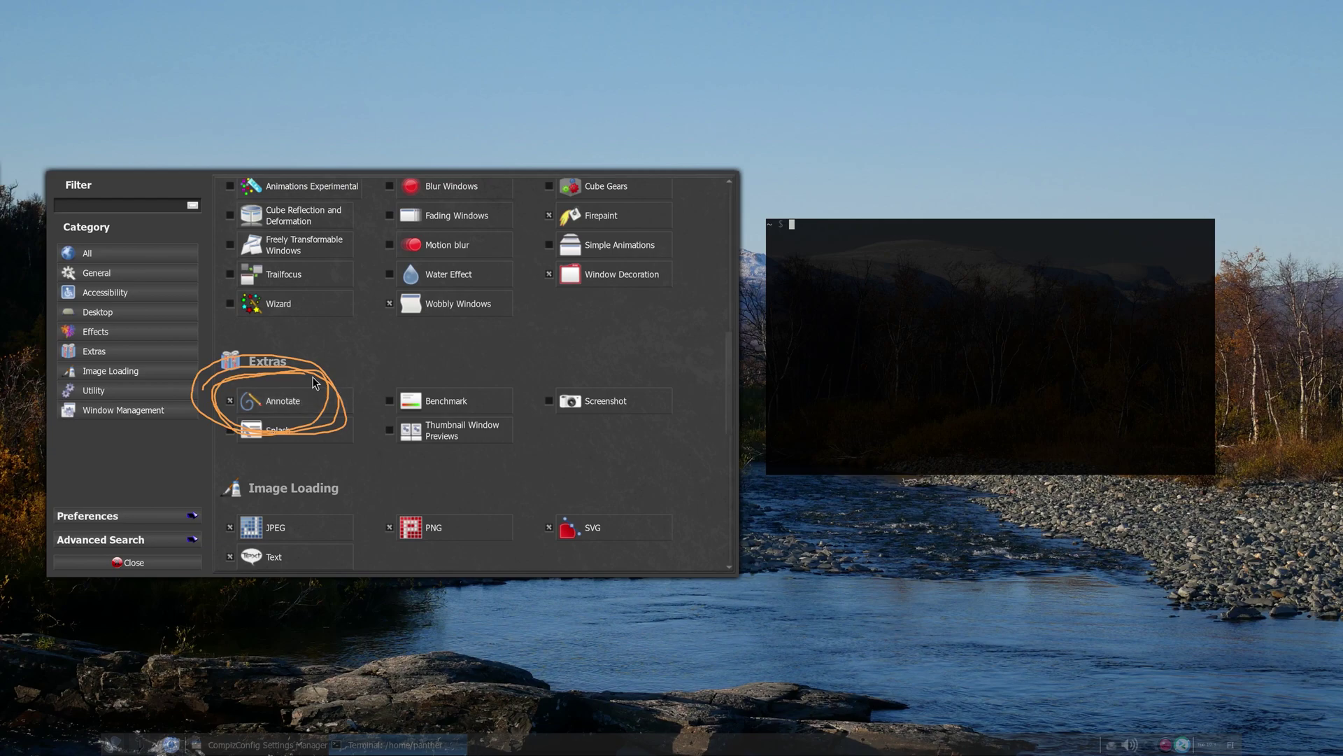
{"action": "key", "text": "alt+super+k"}
{"action": "mouse_move", "coordinate": [415, 372]}
{"action": "left_mouse_down"}
{"action": "mouse_move", "coordinate": [516, 418]}
{"action": "mouse_move", "coordinate": [405, 375]}
{"action": "left_mouse_up"}
{"action": "key", "text": "alt+super+k"}
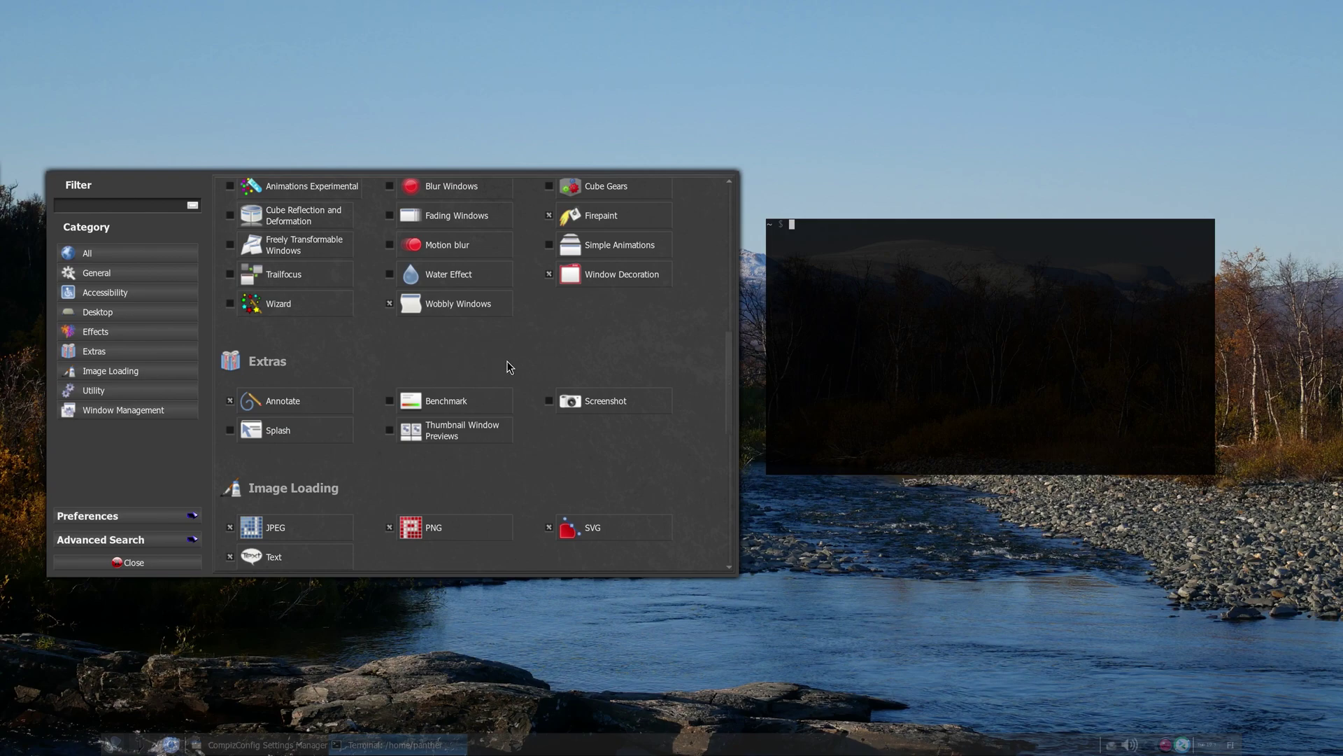
Draw a Firepaint frame around the third column of Effects plugins and an annotation arrow at Firepaint, and clear the drawings
{"action": "scroll", "coordinate": [510, 367], "scroll_direction": "up", "scroll_amount": 3}
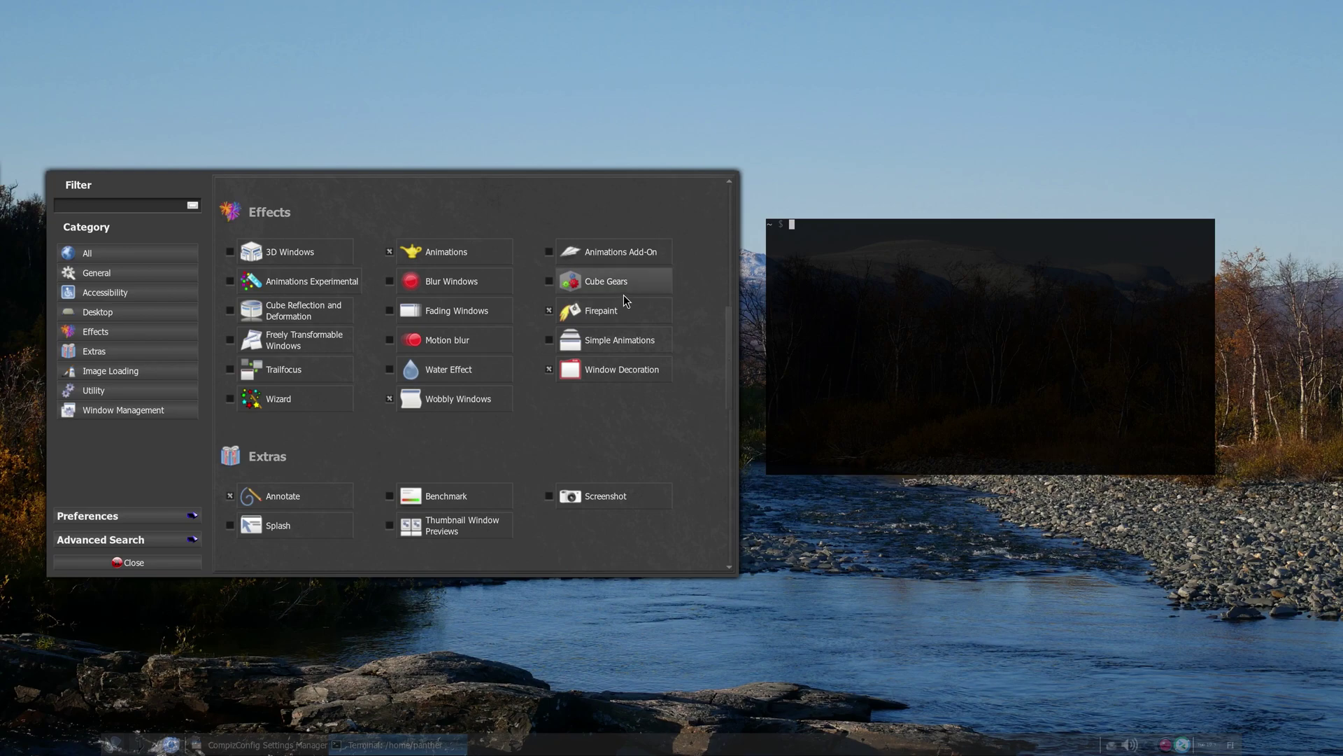
{"action": "mouse_move", "coordinate": [625, 293]}
{"action": "left_mouse_down"}
{"action": "mouse_move", "coordinate": [528, 308]}
{"action": "mouse_move", "coordinate": [600, 294]}
{"action": "left_mouse_up"}
{"action": "key", "text": "super+alt+k"}
{"action": "mouse_move", "coordinate": [512, 237]}
{"action": "left_mouse_down"}
{"action": "mouse_move", "coordinate": [531, 406]}
{"action": "mouse_move", "coordinate": [668, 404]}
{"action": "mouse_move", "coordinate": [678, 223]}
{"action": "mouse_move", "coordinate": [603, 225]}
{"action": "left_mouse_up"}
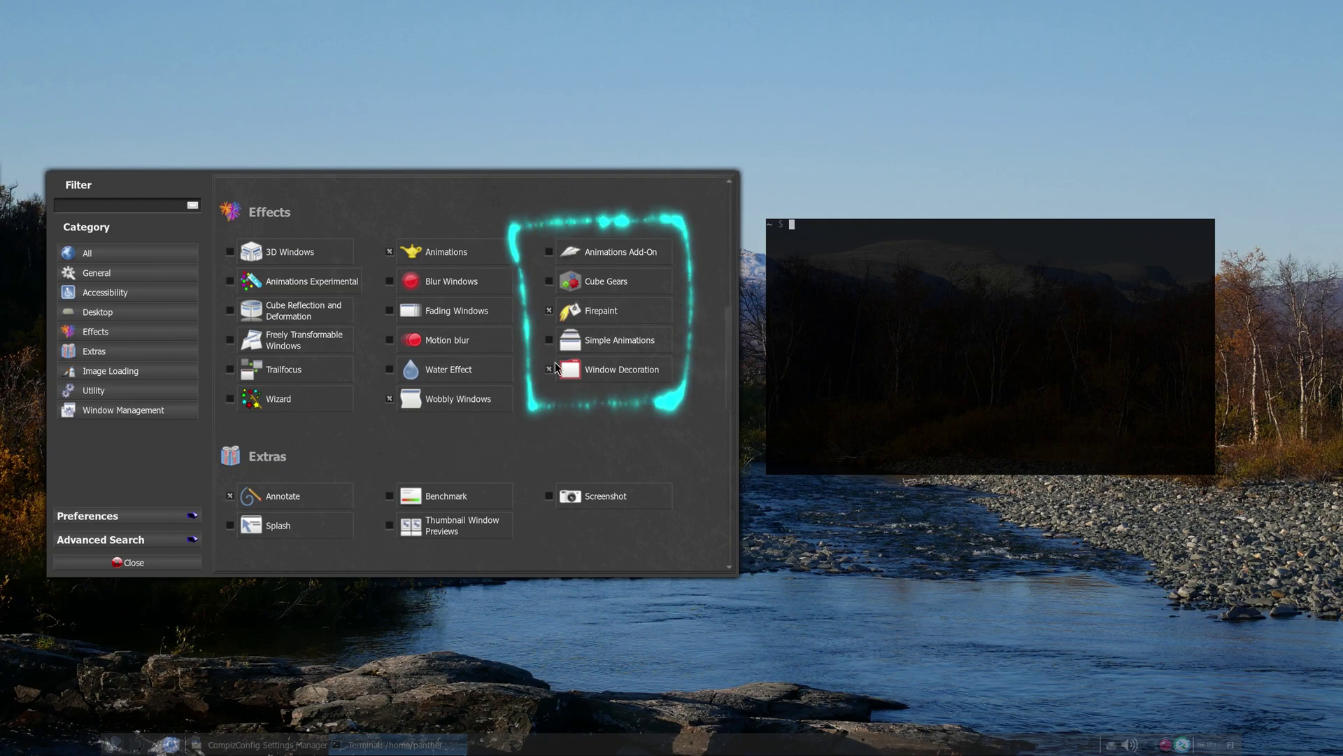
{"action": "left_click_drag", "start_coordinate": [680, 307], "coordinate": [606, 310]}
{"action": "mouse_move", "coordinate": [632, 296]}
{"action": "left_mouse_down"}
{"action": "mouse_move", "coordinate": [651, 319]}
{"action": "mouse_move", "coordinate": [745, 303]}
{"action": "mouse_move", "coordinate": [640, 308]}
{"action": "left_mouse_up"}
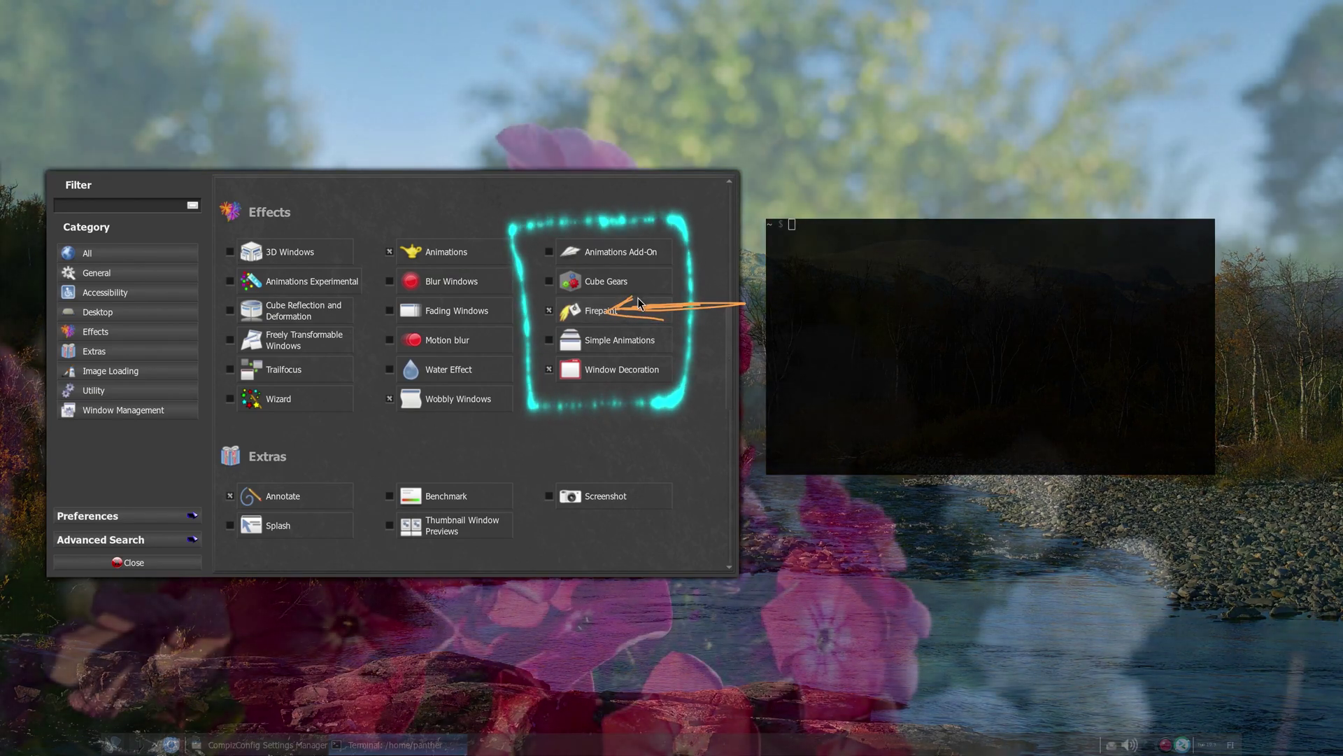
{"action": "key", "text": "super+k"}
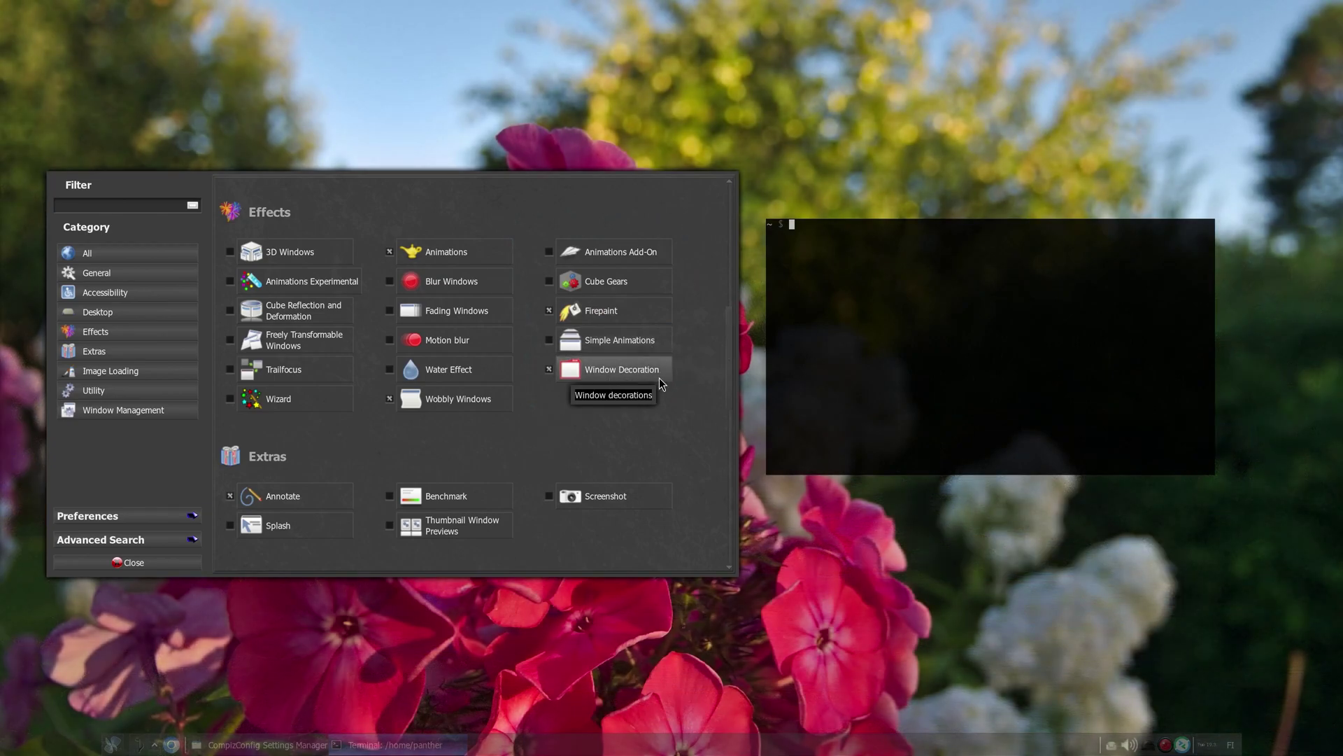
Open a file manager window, move it around over the settings window, and close it
{"action": "key", "text": "super+e"}
{"action": "left_click_drag", "start_coordinate": [860, 386], "coordinate": [732, 401]}
{"action": "mouse_move", "coordinate": [596, 307]}
{"action": "left_mouse_down"}
{"action": "mouse_move", "coordinate": [567, 545]}
{"action": "mouse_move", "coordinate": [633, 483]}
{"action": "mouse_move", "coordinate": [708, 316]}
{"action": "mouse_move", "coordinate": [586, 330]}
{"action": "left_mouse_up"}
{"action": "mouse_move", "coordinate": [755, 500]}
{"action": "left_mouse_down"}
{"action": "mouse_move", "coordinate": [827, 287]}
{"action": "mouse_move", "coordinate": [819, 255]}
{"action": "left_mouse_up"}
{"action": "key", "text": "ctrl+q"}
Circle the Animations plugin with an annotation stroke and clear it, repositioning the settings window
{"action": "mouse_move", "coordinate": [55, 175]}
{"action": "left_mouse_down"}
{"action": "mouse_move", "coordinate": [542, 159]}
{"action": "mouse_move", "coordinate": [121, 150]}
{"action": "mouse_move", "coordinate": [67, 173]}
{"action": "left_mouse_up"}
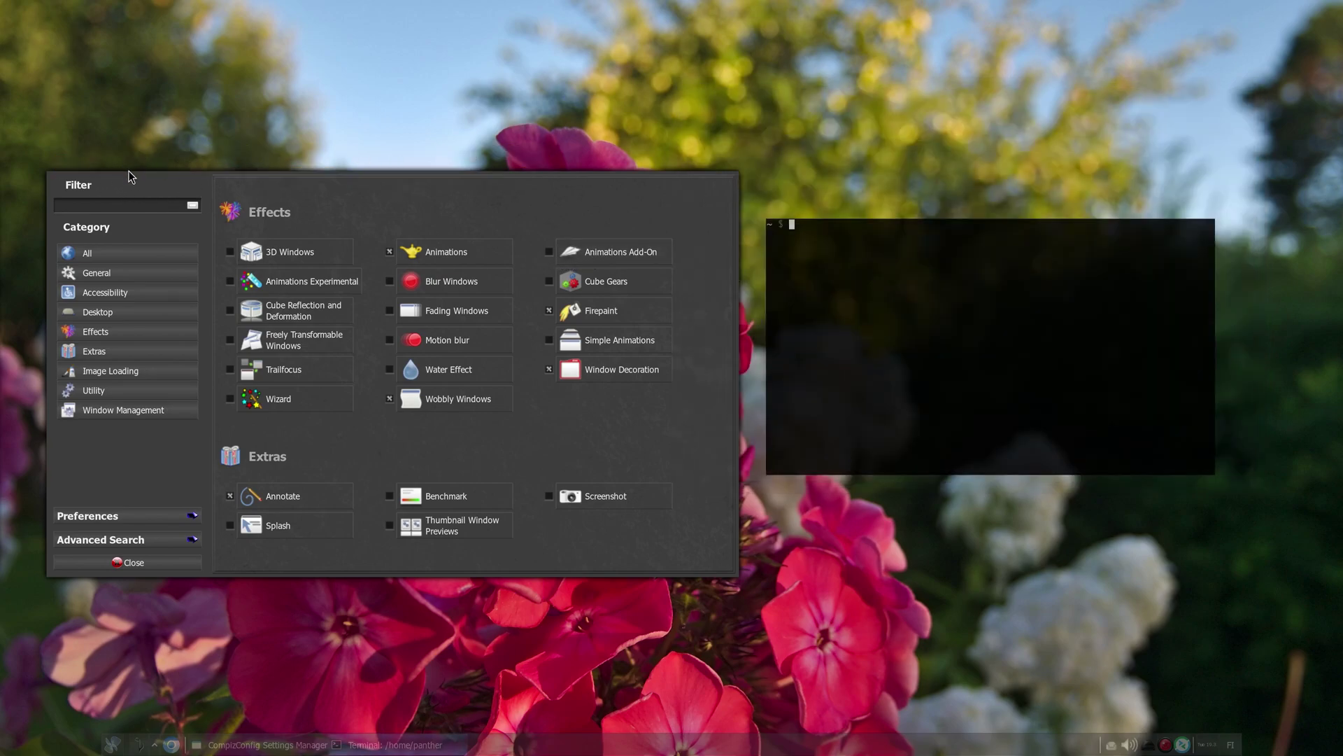
{"action": "mouse_move", "coordinate": [472, 235]}
{"action": "left_mouse_down"}
{"action": "mouse_move", "coordinate": [432, 247]}
{"action": "mouse_move", "coordinate": [516, 240]}
{"action": "mouse_move", "coordinate": [548, 262]}
{"action": "mouse_move", "coordinate": [460, 233]}
{"action": "left_mouse_up"}
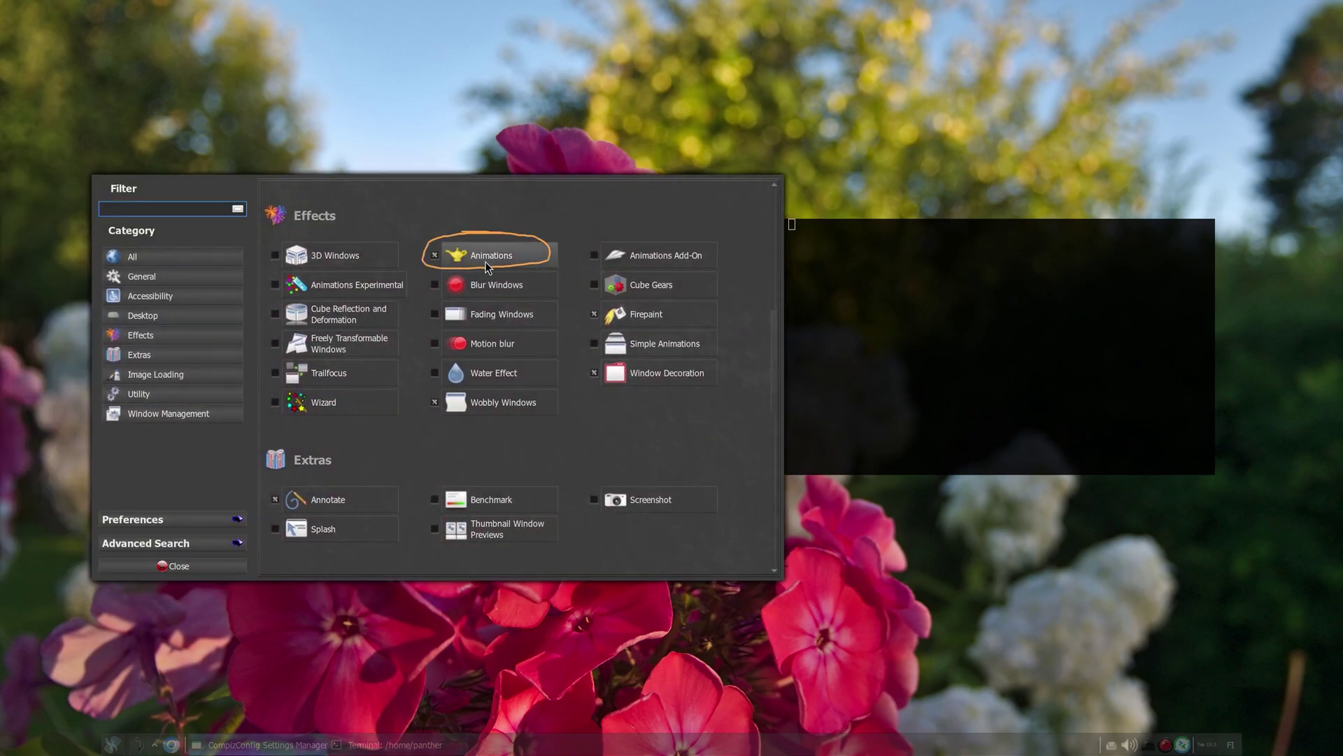
{"action": "key", "text": "alt+super+k"}
{"action": "left_click_drag", "start_coordinate": [519, 292], "coordinate": [494, 263]}
Test the open and close animations with new terminals, and close all terminals
{"action": "key", "text": "ctrl+alt+t"}
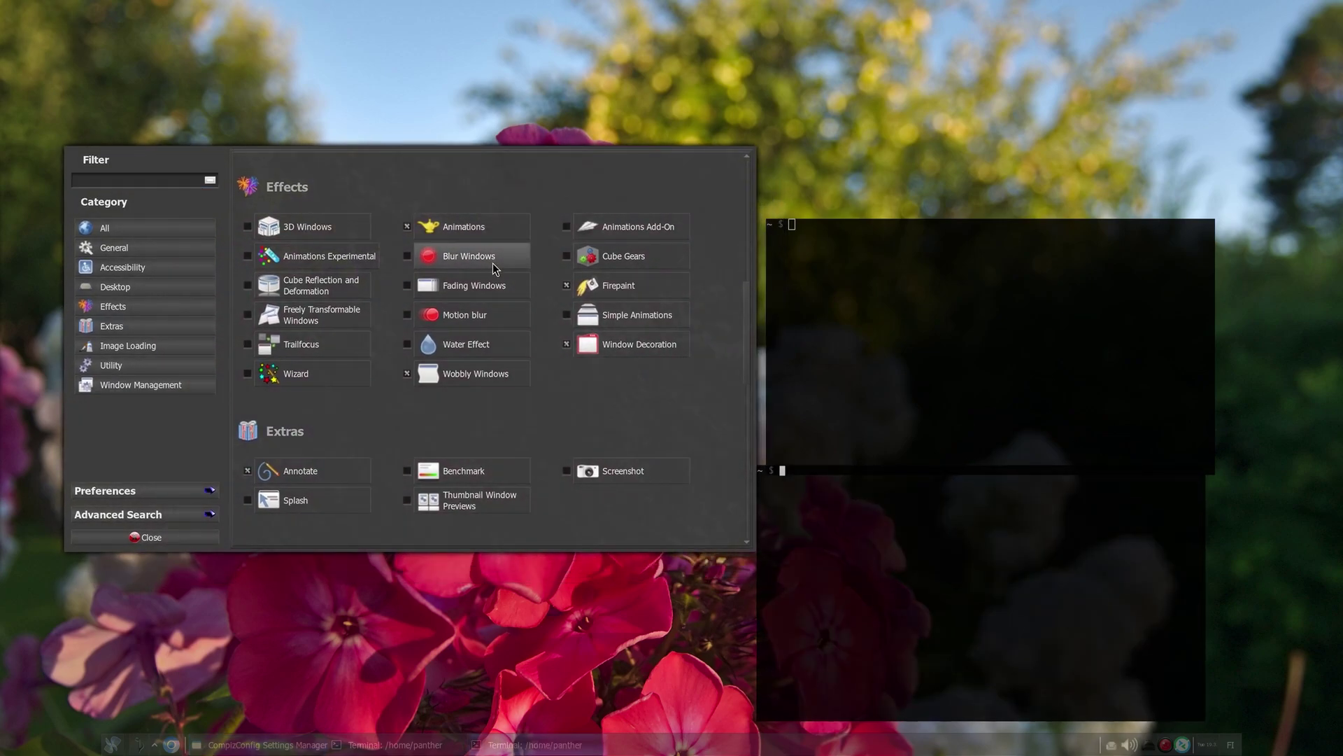
{"action": "key", "text": "ctrl+alt+t"}
{"action": "key", "text": "ctrl+d"}
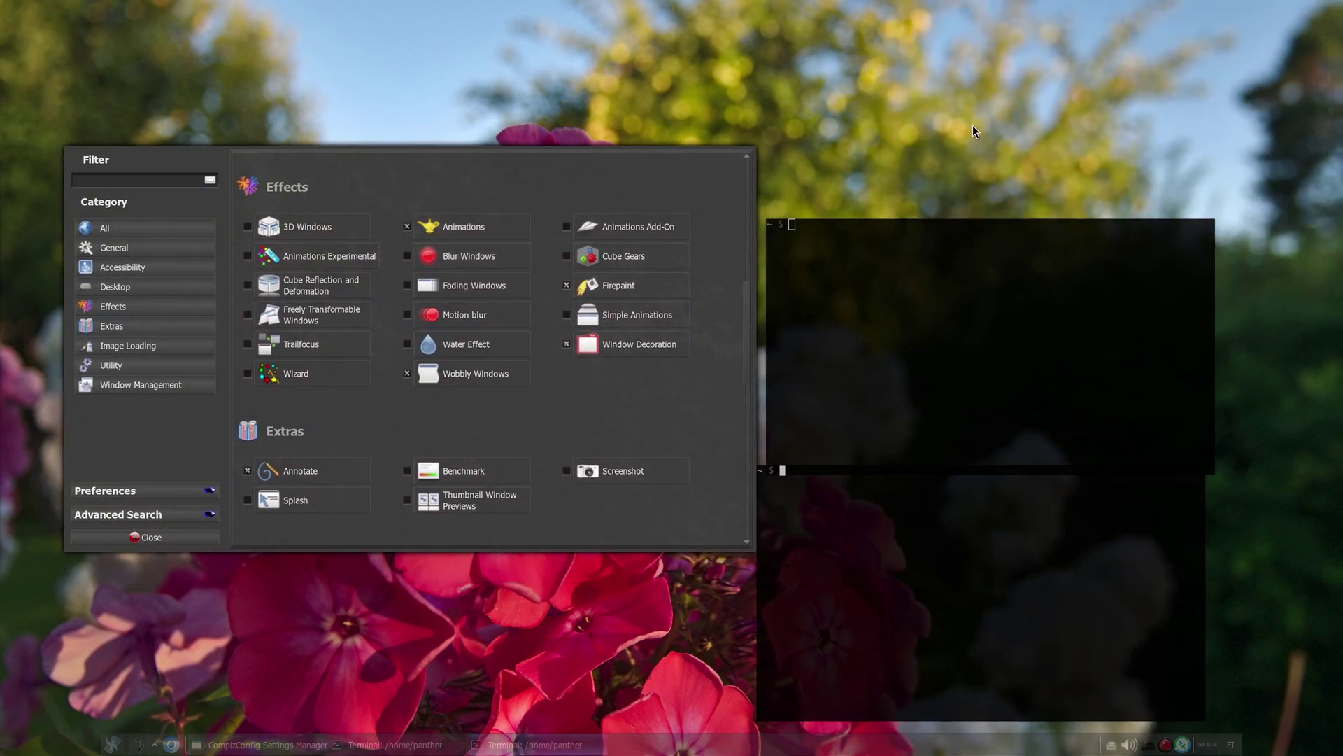
{"action": "key", "text": "ctrl+d"}
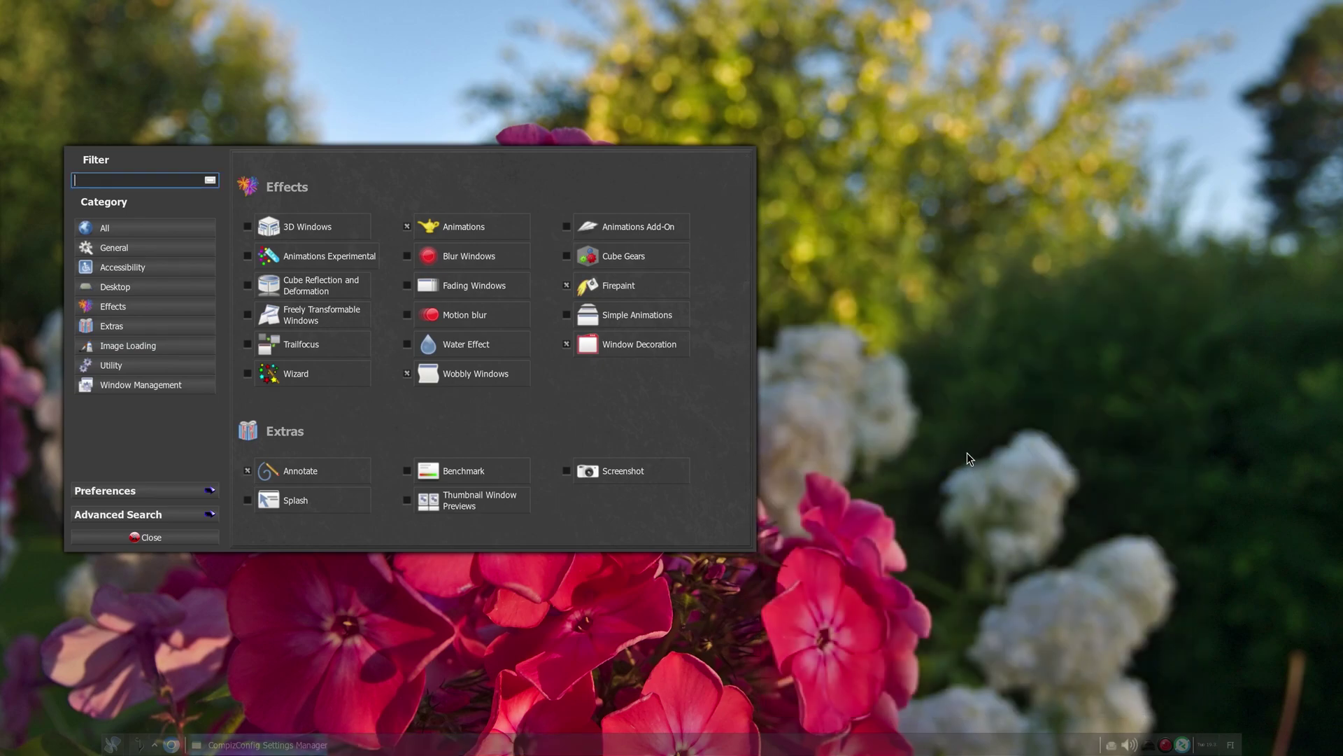
Open three new terminals, close the lowest one, and briefly open and close a file manager window
{"action": "key", "text": "ctrl+alt+t"}
{"action": "key", "text": "ctrl+alt+t"}
{"action": "key", "text": "ctrl+alt+t"}
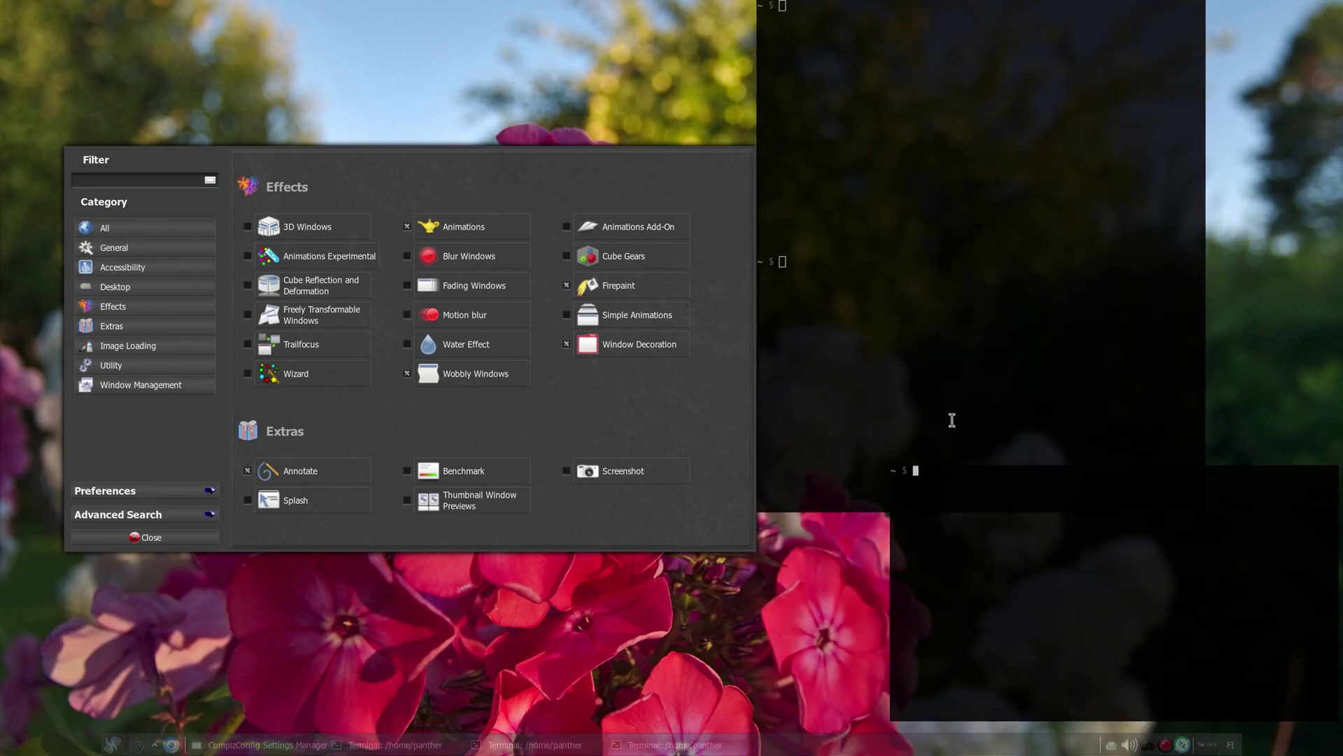
{"action": "key", "text": "alt+F4"}
{"action": "key", "text": "super+e"}
{"action": "left_click_drag", "start_coordinate": [931, 455], "coordinate": [880, 432]}
{"action": "key", "text": "alt+F4"}
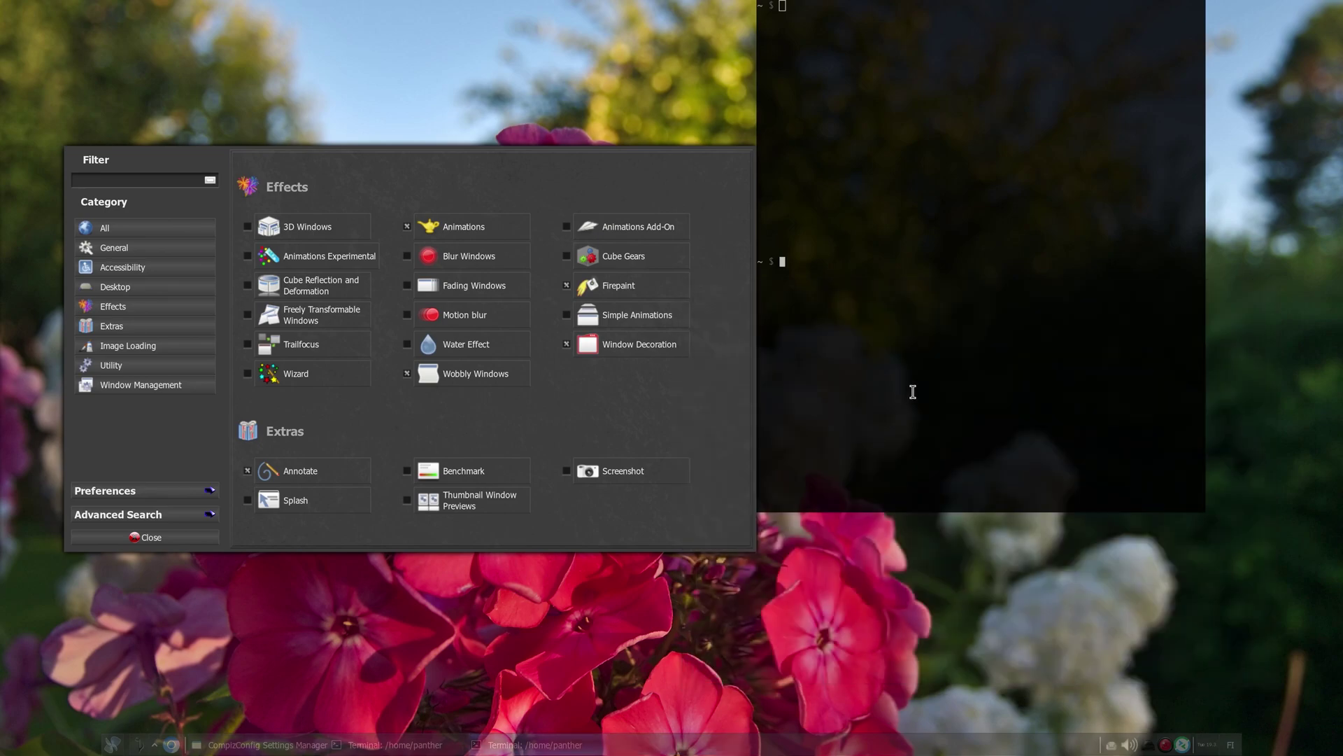
Shift the lower terminal slightly down and right, and test its minimize and restore animations
{"action": "left_click_drag", "start_coordinate": [913, 390], "coordinate": [926, 406]}
{"action": "key", "text": "ctrl+d"}
{"action": "key", "text": "ctrl+alt+t"}
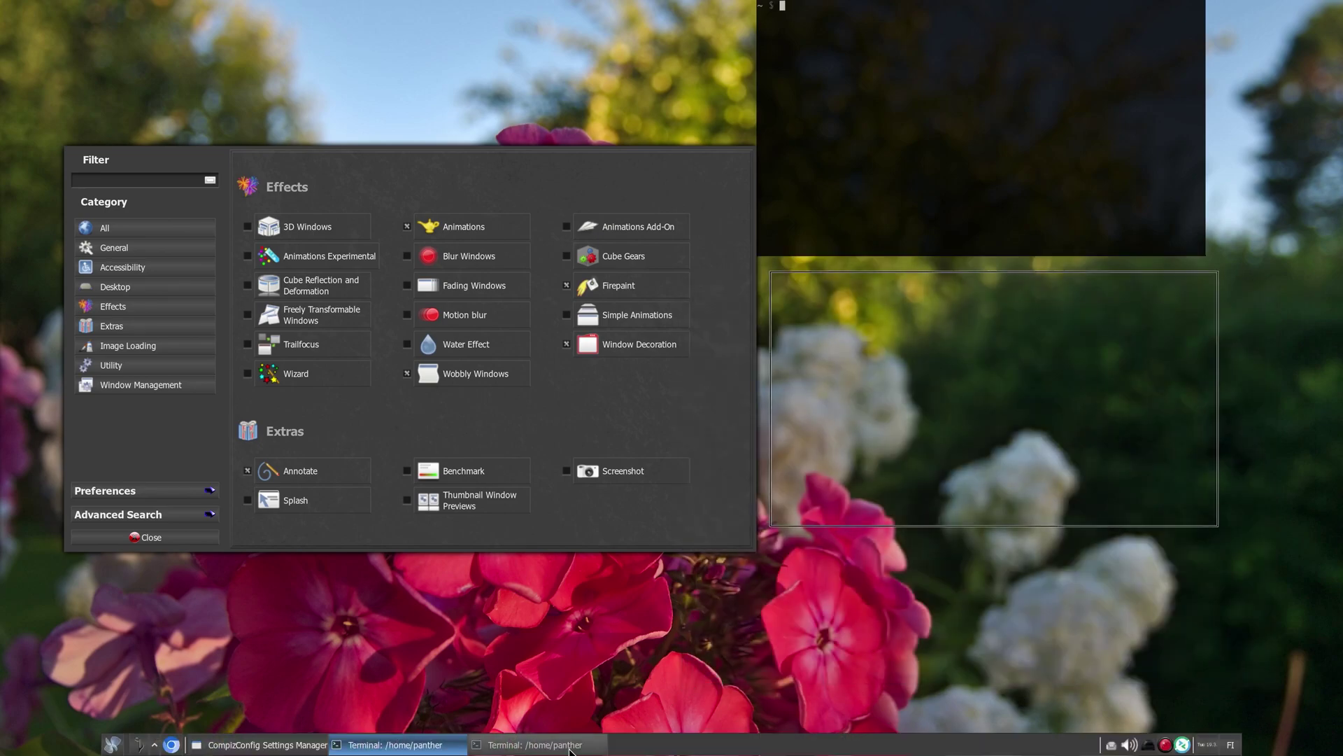
{"action": "key", "text": "ctrl+d"}
{"action": "key", "text": "ctrl+alt+t"}
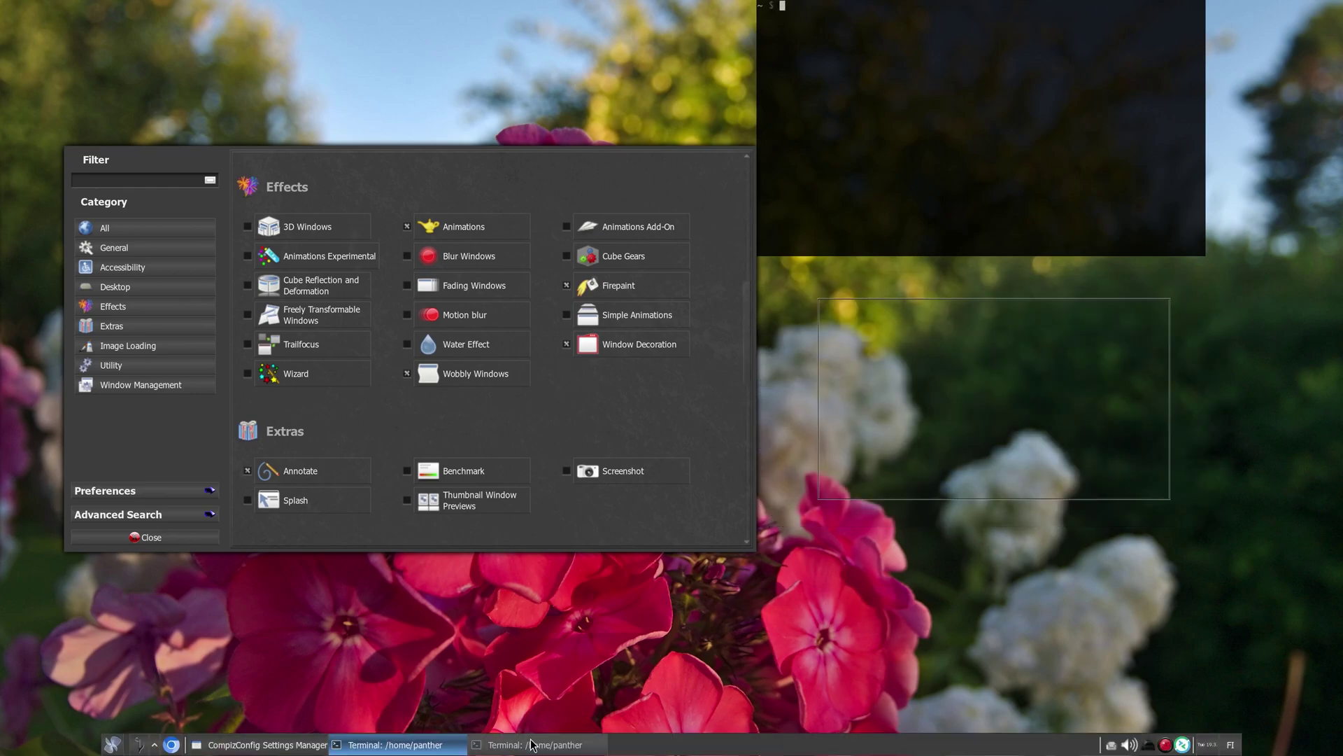
Move the settings window toward the desktop's upper-left corner, circle the Wobbly Windows plugin with an annotation stroke, and clear it
{"action": "left_click_drag", "start_coordinate": [651, 366], "coordinate": [637, 277]}
{"action": "mouse_move", "coordinate": [456, 242]}
{"action": "left_mouse_down"}
{"action": "mouse_move", "coordinate": [366, 279]}
{"action": "mouse_move", "coordinate": [410, 242]}
{"action": "left_mouse_up"}
{"action": "key", "text": "super+k"}
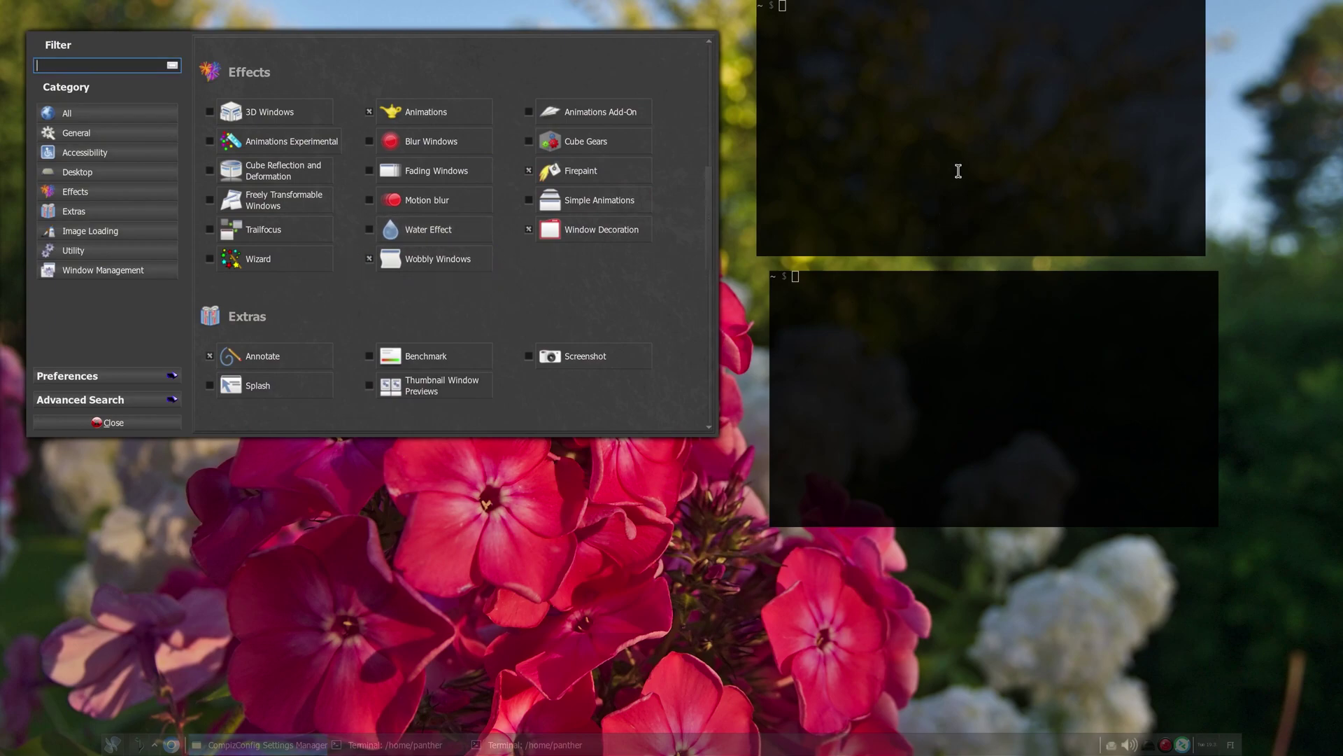
Open two new terminals, and test the wobbly effect by maximizing and restoring one of them
{"action": "key", "text": "ctrl+alt+t"}
{"action": "key", "text": "ctrl+alt+t"}
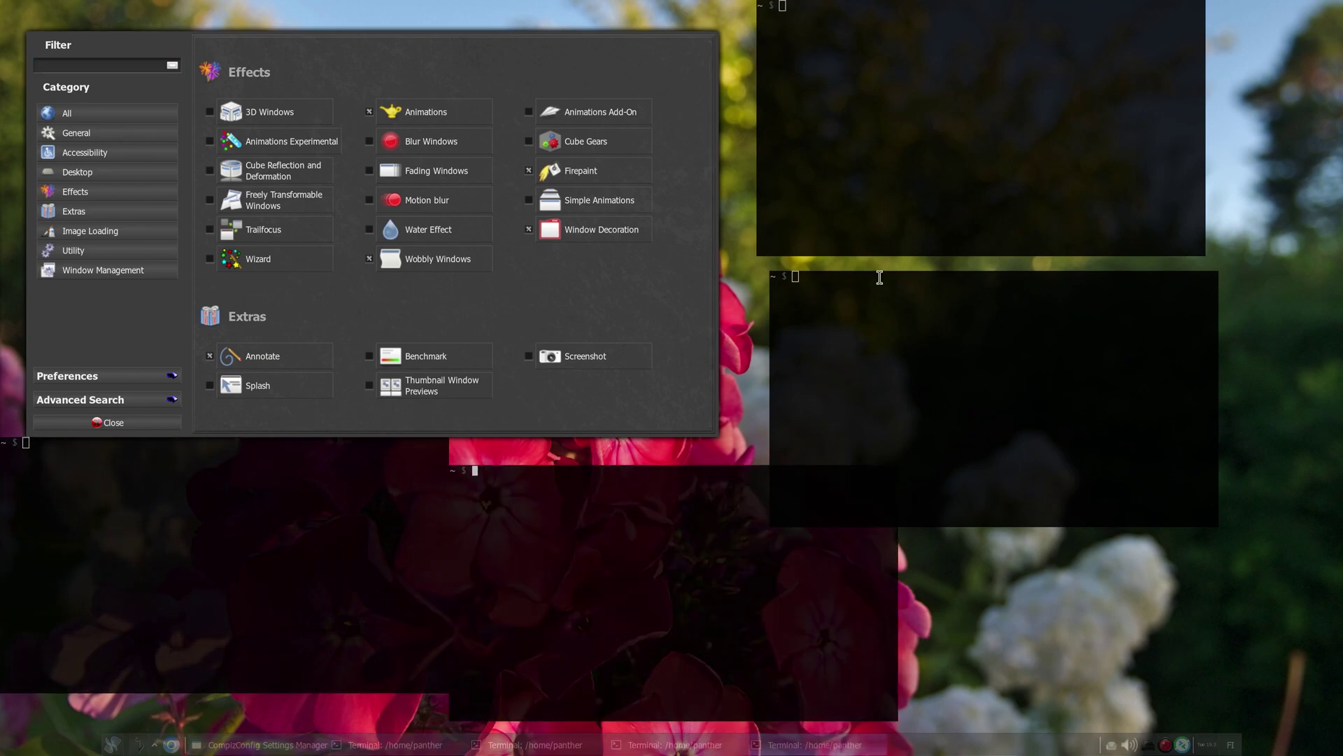
{"action": "key", "text": "alt+F10"}
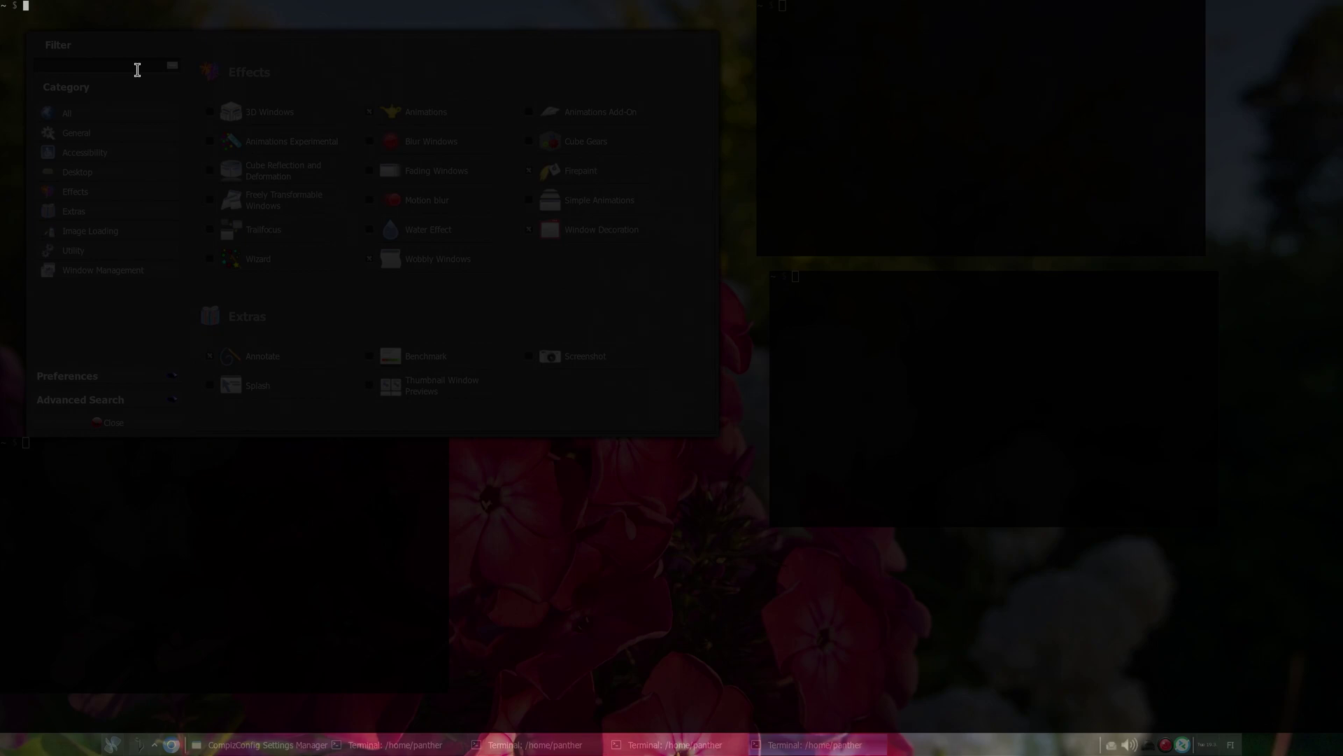
{"action": "key", "text": "F12"}
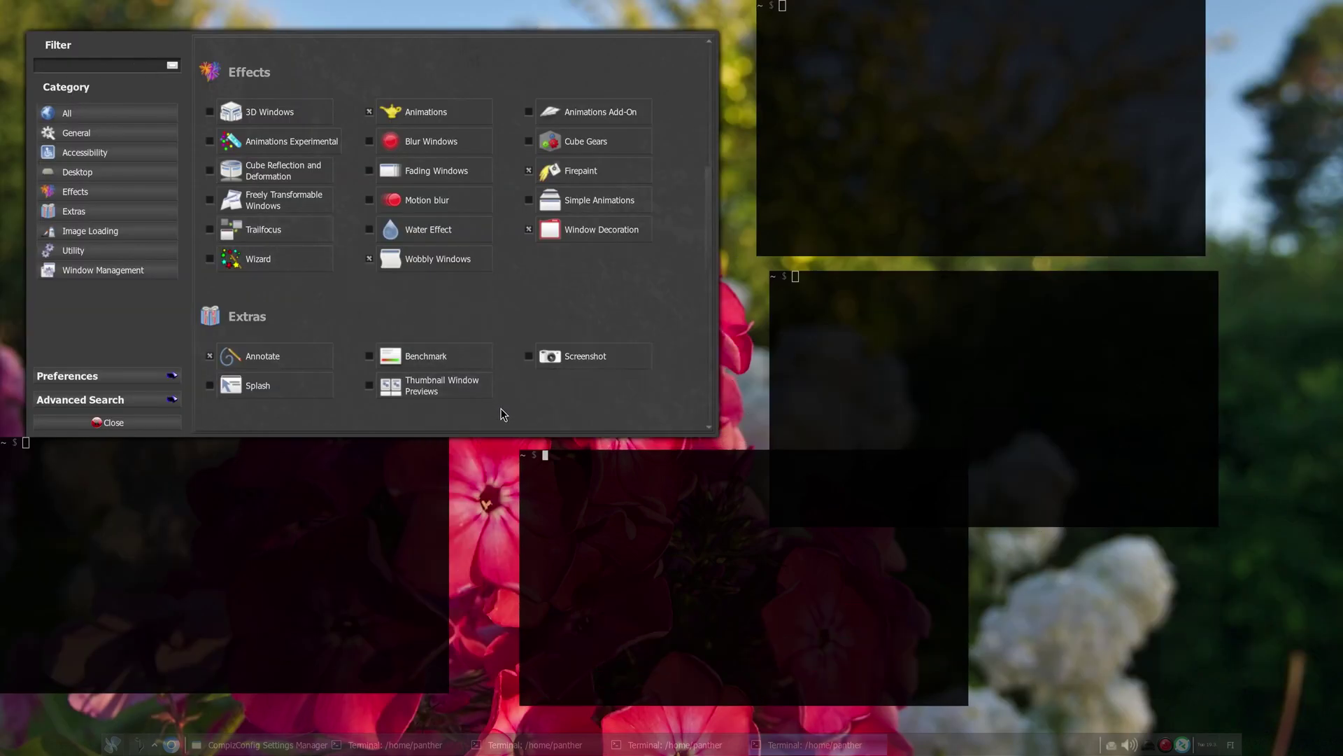
{"action": "key", "text": "F12"}
{"action": "key", "text": "F12"}
Close three of the four terminals with the x command, keeping the one in the desktop's upper-right area
{"action": "left_click", "coordinate": [438, 474]}
{"action": "type", "text": "x"}
{"action": "key", "text": "Return"}
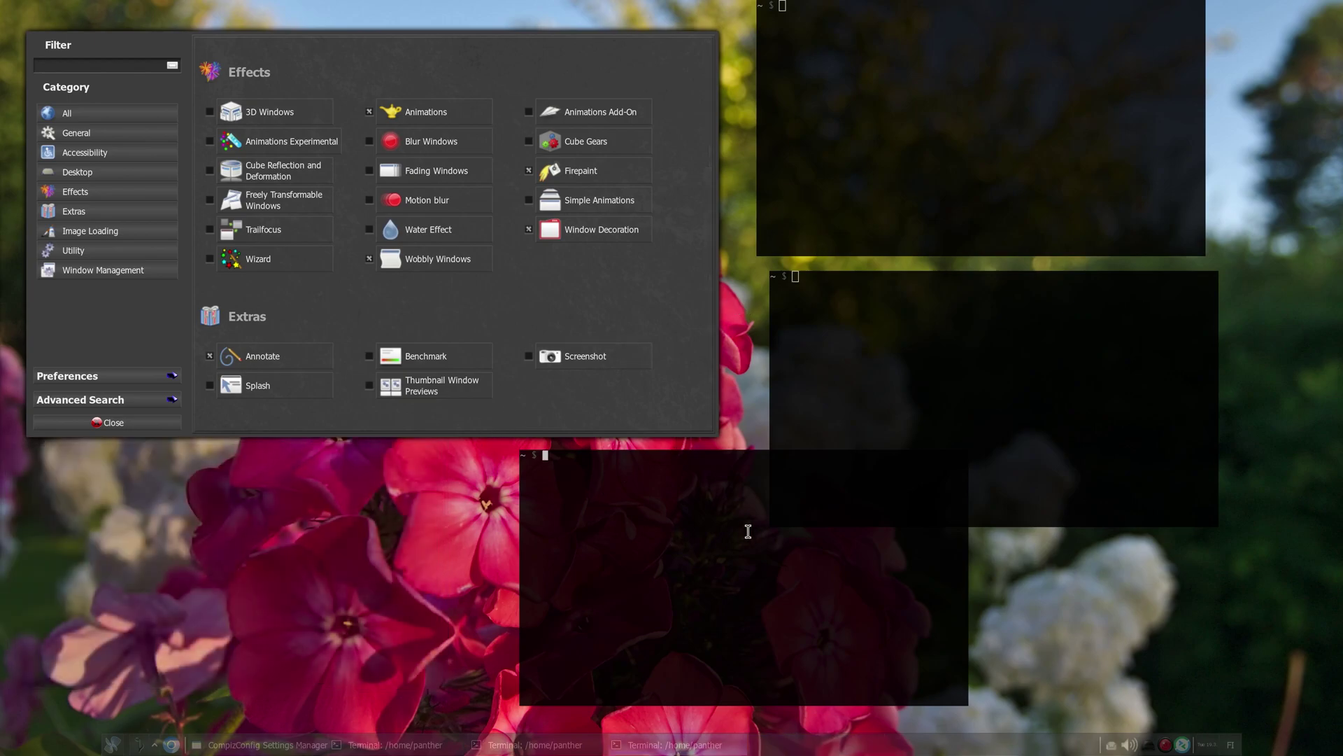
{"action": "type", "text": "x"}
{"action": "key", "text": "Return"}
{"action": "type", "text": "x"}
{"action": "key", "text": "Return"}
Reposition the settings window and the remaining terminal, and circle the Desktop Cube plugin with an annotation stroke
{"action": "left_click_drag", "start_coordinate": [495, 341], "coordinate": [565, 550]}
{"action": "mouse_move", "coordinate": [886, 155]}
{"action": "left_mouse_down"}
{"action": "mouse_move", "coordinate": [990, 386]}
{"action": "mouse_move", "coordinate": [959, 412]}
{"action": "left_mouse_up"}
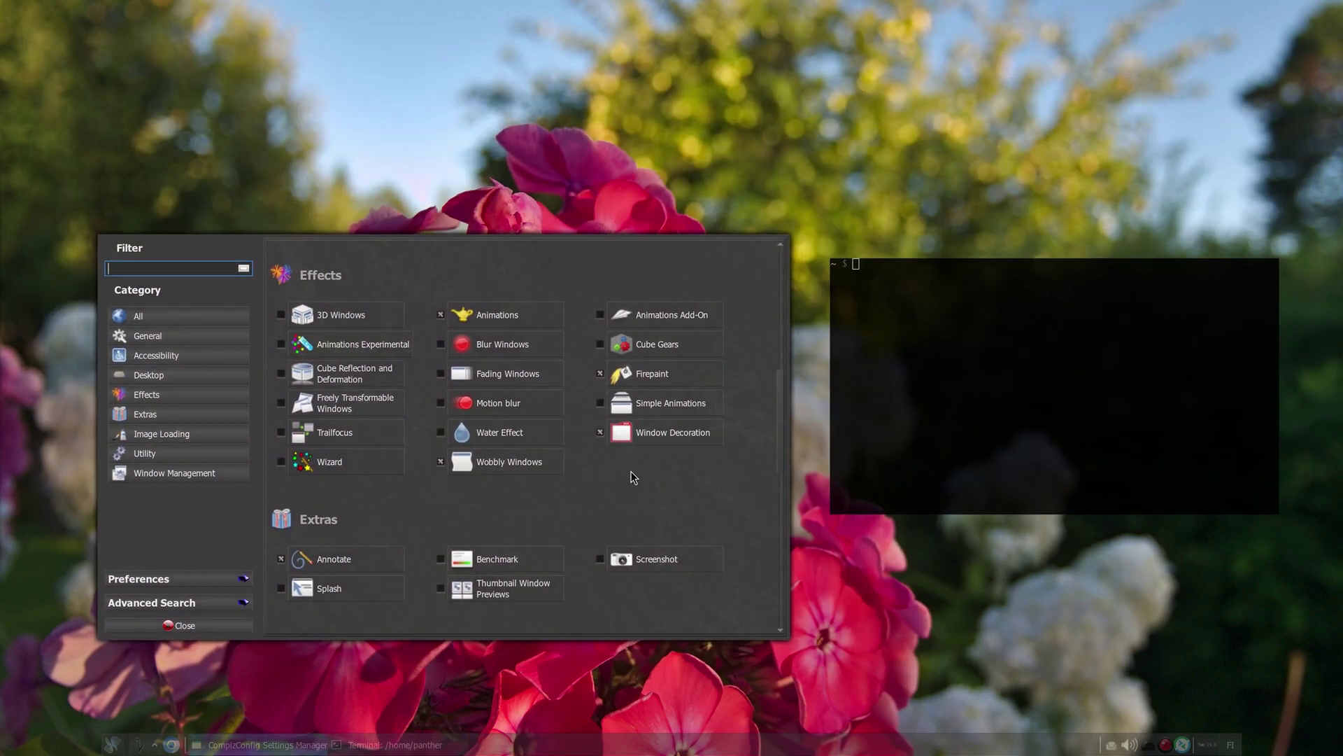
{"action": "scroll", "coordinate": [564, 445], "scroll_direction": "up", "scroll_amount": 5}
{"action": "mouse_move", "coordinate": [494, 414]}
{"action": "left_mouse_down"}
{"action": "mouse_move", "coordinate": [434, 445]}
{"action": "mouse_move", "coordinate": [577, 437]}
{"action": "mouse_move", "coordinate": [487, 416]}
{"action": "left_mouse_up"}
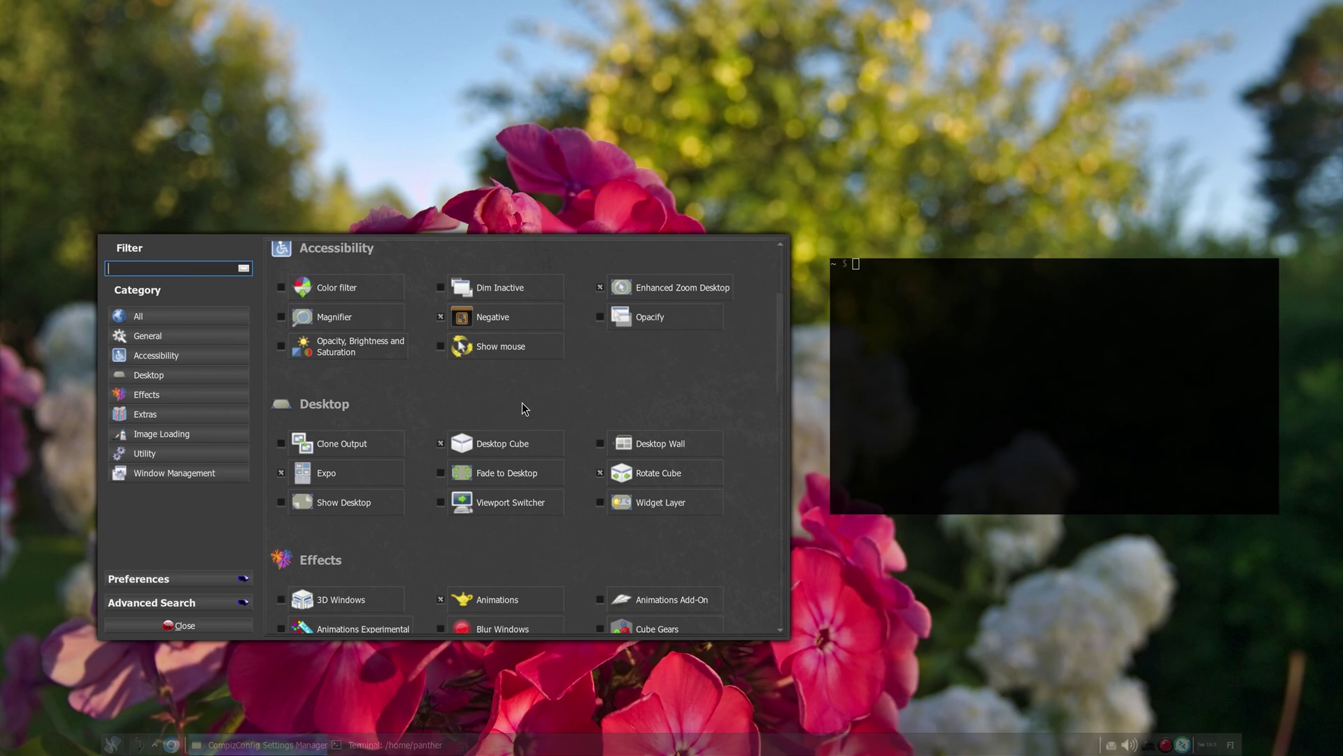
{"action": "left_click_drag", "start_coordinate": [518, 404], "coordinate": [511, 338]}
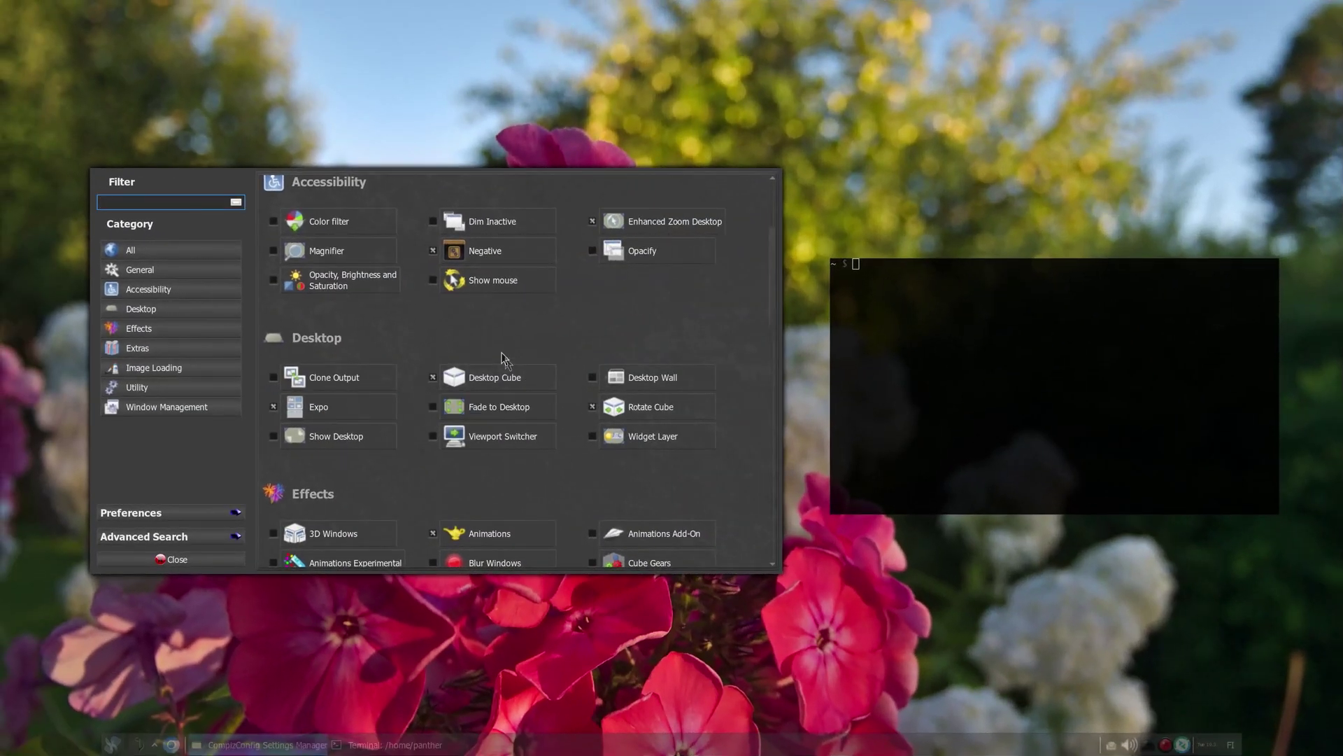
Check the horizontal and vertical virtual desktop size in General Options, and return to the plugin list
{"action": "scroll", "coordinate": [502, 351], "scroll_direction": "up", "scroll_amount": 3}
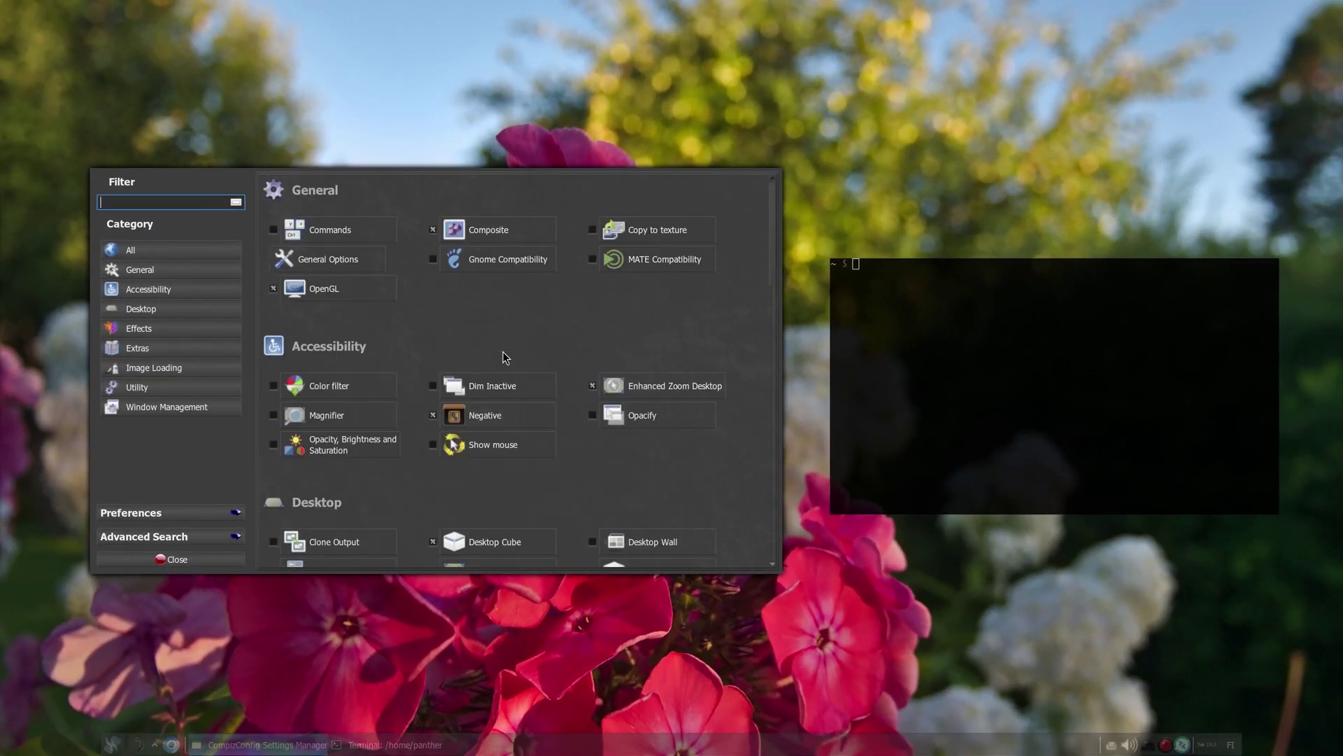
{"action": "left_click", "coordinate": [329, 263]}
{"action": "left_click", "coordinate": [568, 189]}
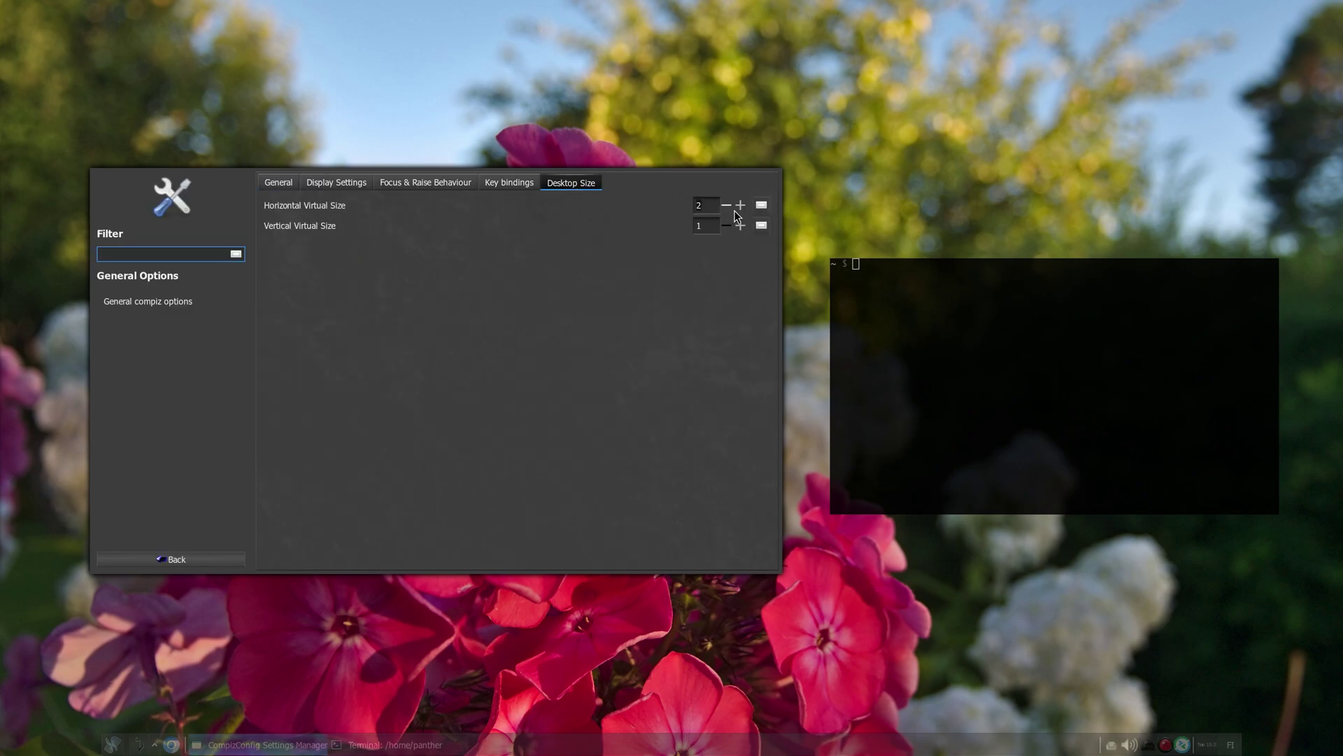
{"action": "left_click", "coordinate": [218, 558]}
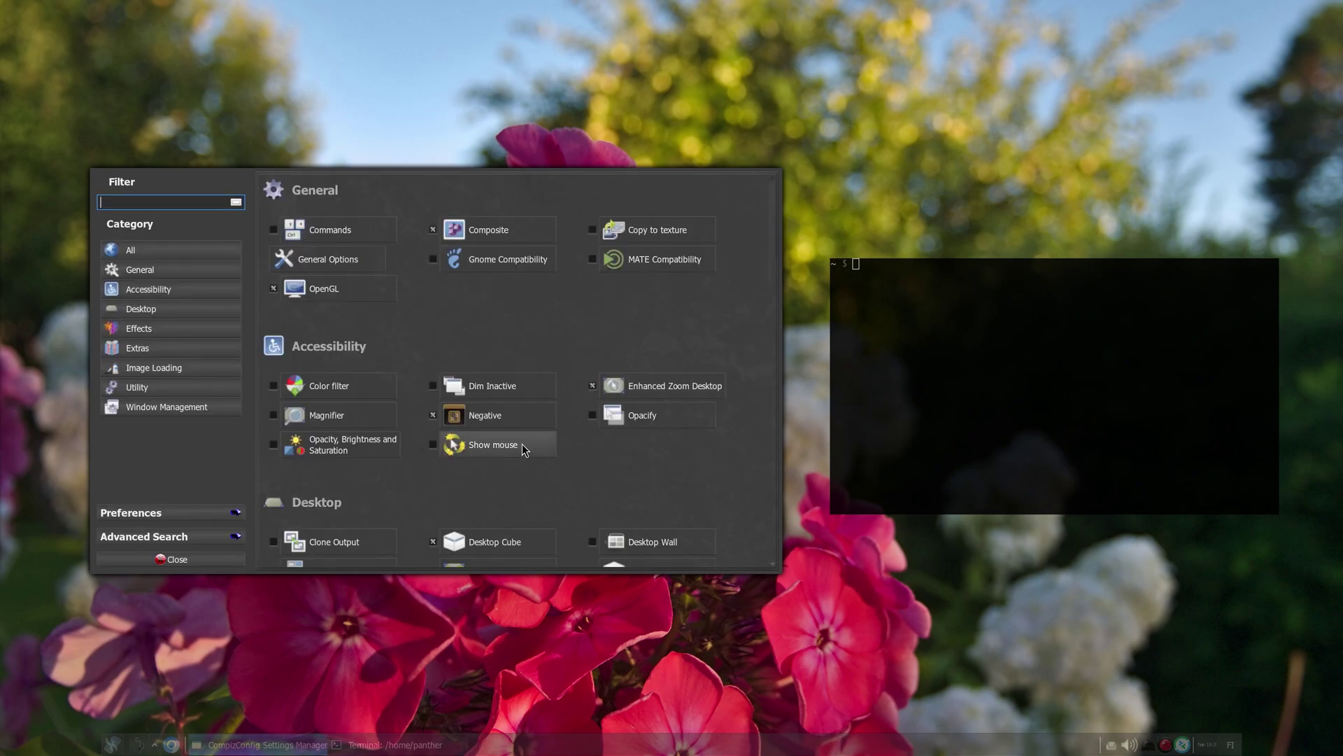
Bind Rotate Cube's Initiate action to <RightEdge><Super>Button1, and try rotating the cube from the right screen edge
{"action": "scroll", "coordinate": [517, 444], "scroll_direction": "down", "scroll_amount": 3}
{"action": "left_click", "coordinate": [645, 430]}
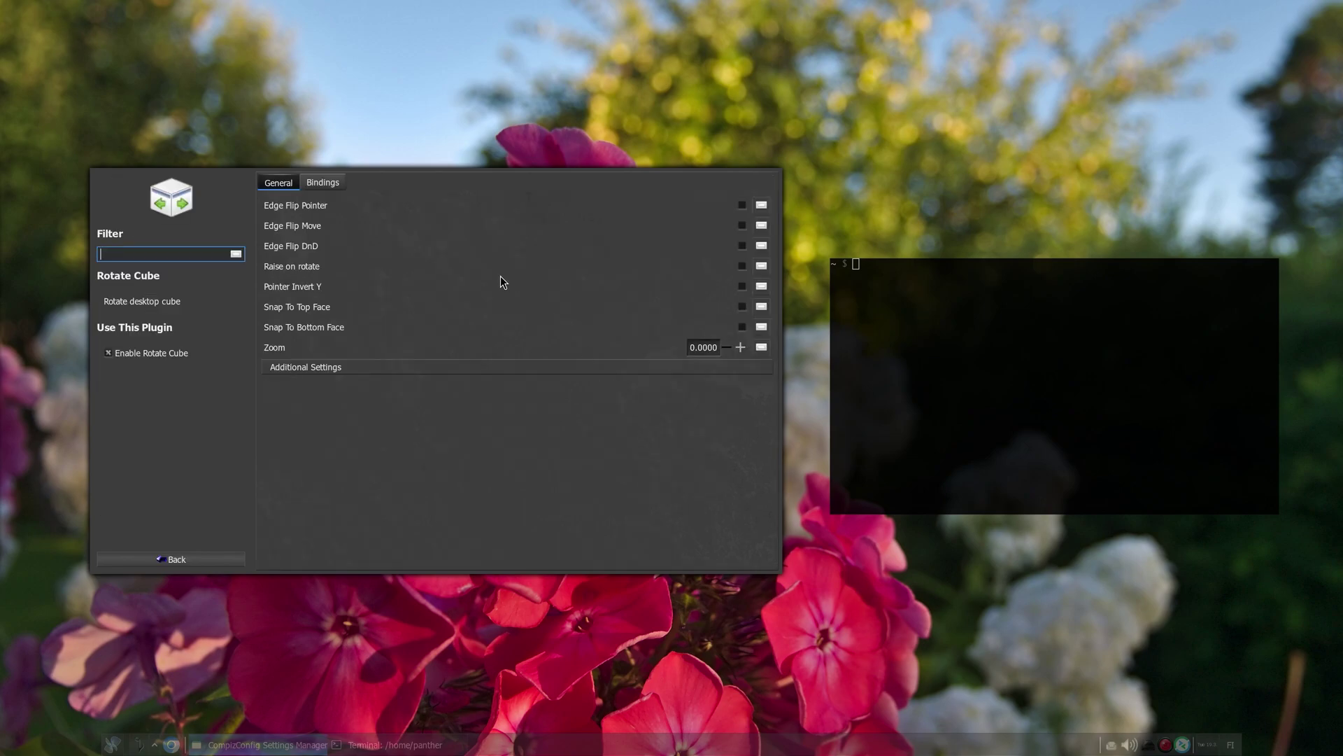
{"action": "left_click", "coordinate": [315, 187]}
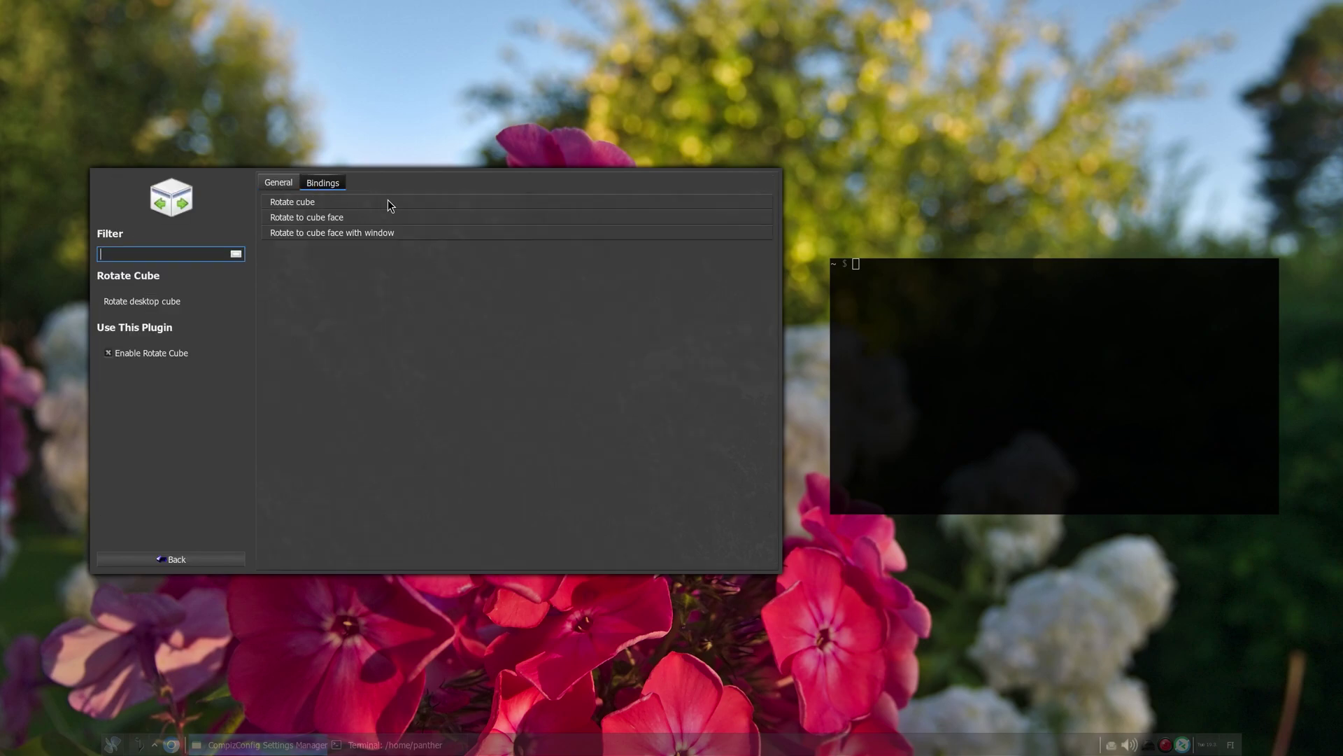
{"action": "left_click", "coordinate": [311, 203]}
{"action": "left_click", "coordinate": [706, 218]}
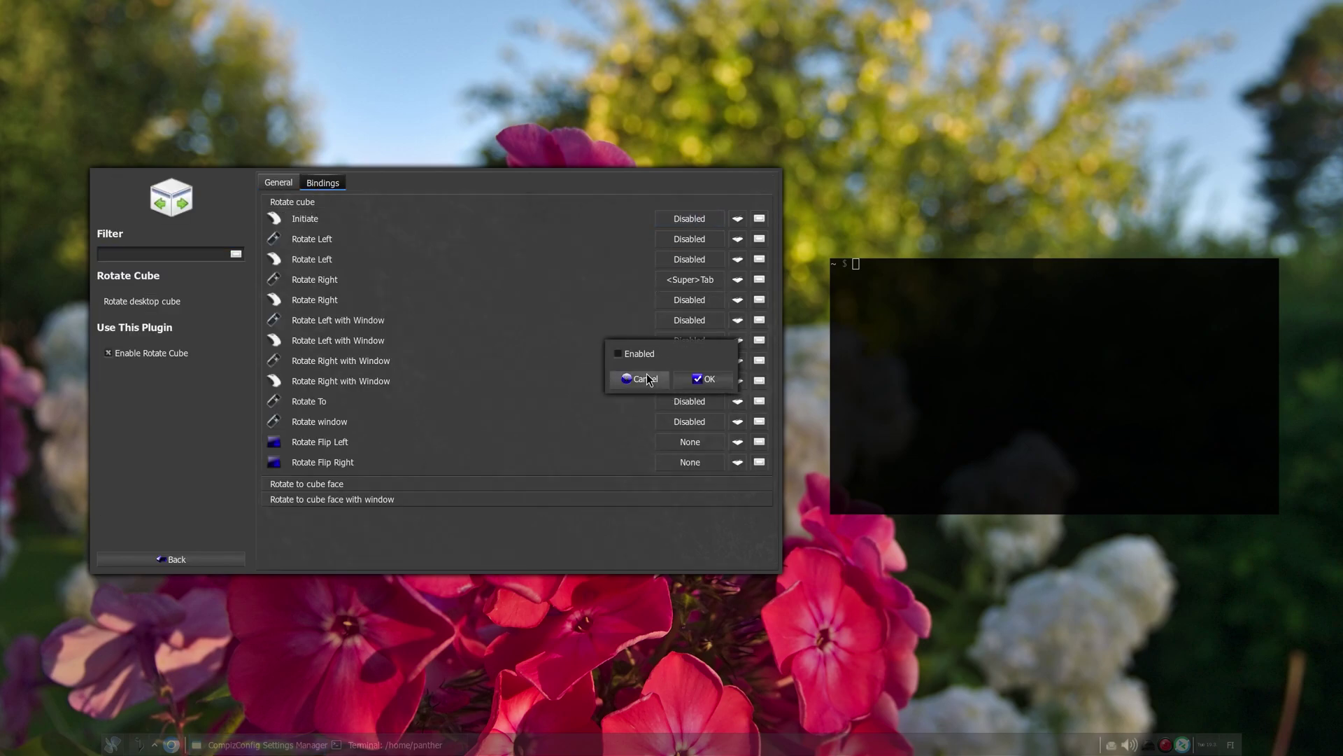
{"action": "left_click", "coordinate": [639, 354]}
{"action": "left_click", "coordinate": [720, 323]}
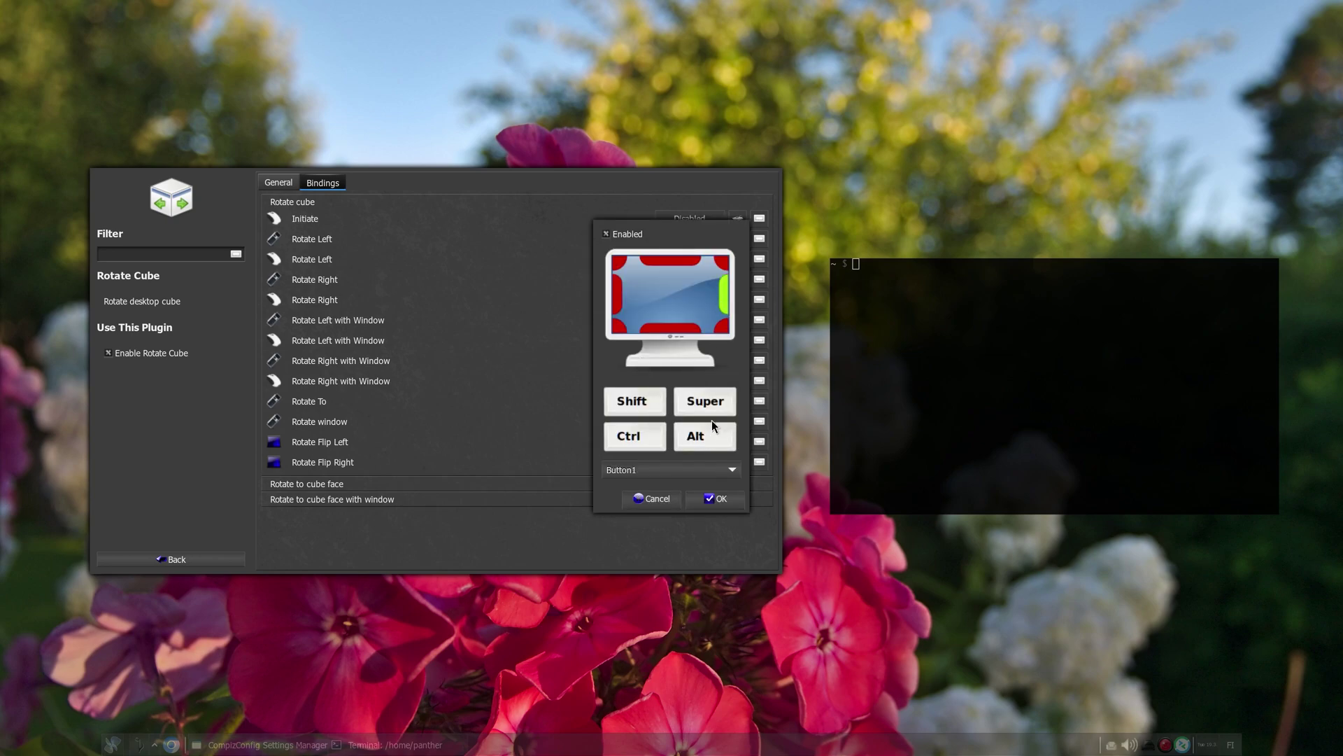
{"action": "left_click", "coordinate": [716, 500]}
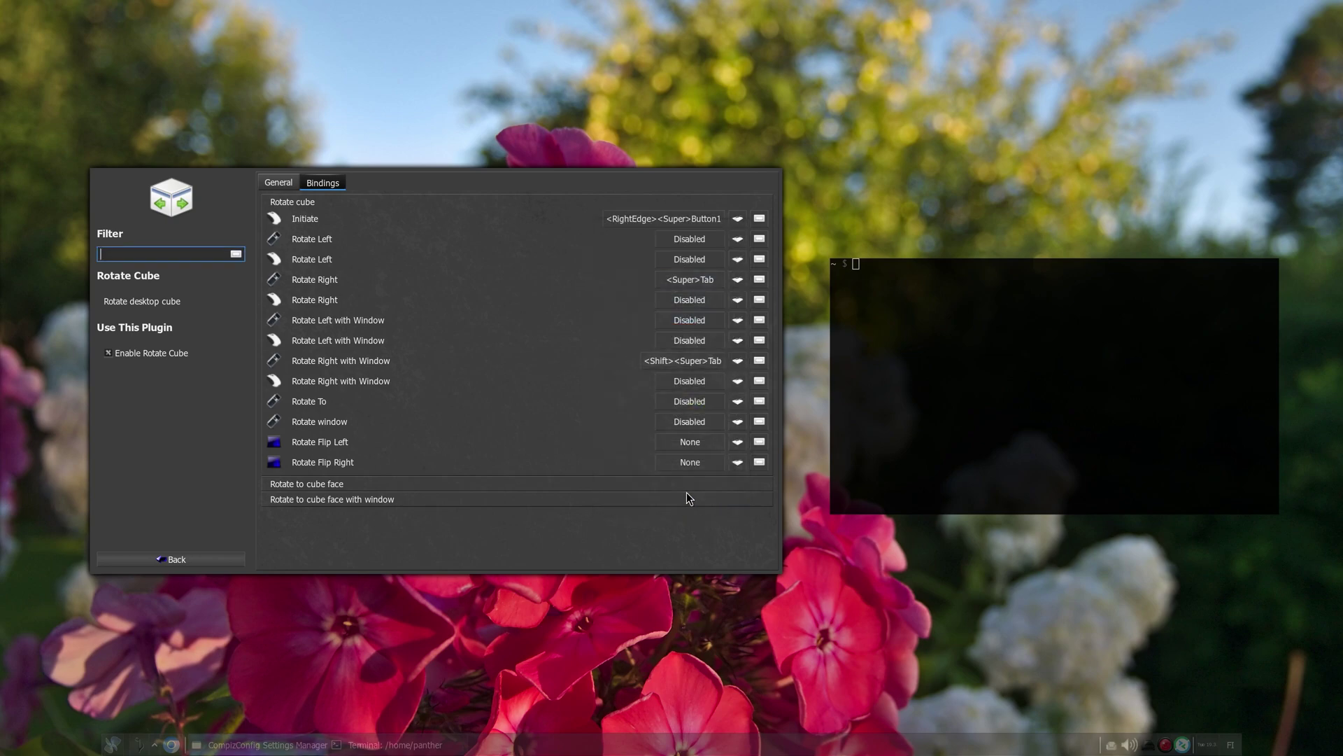
{"action": "left_click", "coordinate": [1336, 371], "text": "super"}
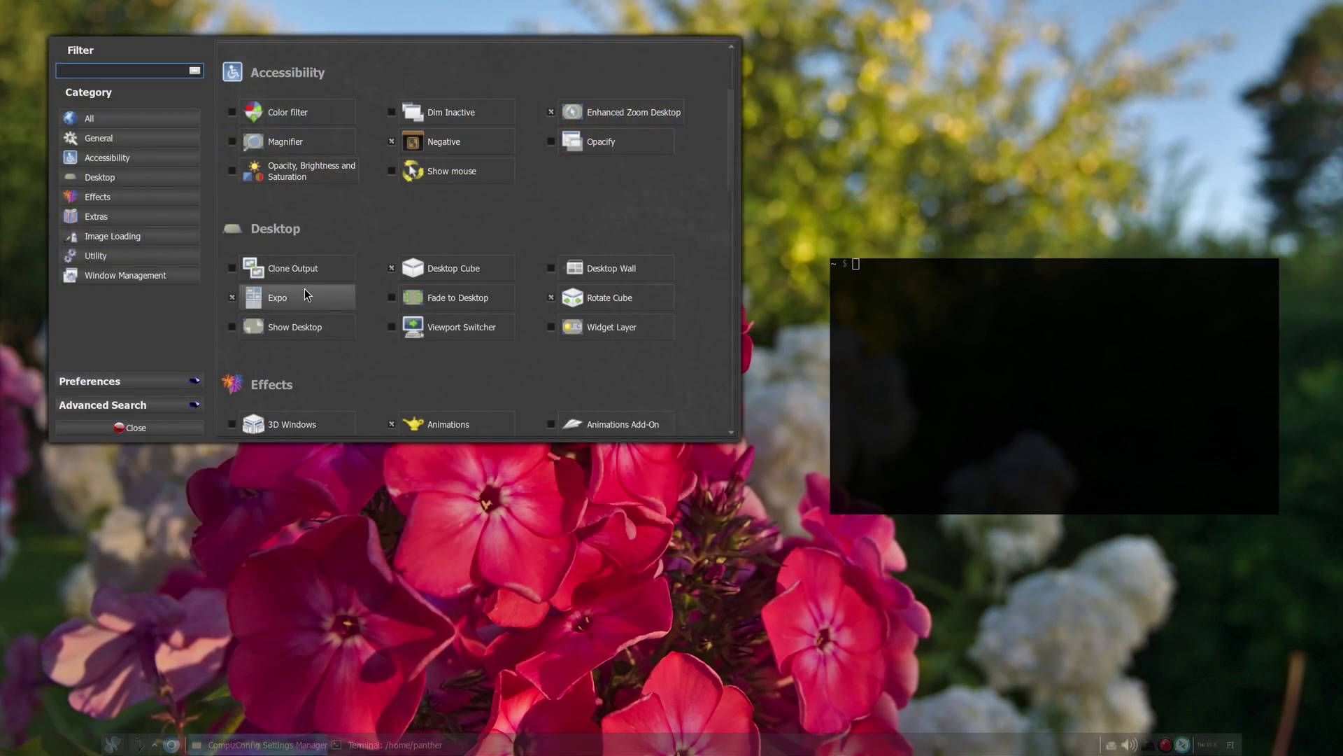
Circle the Expo plugin with an annotation stroke, clear it, and open a file manager window
{"action": "mouse_move", "coordinate": [308, 281]}
{"action": "left_mouse_down"}
{"action": "mouse_move", "coordinate": [232, 316]}
{"action": "mouse_move", "coordinate": [354, 288]}
{"action": "mouse_move", "coordinate": [266, 288]}
{"action": "left_mouse_up"}
{"action": "key", "text": "super+k"}
{"action": "key", "text": "super+e"}
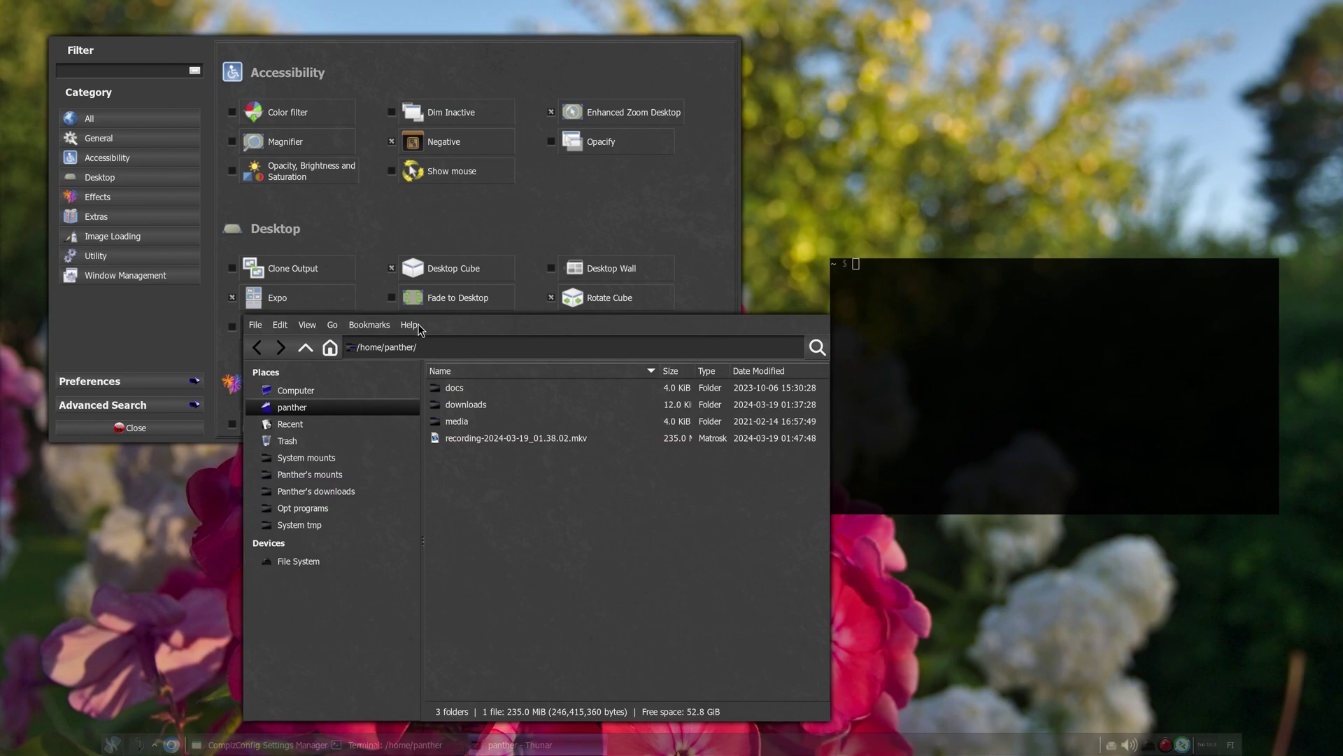
Show both desktops in the Expo overview, rearrange the windows between them, and switch to the desktop holding the settings window
{"action": "key", "text": "ctrl+alt+Left"}
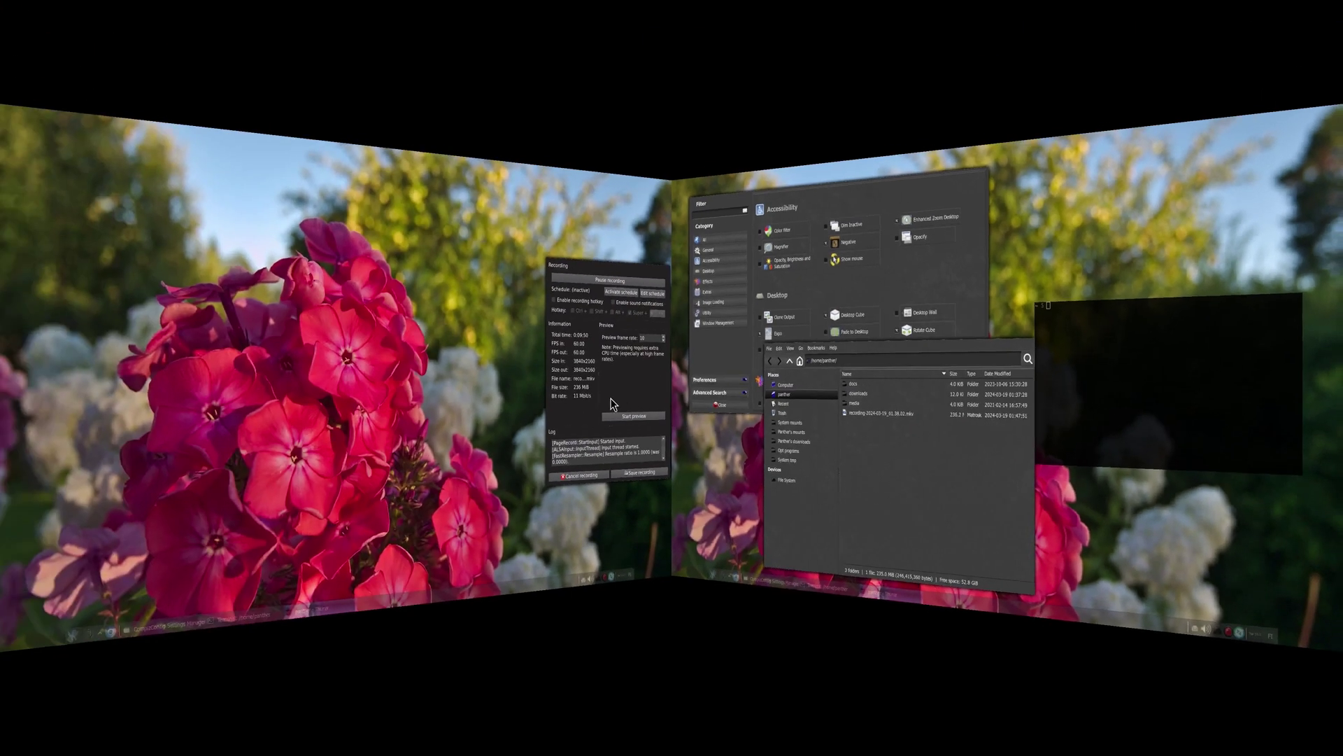
{"action": "left_click_drag", "start_coordinate": [884, 466], "coordinate": [195, 333]}
{"action": "left_click_drag", "start_coordinate": [1072, 360], "coordinate": [320, 403]}
{"action": "left_click_drag", "start_coordinate": [895, 315], "coordinate": [358, 317]}
{"action": "left_click_drag", "start_coordinate": [481, 428], "coordinate": [739, 373]}
{"action": "left_click_drag", "start_coordinate": [649, 379], "coordinate": [1181, 333]}
{"action": "left_click_drag", "start_coordinate": [997, 327], "coordinate": [942, 314]}
{"action": "left_click_drag", "start_coordinate": [281, 450], "coordinate": [934, 557]}
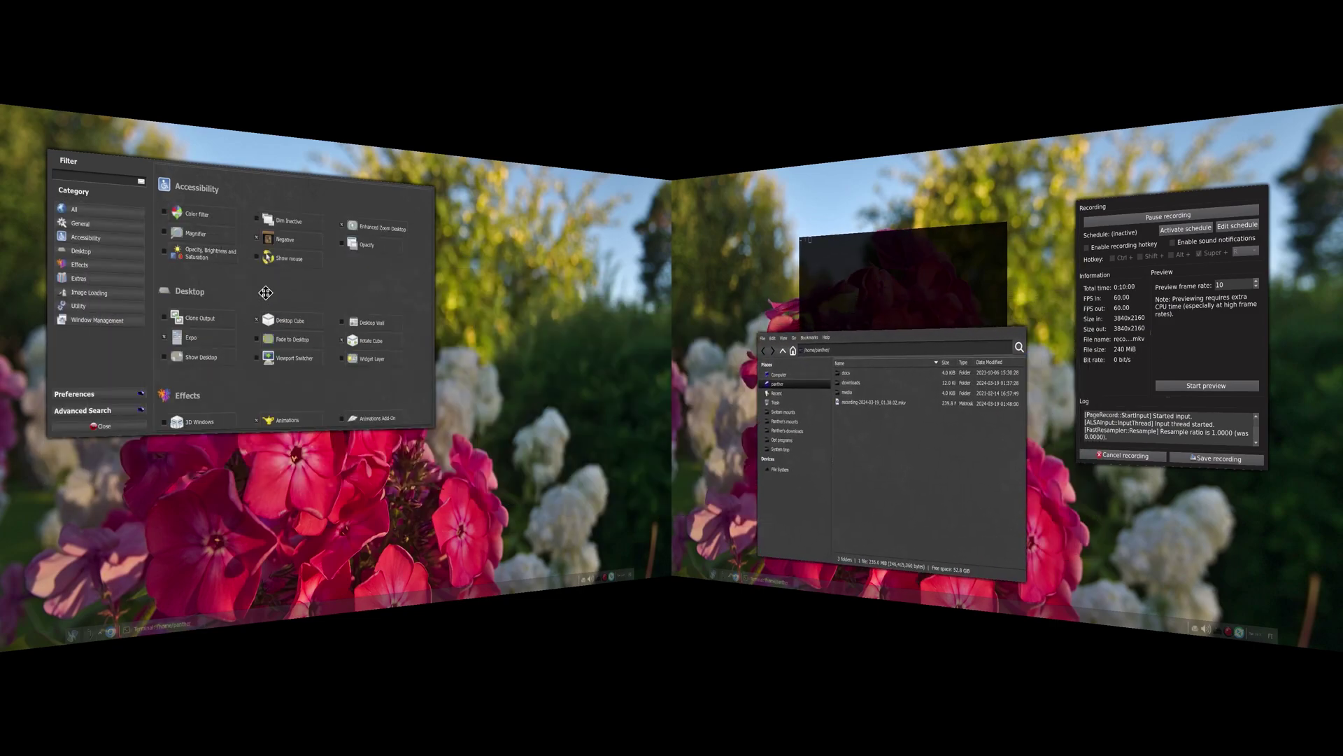
{"action": "double_click", "coordinate": [266, 294]}
Circle the Negative plugin and clear the stroke, and toggle the negative effect on and off for the settings window
{"action": "scroll", "coordinate": [421, 275], "scroll_direction": "up", "scroll_amount": 3}
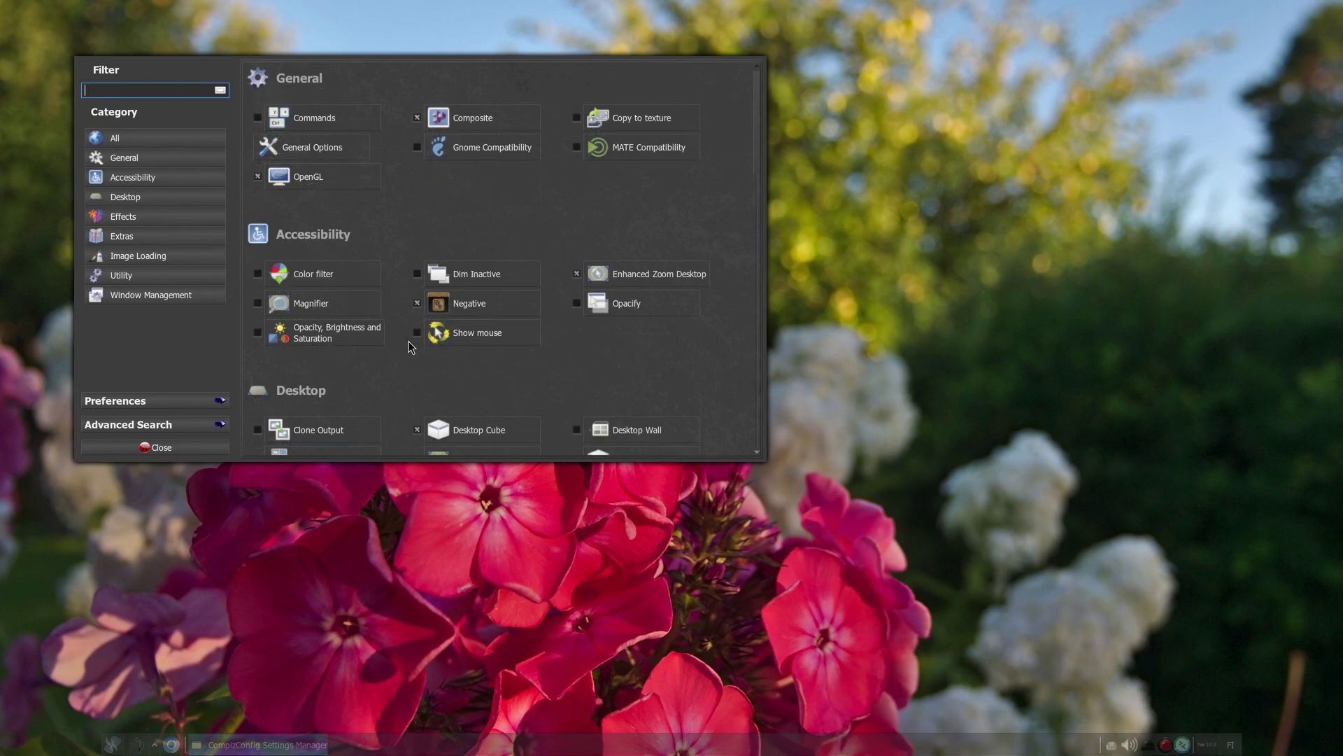
{"action": "mouse_move", "coordinate": [503, 282]}
{"action": "left_mouse_down"}
{"action": "mouse_move", "coordinate": [550, 319]}
{"action": "mouse_move", "coordinate": [480, 279]}
{"action": "left_mouse_up"}
{"action": "key", "text": "super+k"}
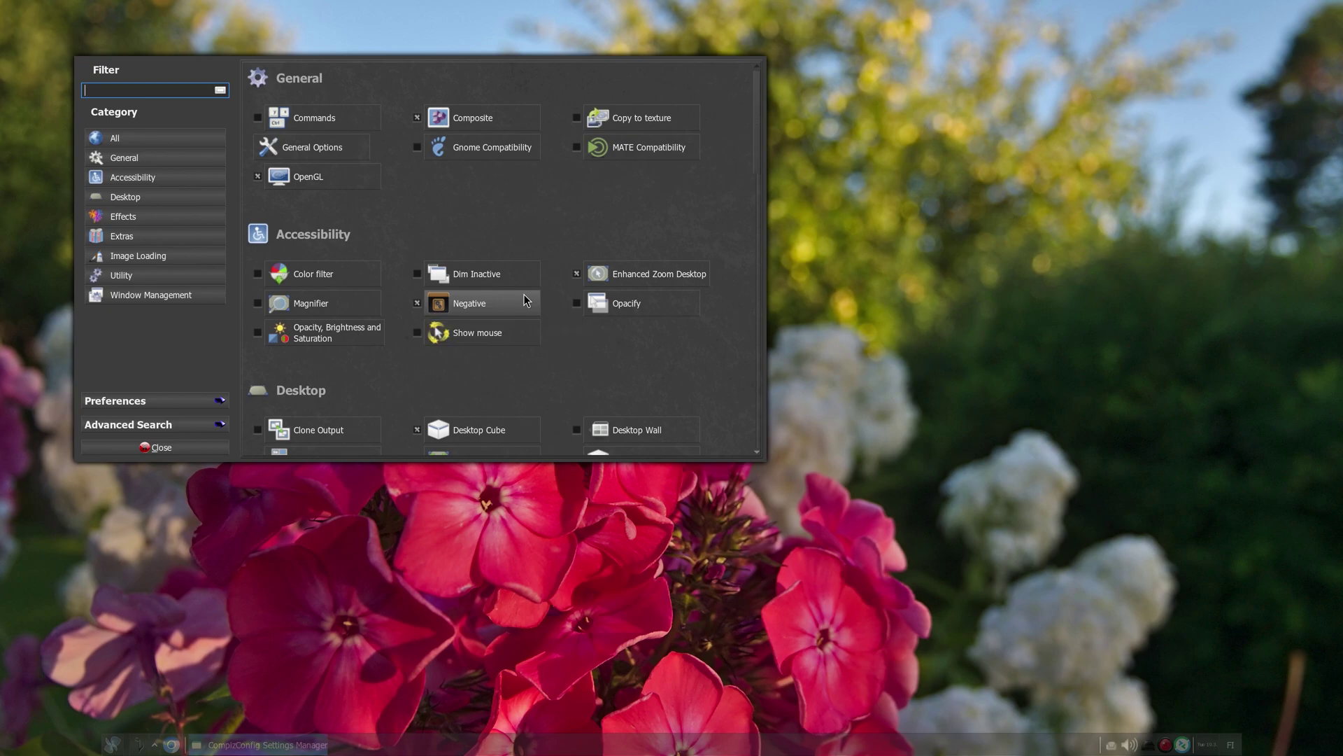
{"action": "key", "text": "super+n"}
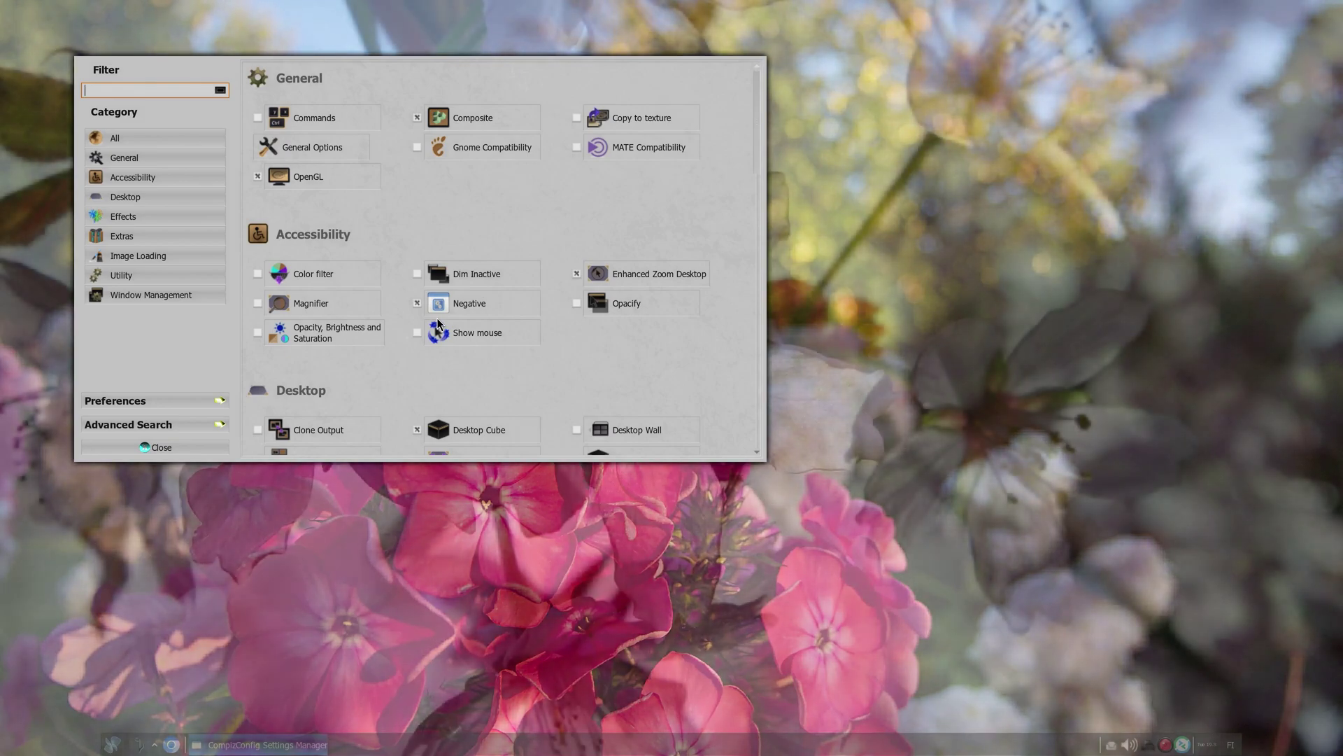
{"action": "key", "text": "super+n"}
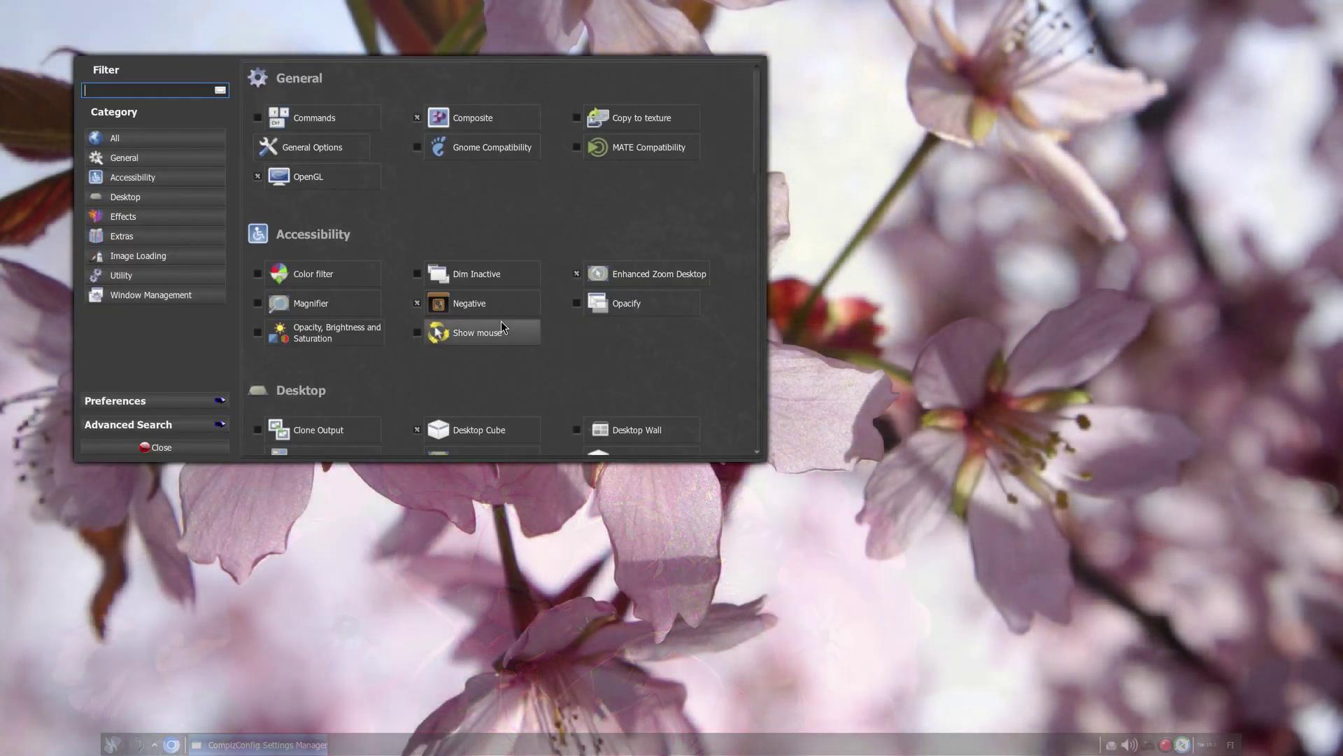
Shift the settings window, circle the Enhanced Zoom Desktop plugin and clear the stroke, and test zooming the desktop in and out
{"action": "left_click_drag", "start_coordinate": [567, 347], "coordinate": [634, 375]}
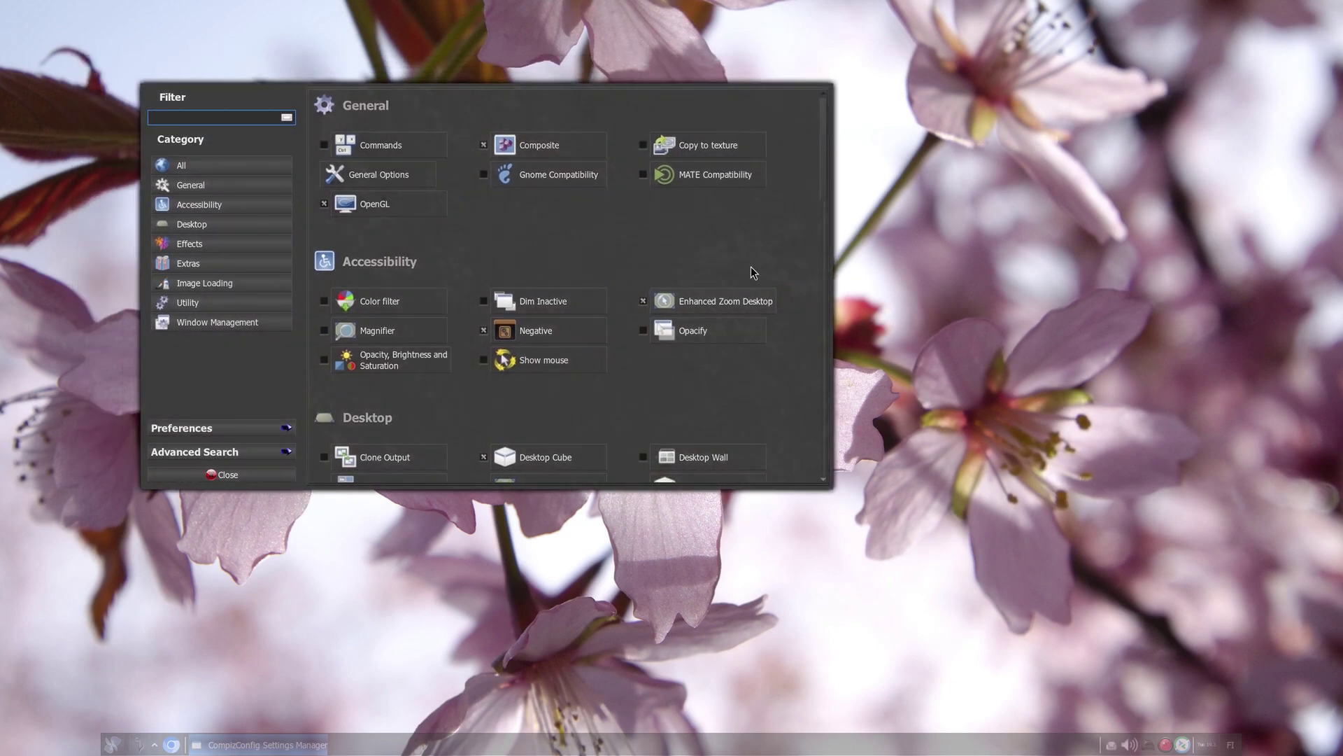
{"action": "left_click_drag", "start_coordinate": [757, 270], "coordinate": [743, 338]}
{"action": "key", "text": "super+k"}
{"action": "scroll", "coordinate": [684, 319], "scroll_direction": "up", "scroll_amount": 5}
{"action": "scroll", "coordinate": [685, 318], "scroll_direction": "up", "scroll_amount": 2}
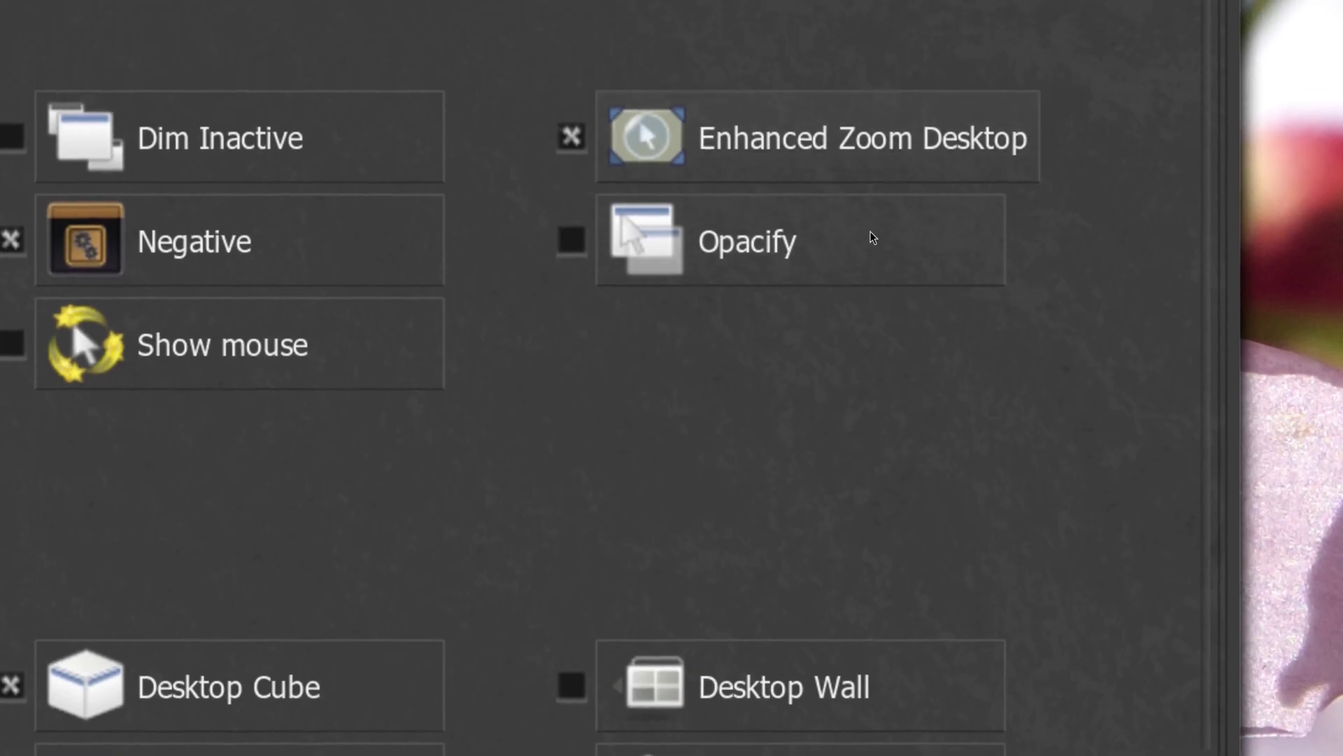
{"action": "scroll", "coordinate": [584, 190], "scroll_direction": "down", "scroll_amount": 5}
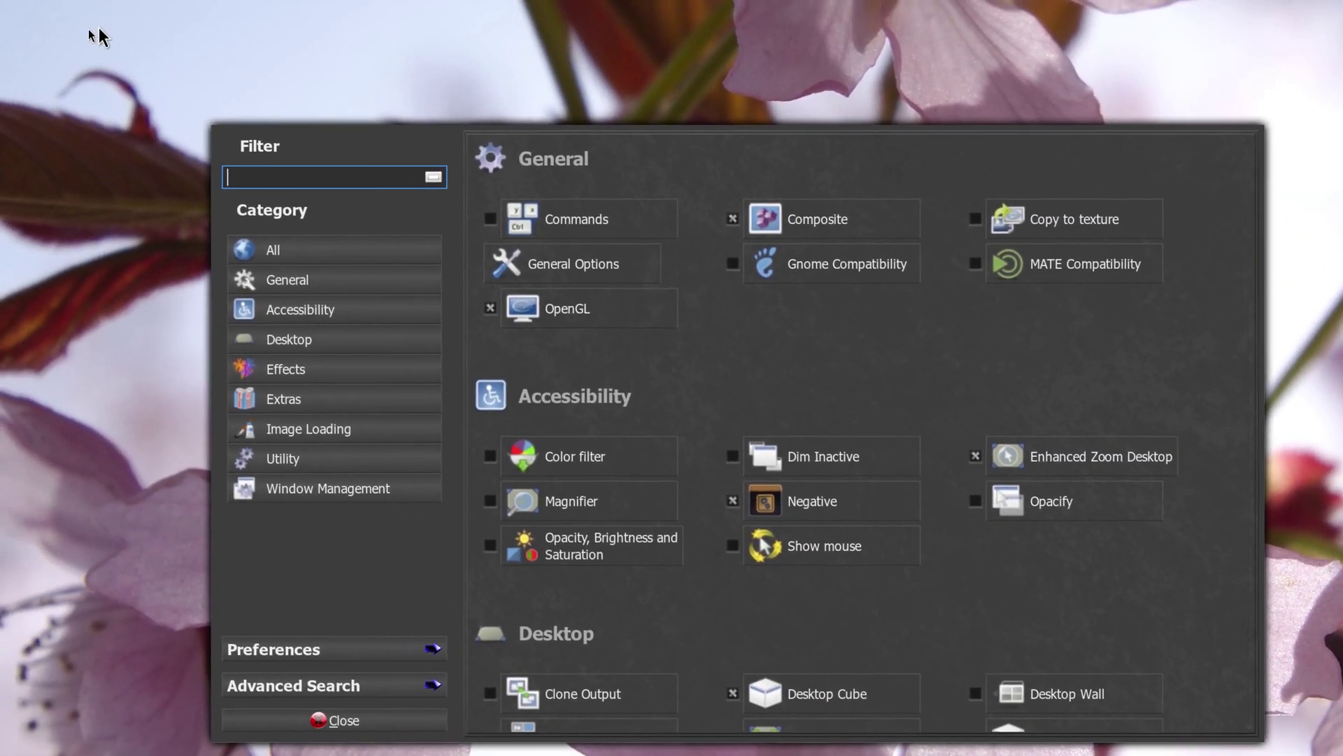
{"action": "scroll", "coordinate": [181, 565], "scroll_direction": "up", "scroll_amount": 1}
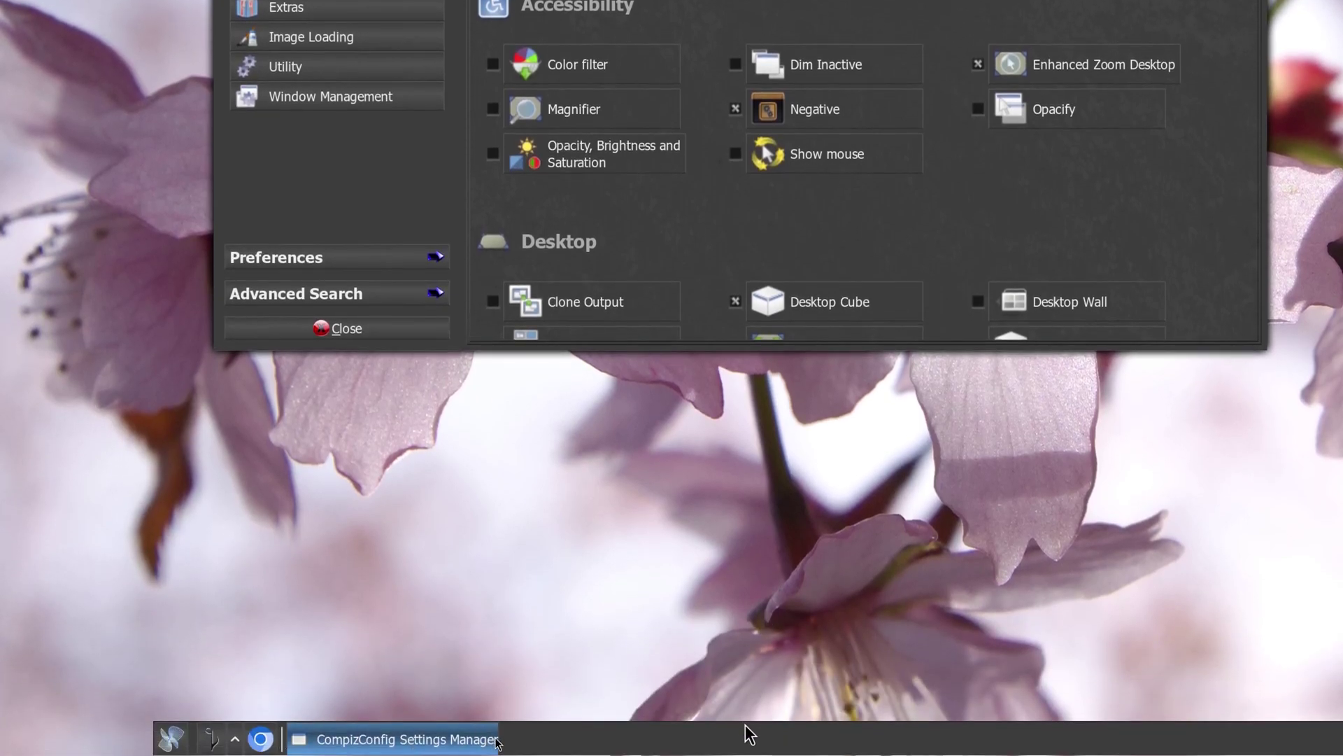
{"action": "scroll", "coordinate": [925, 196], "scroll_direction": "down", "scroll_amount": 1}
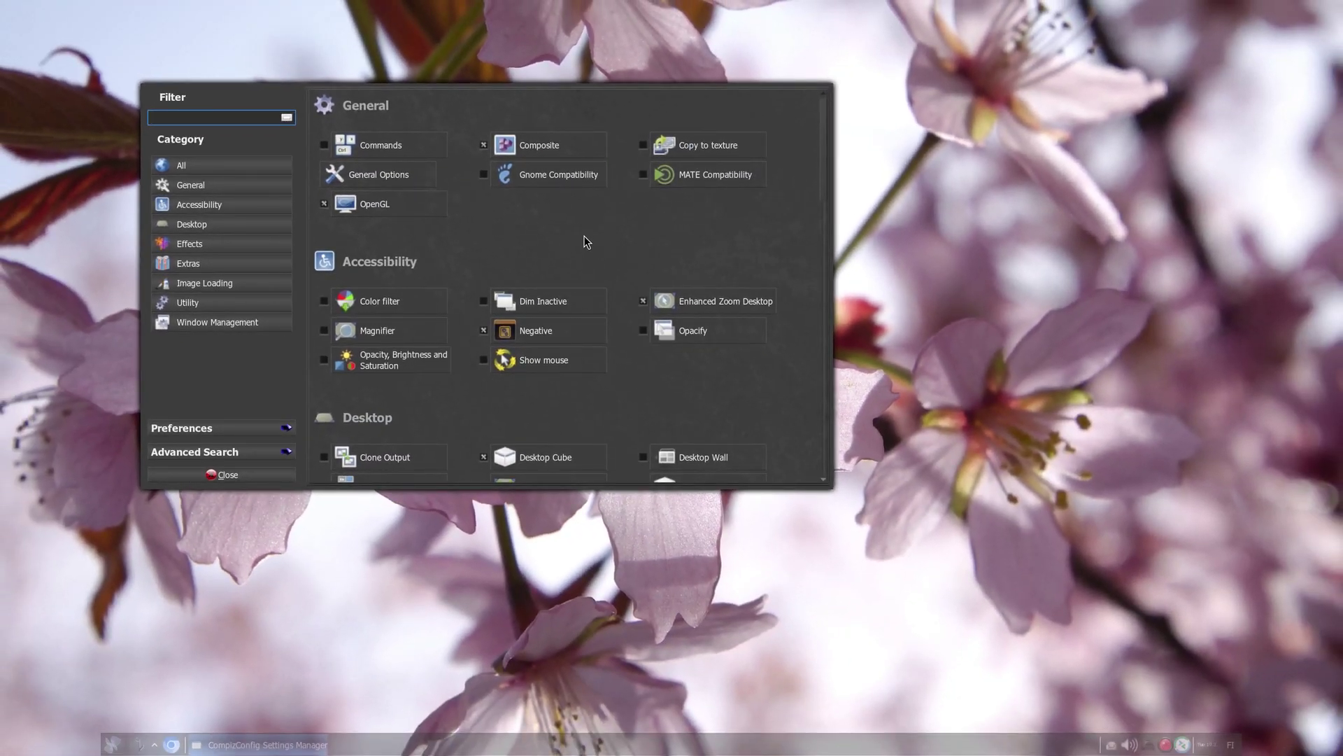
Close the settings window, and briefly open, move and close a file manager window
{"action": "key", "text": "alt+F4"}
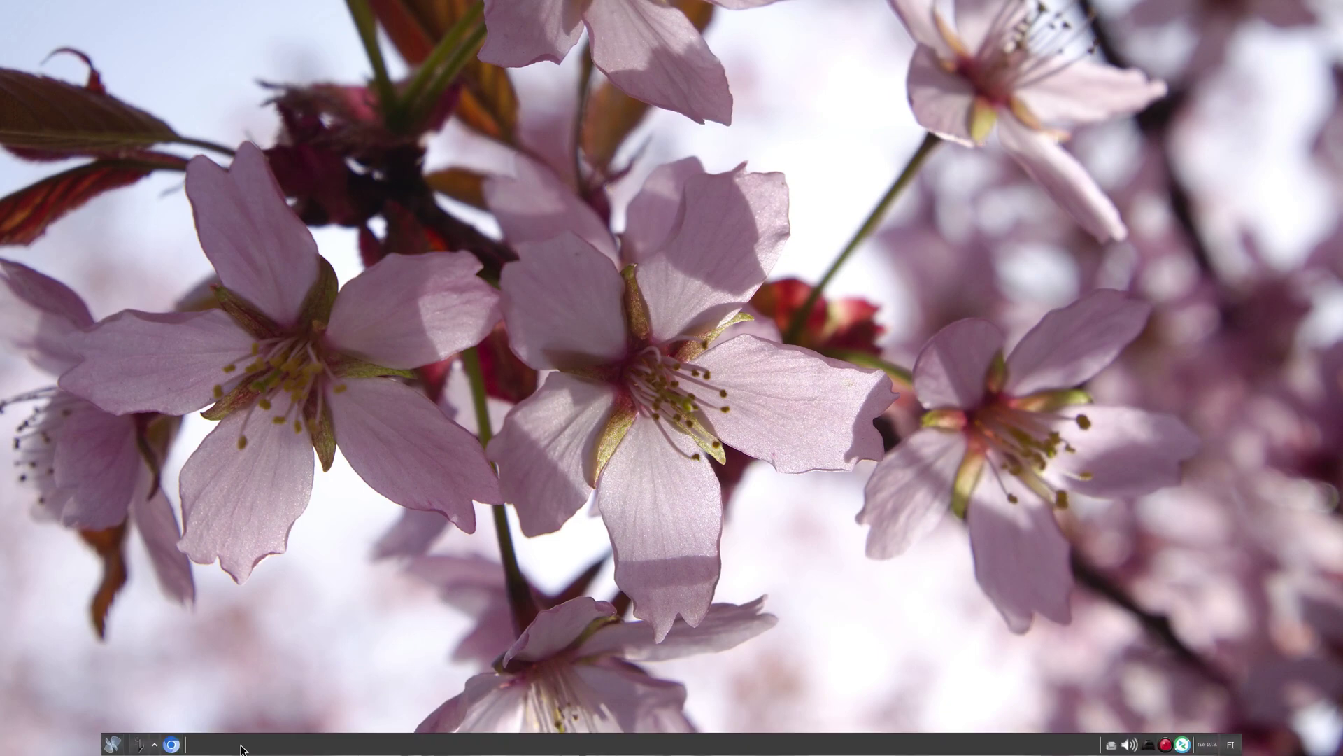
{"action": "key", "text": "super+e"}
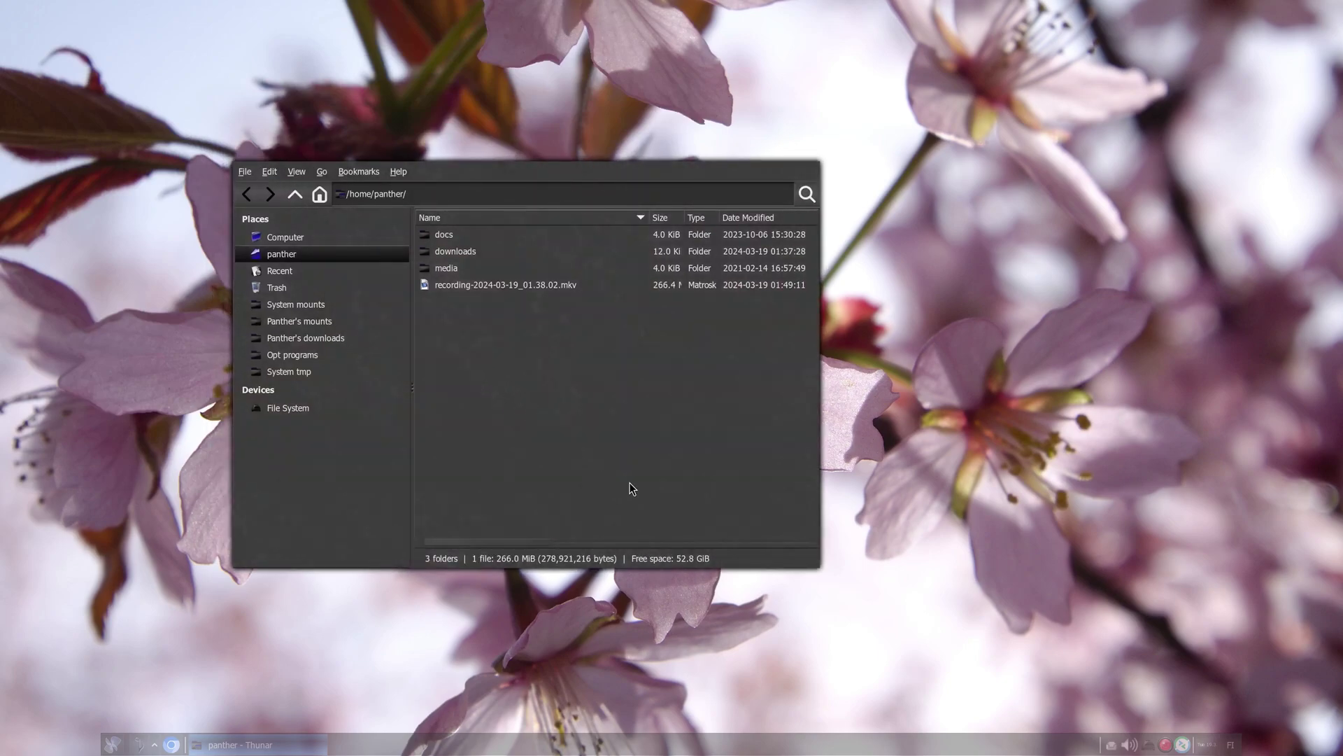
{"action": "left_click_drag", "start_coordinate": [537, 472], "coordinate": [550, 429]}
{"action": "key", "text": "alt+F4"}
Open, move and close the untitled window, and briefly open and close a new terminal
{"action": "key", "text": "super+r"}
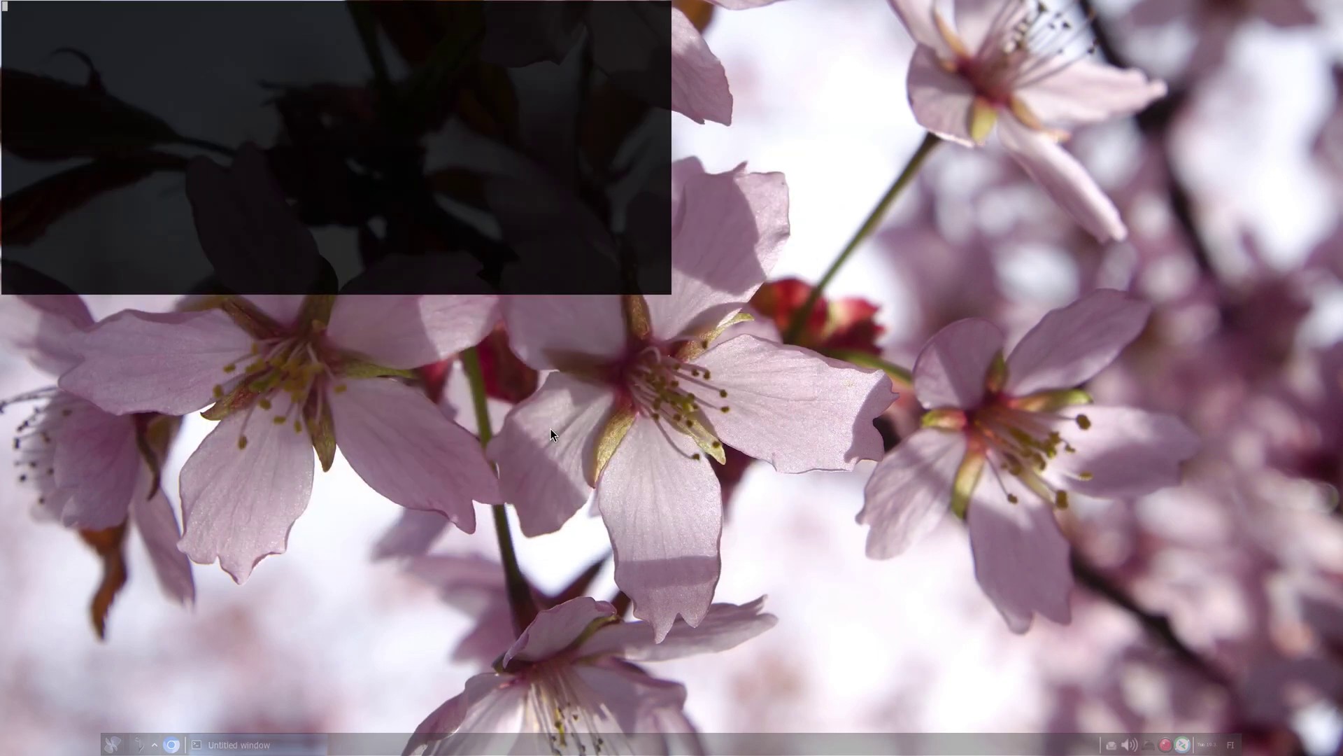
{"action": "left_click_drag", "start_coordinate": [393, 200], "coordinate": [575, 348]}
{"action": "key", "text": "q"}
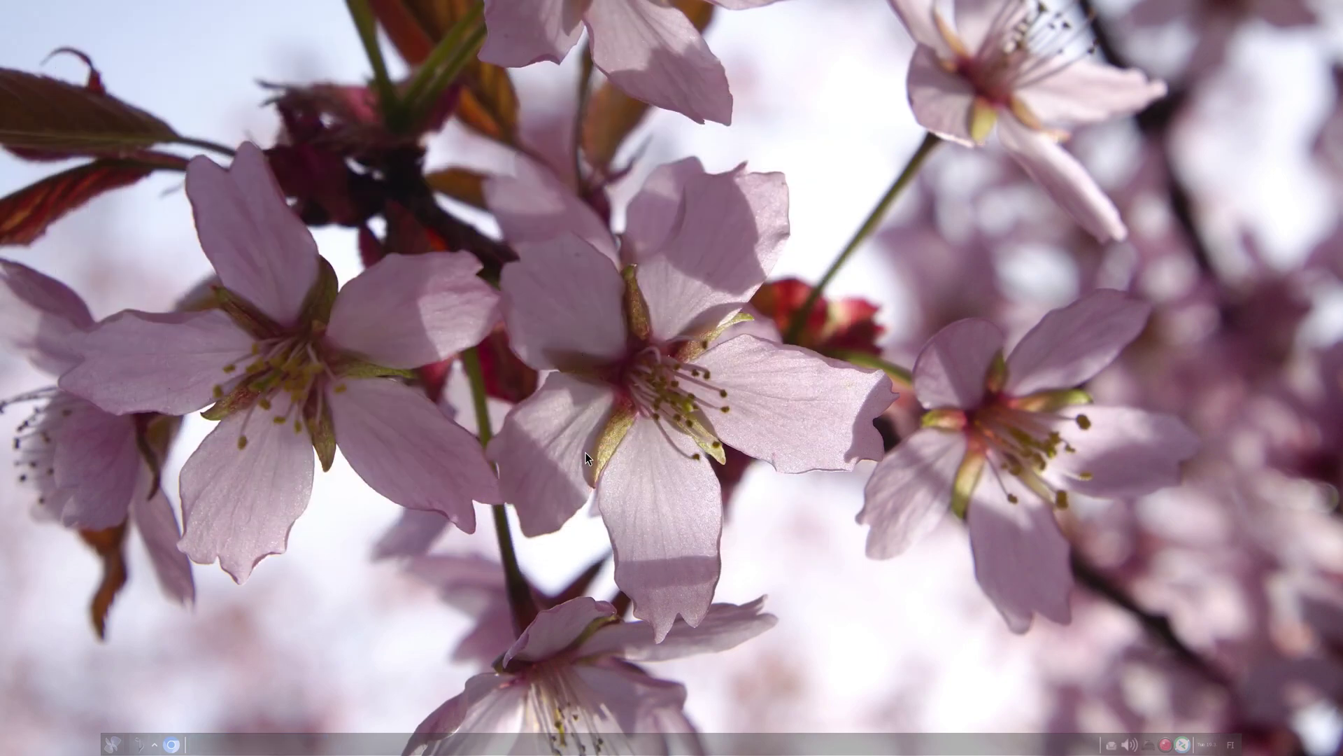
{"action": "key", "text": "super+Return"}
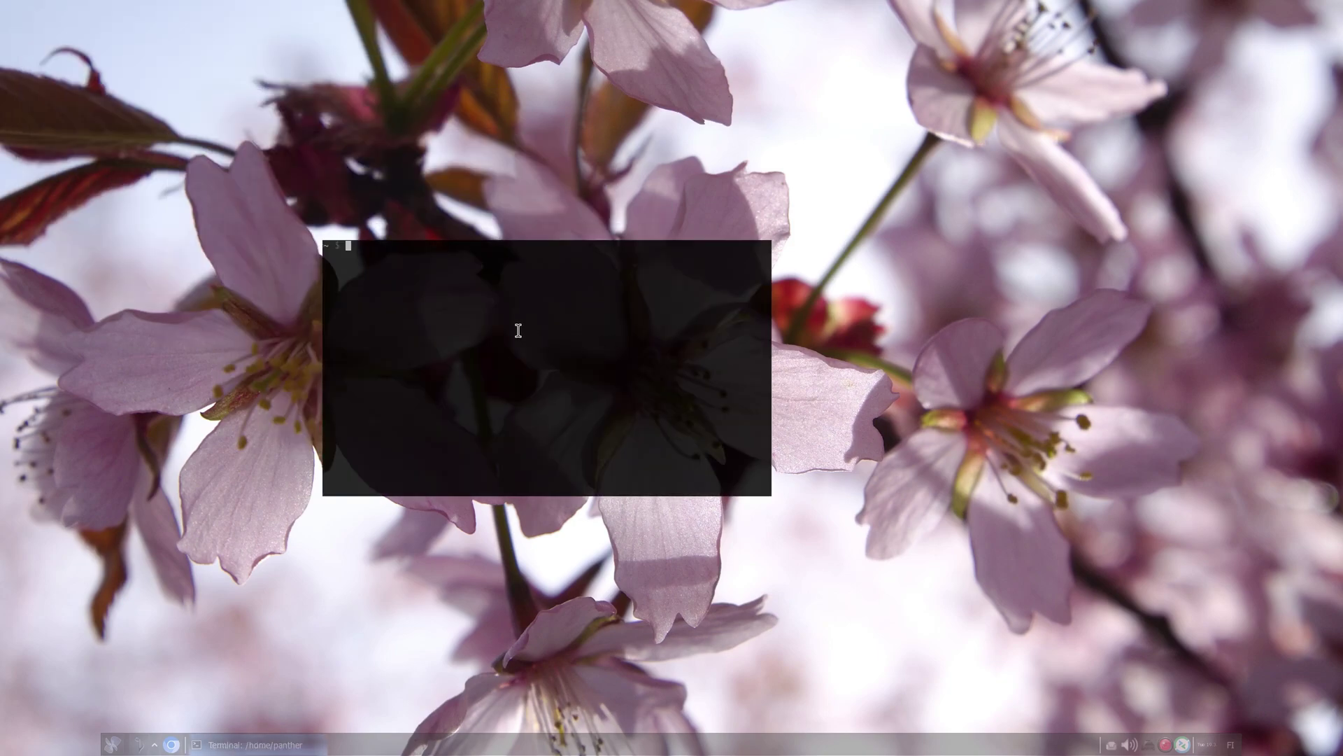
{"action": "key", "text": "ctrl+d"}
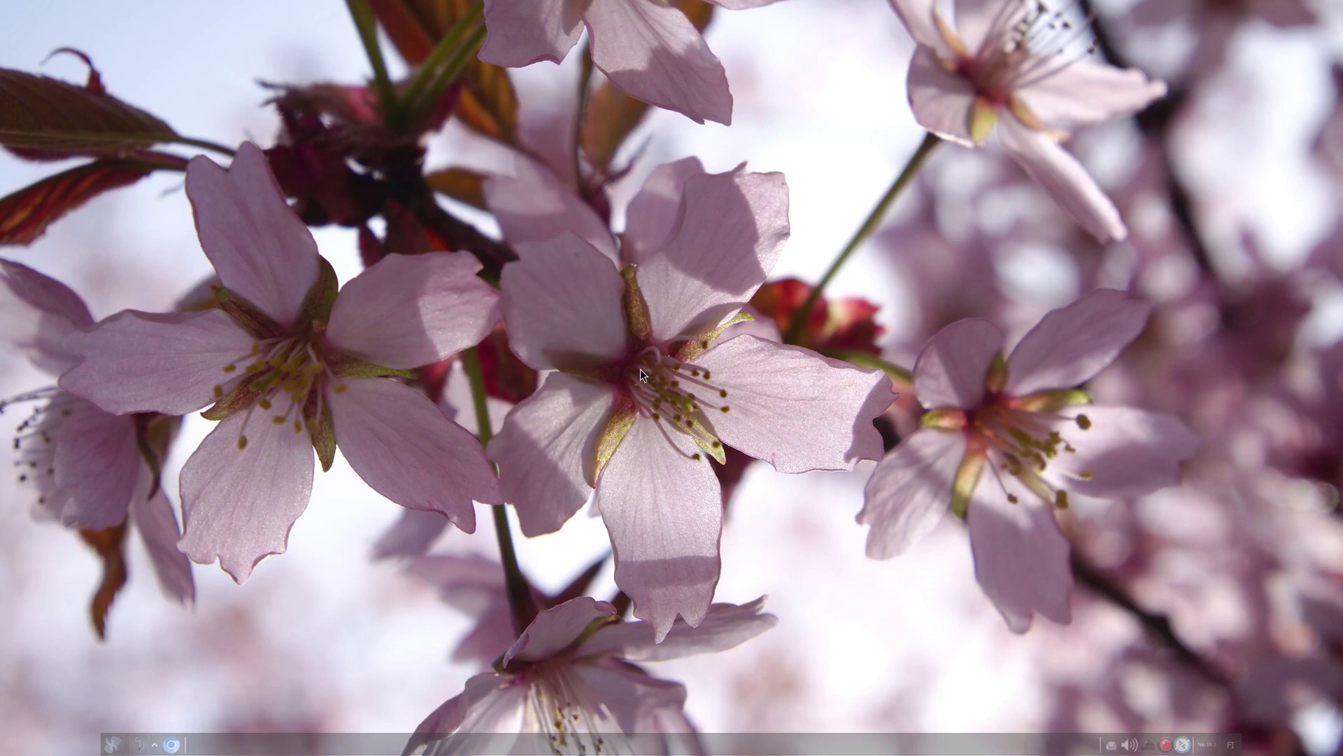
Open a new terminal, open .scripts/background_blender.sh in gvim, and enlarge the editor's text
{"action": "key", "text": "super+Return"}
{"action": "type", "text": "gvim .scr"}
{"action": "key", "text": "Tab"}
{"action": "type", "text": "bac"}
{"action": "key", "text": "Tab"}
{"action": "type", "text": "kg"}
{"action": "key", "text": "Tab"}
{"action": "key", "text": "Return"}
{"action": "key", "text": "ctrl+plus"}
{"action": "key", "text": "ctrl+plus"}
Examine the background blender script, from its initial settings through the image blending loop
{"action": "key", "text": "k"}
{"action": "key", "text": "k"}
{"action": "key", "text": "k"}
{"action": "key", "text": "k"}
{"action": "key", "text": "k"}
{"action": "key", "text": "k"}
{"action": "key", "text": "k"}
{"action": "key", "text": "shift+g"}
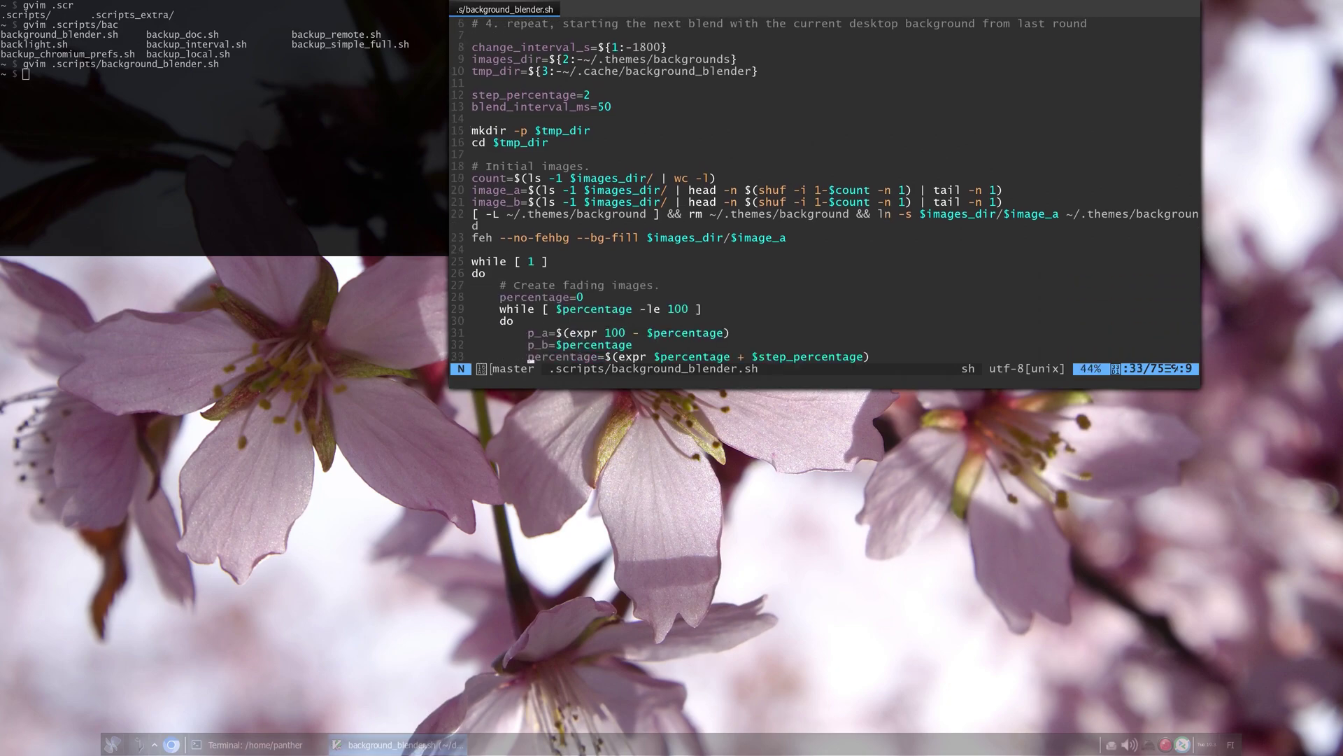
{"action": "key", "text": "ctrl+u"}
{"action": "key", "text": "ctrl+u"}
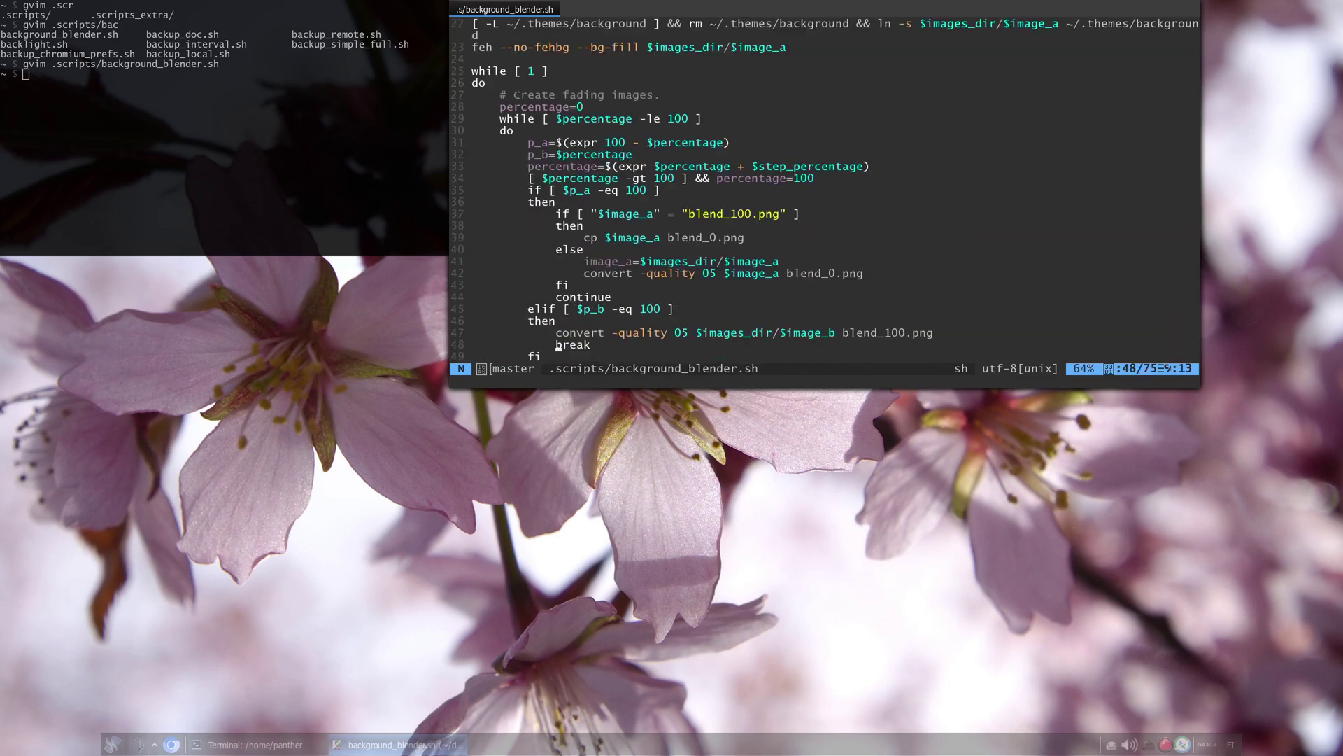
{"action": "key", "text": "k"}
{"action": "key", "text": "k"}
{"action": "key", "text": "k"}
{"action": "key", "text": "k"}
{"action": "key", "text": "k"}
{"action": "key", "text": "k"}
{"action": "key", "text": "k"}
{"action": "key", "text": "k"}
{"action": "key", "text": "k"}
{"action": "key", "text": "k"}
{"action": "key", "text": "k"}
{"action": "key", "text": "k"}
{"action": "key", "text": "k"}
{"action": "key", "text": "k"}
{"action": "key", "text": "k"}
{"action": "key", "text": "k"}
{"action": "key", "text": "k"}
{"action": "key", "text": "k"}
{"action": "key", "text": "k"}
{"action": "key", "text": "k"}
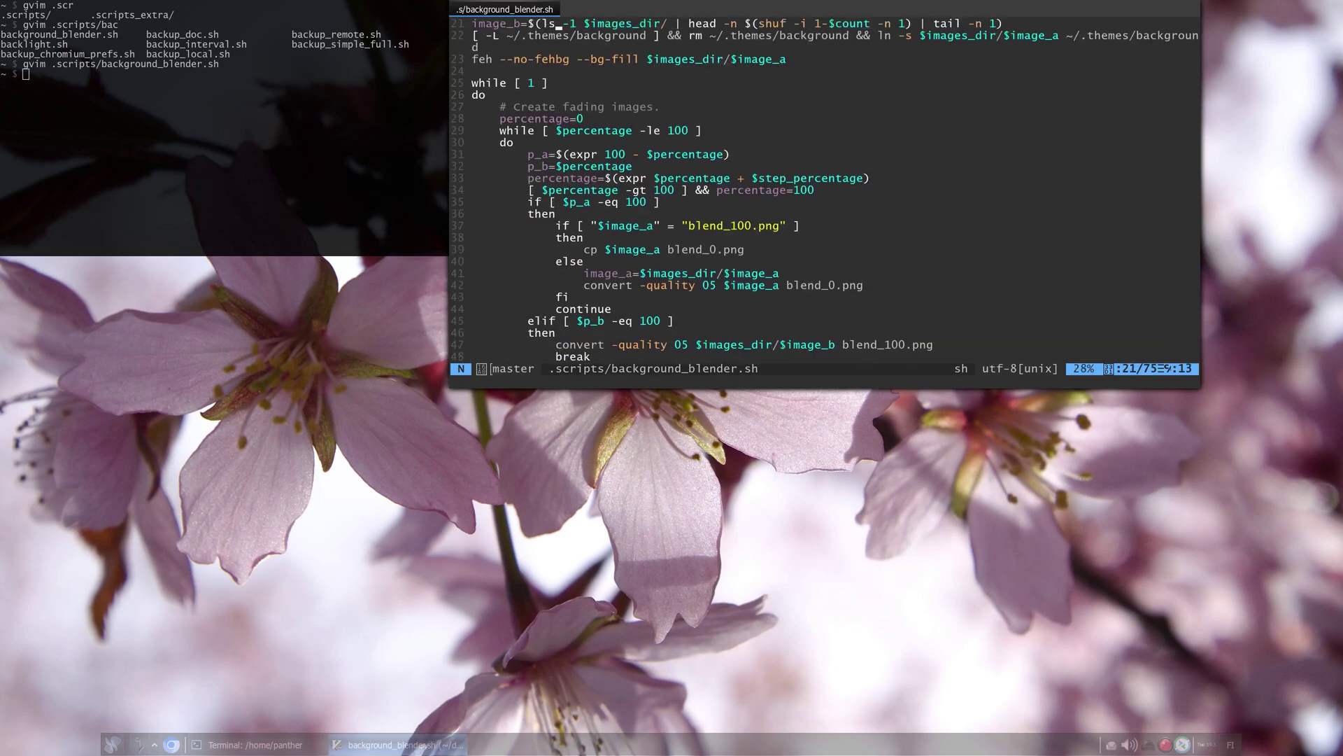
Quit the background_blender.sh editor without saving and close the terminal
{"action": "type", "text": ":q"}
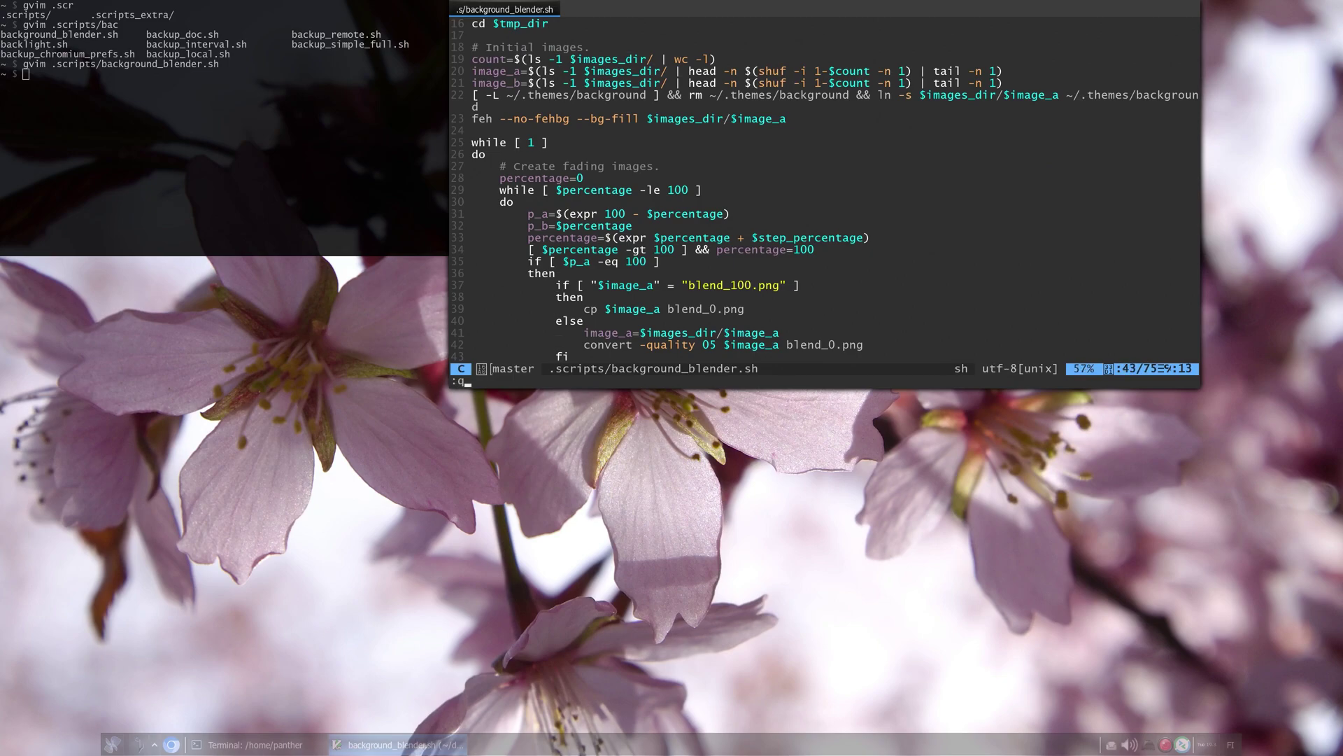
{"action": "key", "text": "Return"}
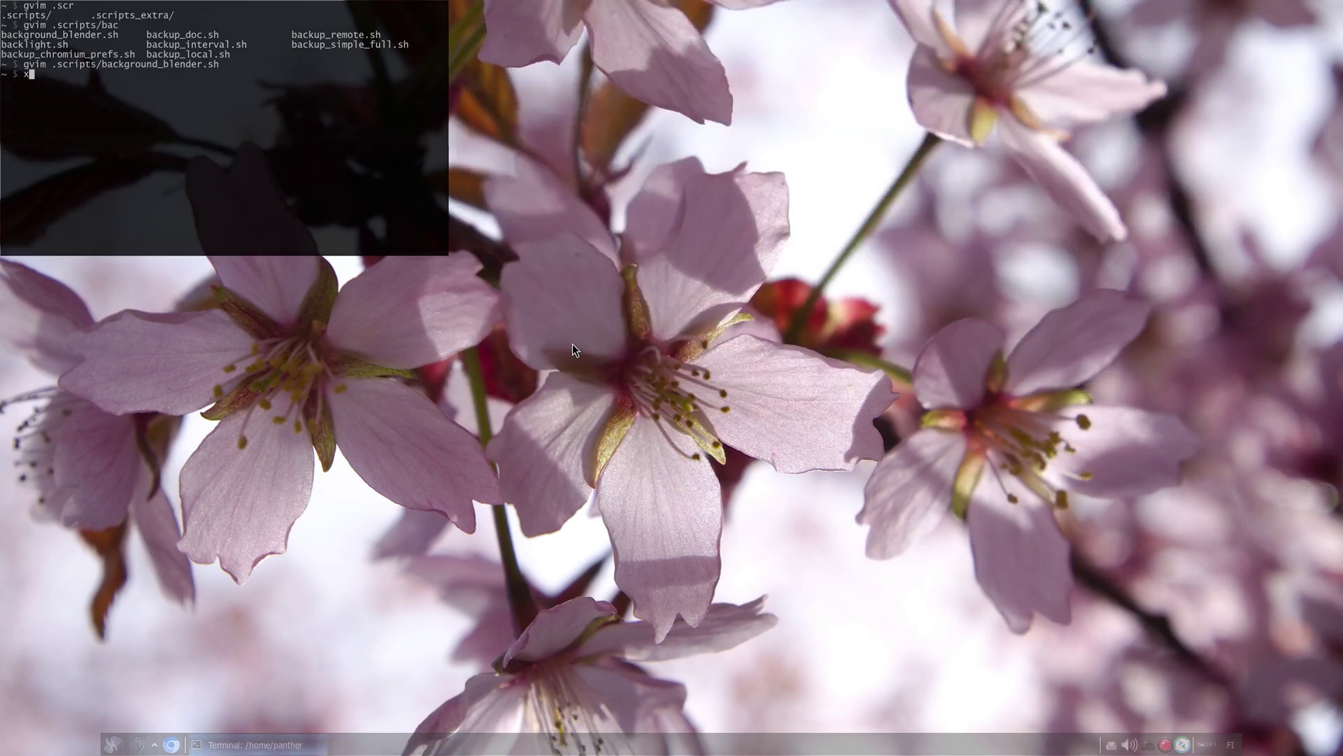
{"action": "key", "text": "ctrl+d"}
{"action": "left_click_drag", "start_coordinate": [1206, 735], "coordinate": [1055, 719]}
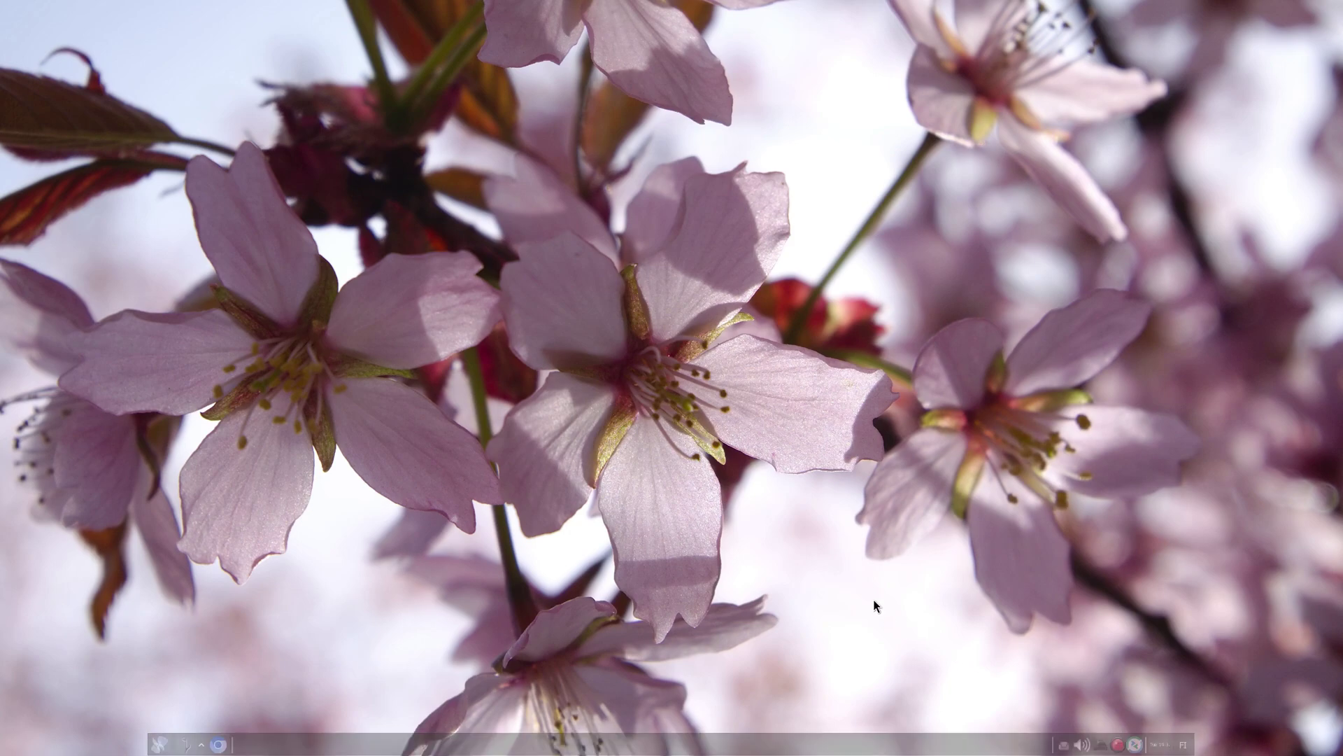
Open a new terminal and change to the /opt/sources/compiz-0.9.14.2/ directory
{"action": "key", "text": "ctrl+alt+t"}
{"action": "type", "text": "cd /opt/"}
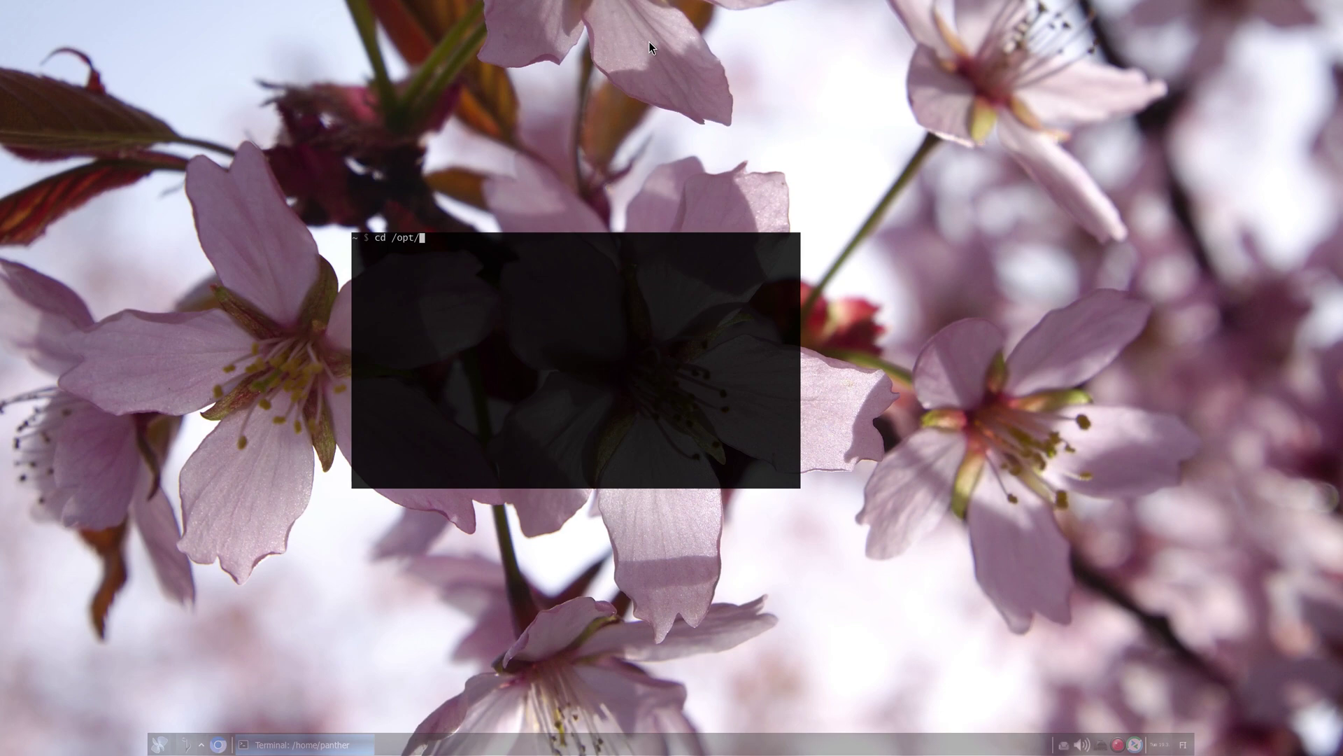
{"action": "type", "text": "sources/co"}
{"action": "key", "text": "Tab"}
{"action": "key", "text": "Return"}
Display the contents of /etc/lsb-release in a second terminal and close that terminal
{"action": "key", "text": "ctrl+alt+t"}
{"action": "type", "text": "cat /etc/lsb-release"}
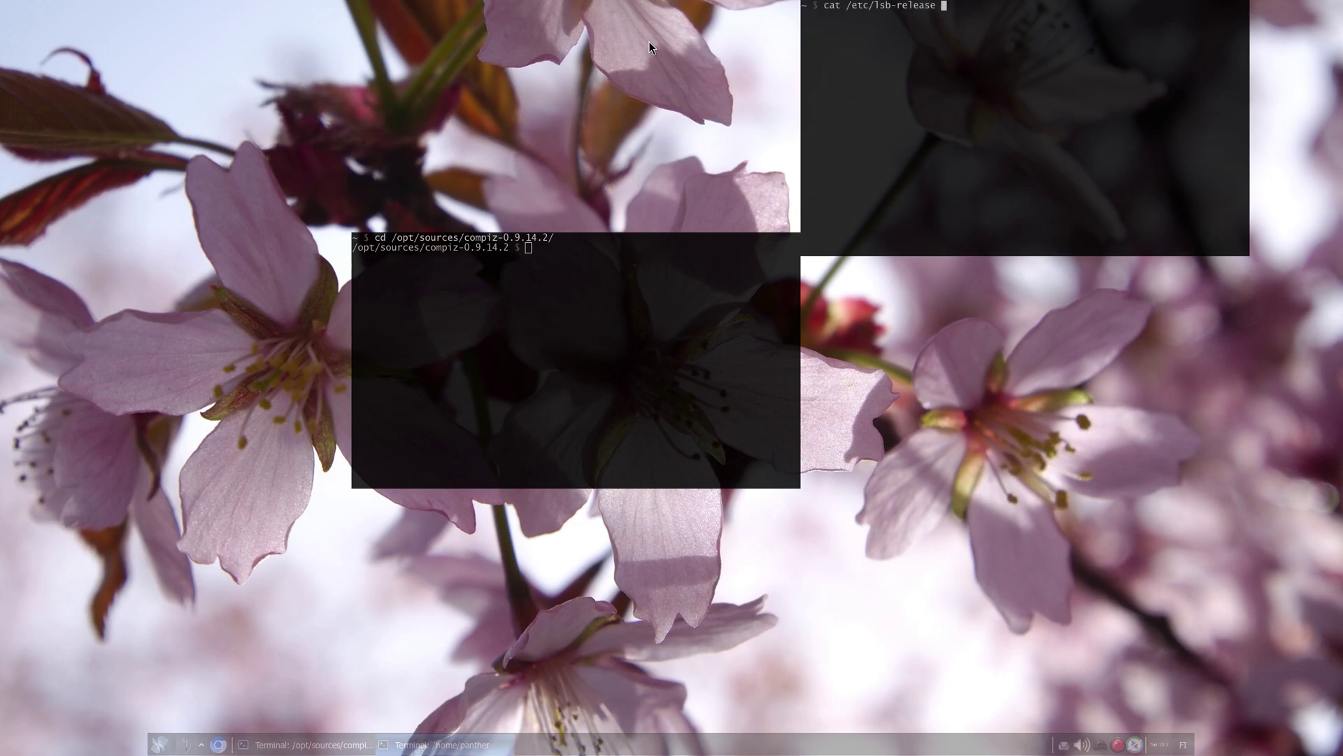
{"action": "key", "text": "Return"}
{"action": "key", "text": "ctrl+d"}
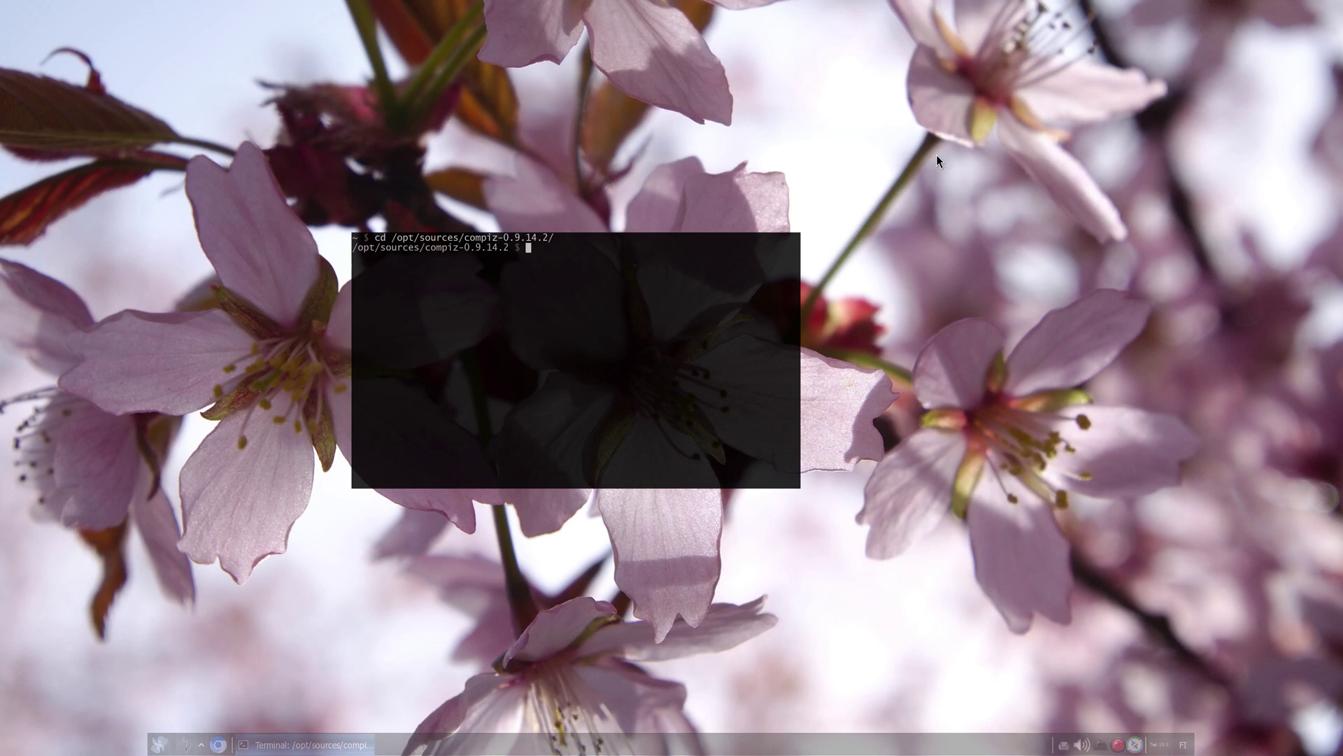
List the Compiz source directory and open compiz-0.9.14.2-install.txt in gvim
{"action": "type", "text": "ls"}
{"action": "key", "text": "Return"}
{"action": "type", "text": "gvim com"}
{"action": "key", "text": "Tab"}
{"action": "key", "text": "Tab"}
{"action": "type", "text": "piz-"}
{"action": "key", "text": "Tab"}
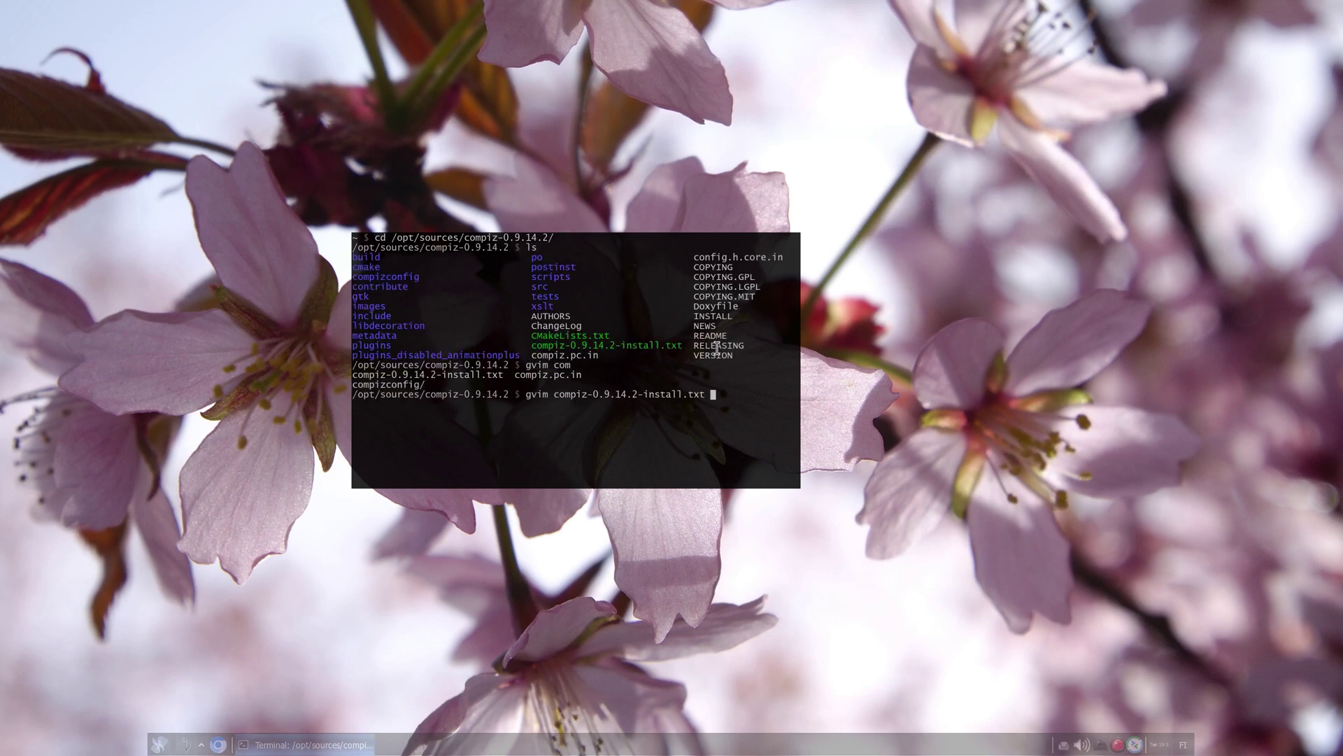
{"action": "key", "text": "Return"}
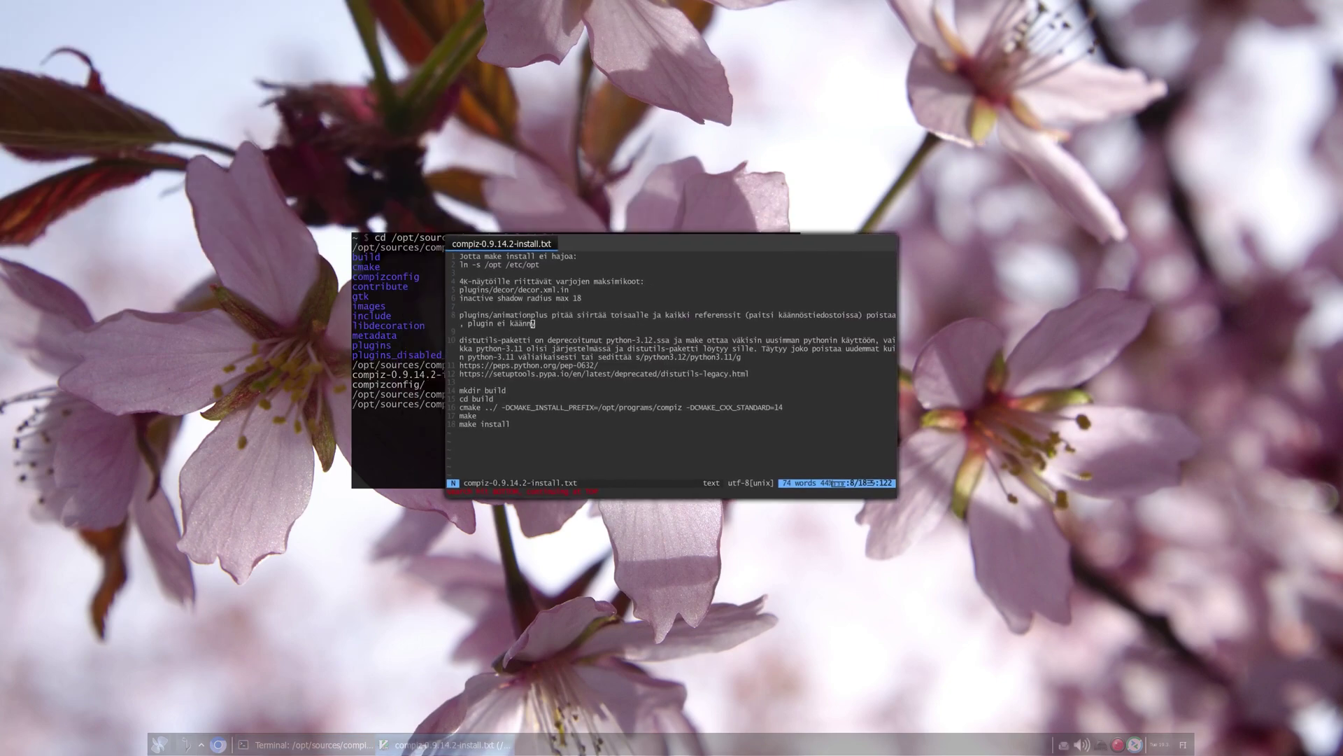
Highlight the 4K shadow radius lines and the make install symlink lines in the install notes, and close the file
{"action": "left_click_drag", "start_coordinate": [591, 301], "coordinate": [459, 281]}
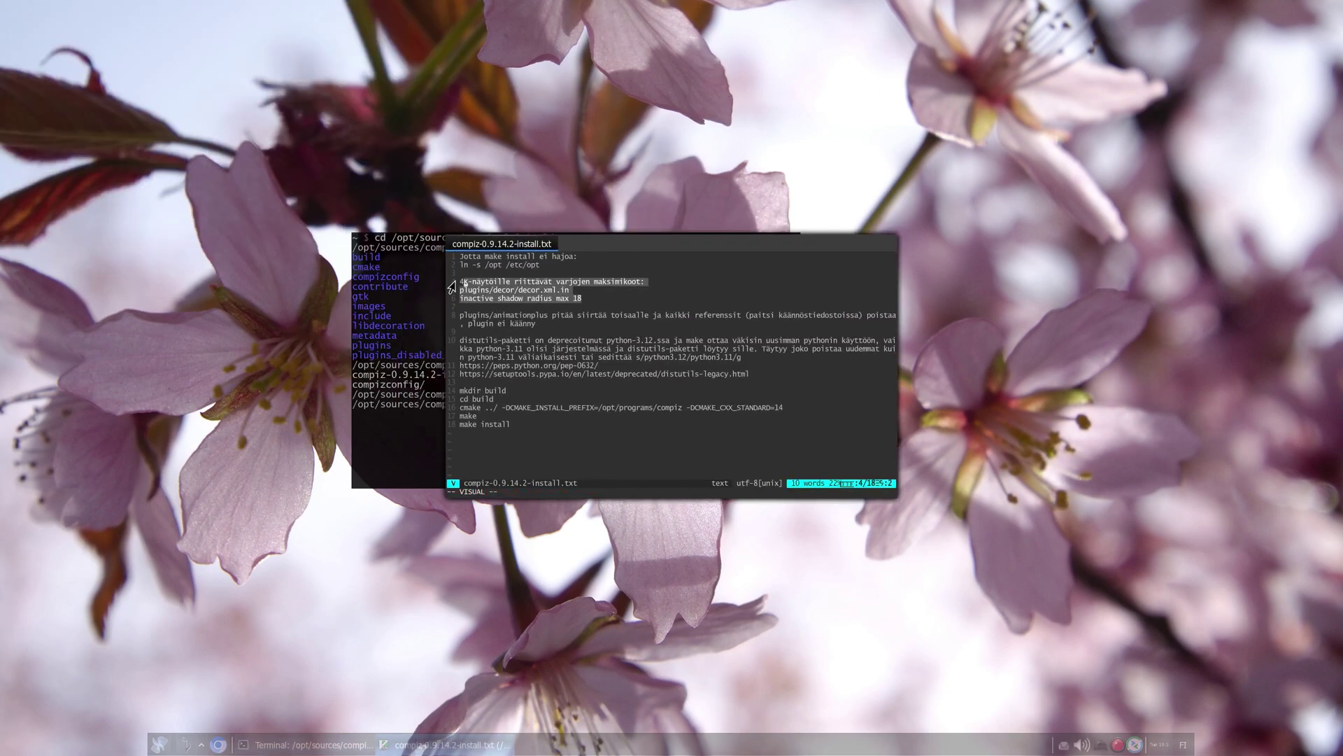
{"action": "left_click", "coordinate": [589, 271]}
{"action": "left_click_drag", "start_coordinate": [560, 266], "coordinate": [408, 247]}
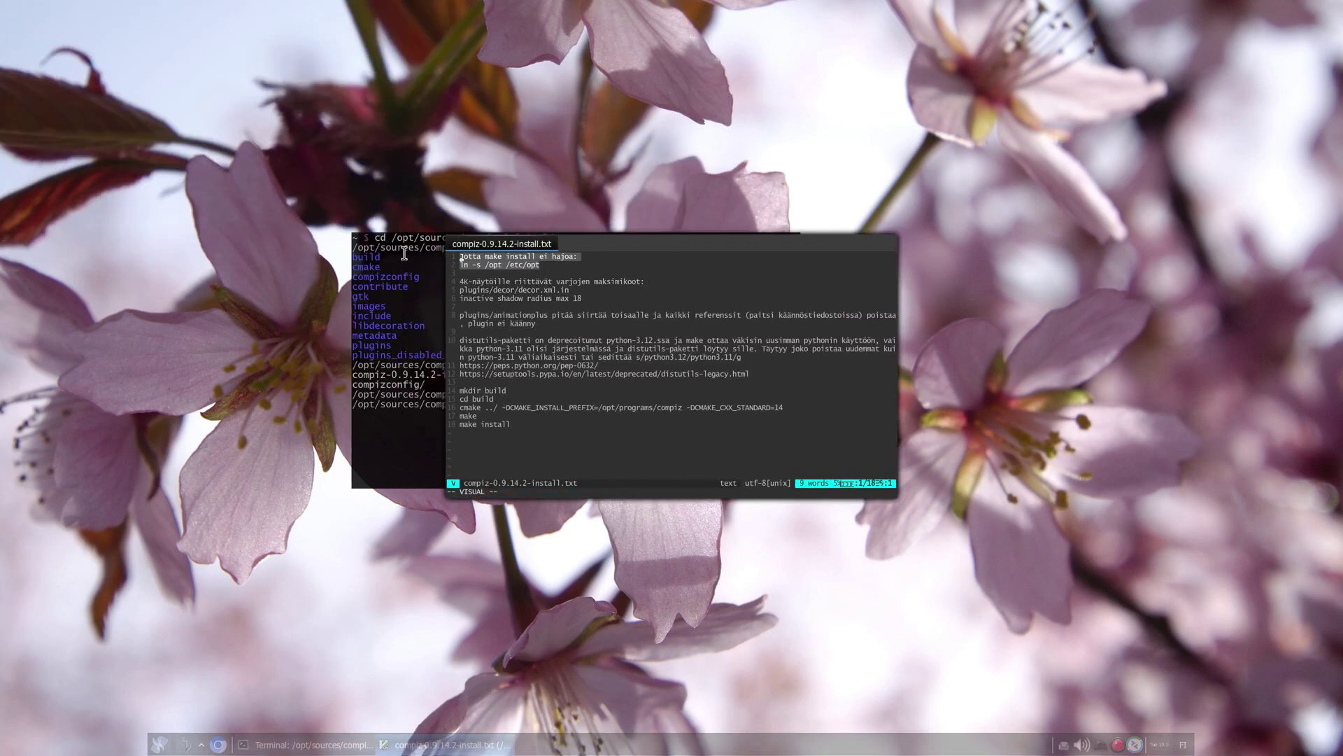
{"action": "left_click", "coordinate": [546, 270]}
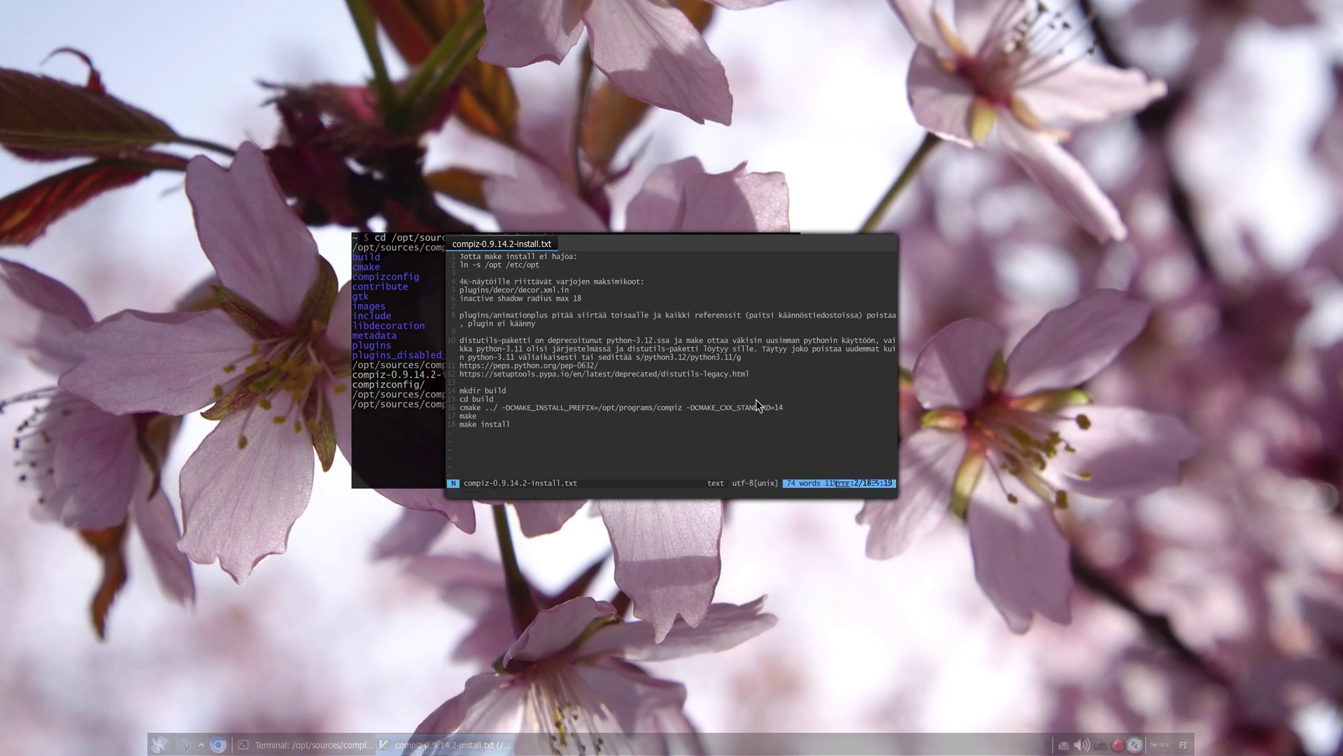
{"action": "left_click_drag", "start_coordinate": [756, 399], "coordinate": [750, 426]}
{"action": "key", "text": "alt+F4"}
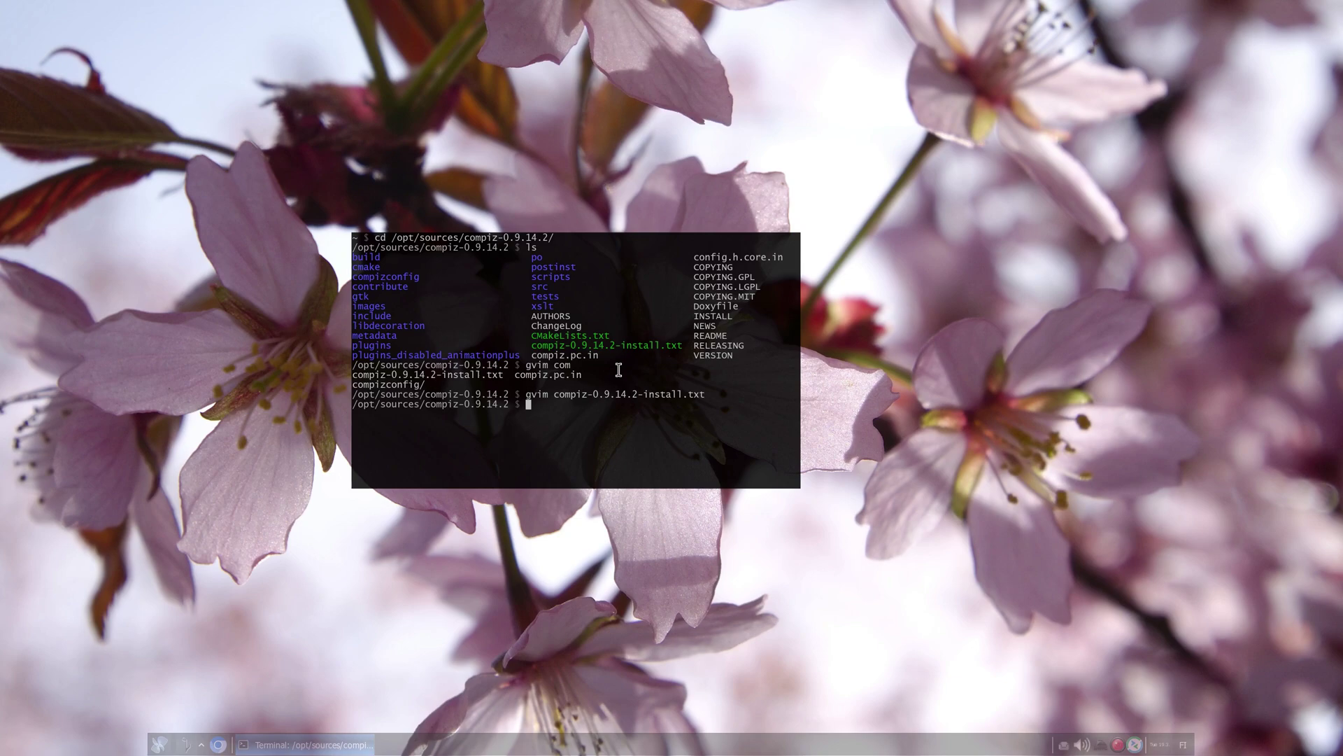
{"action": "mouse_move", "coordinate": [601, 399]}
{"action": "left_mouse_down"}
{"action": "mouse_move", "coordinate": [634, 399]}
{"action": "mouse_move", "coordinate": [598, 398]}
{"action": "left_mouse_up"}
{"action": "left_click", "coordinate": [636, 399]}
{"action": "left_click", "coordinate": [630, 405]}
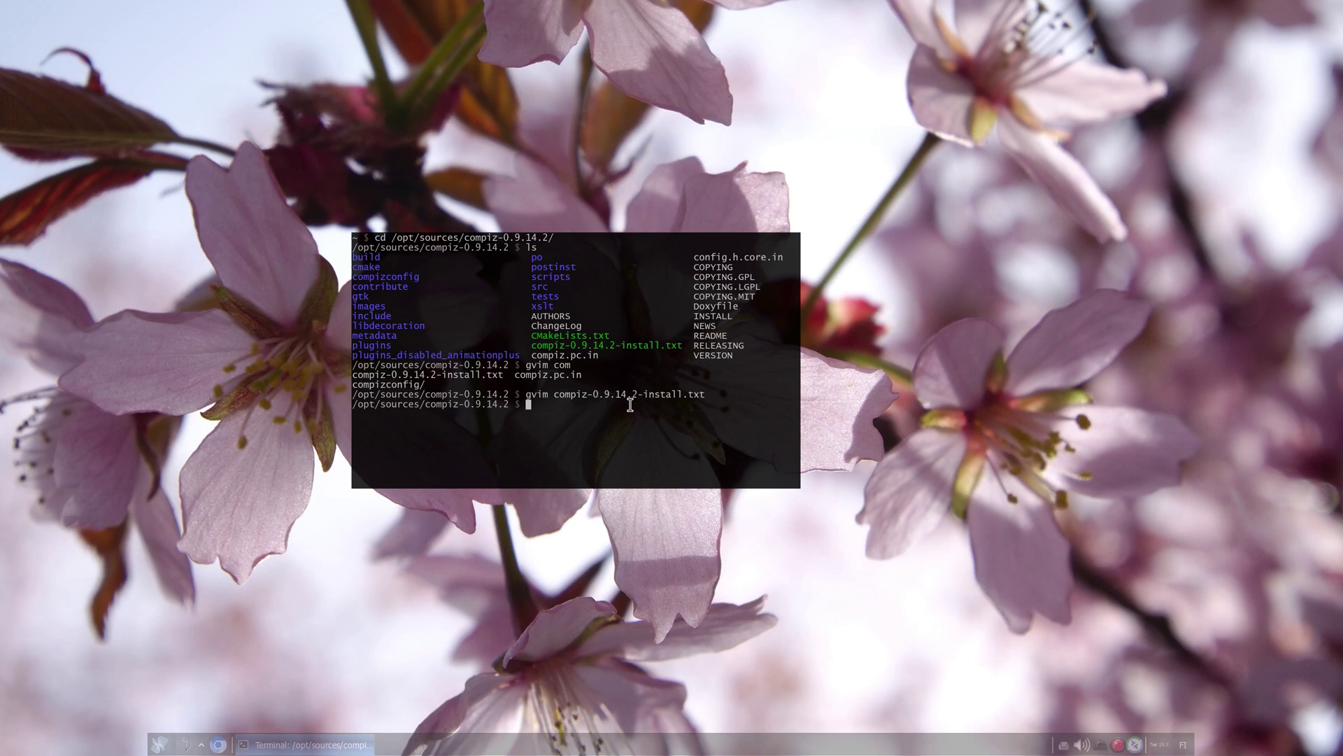